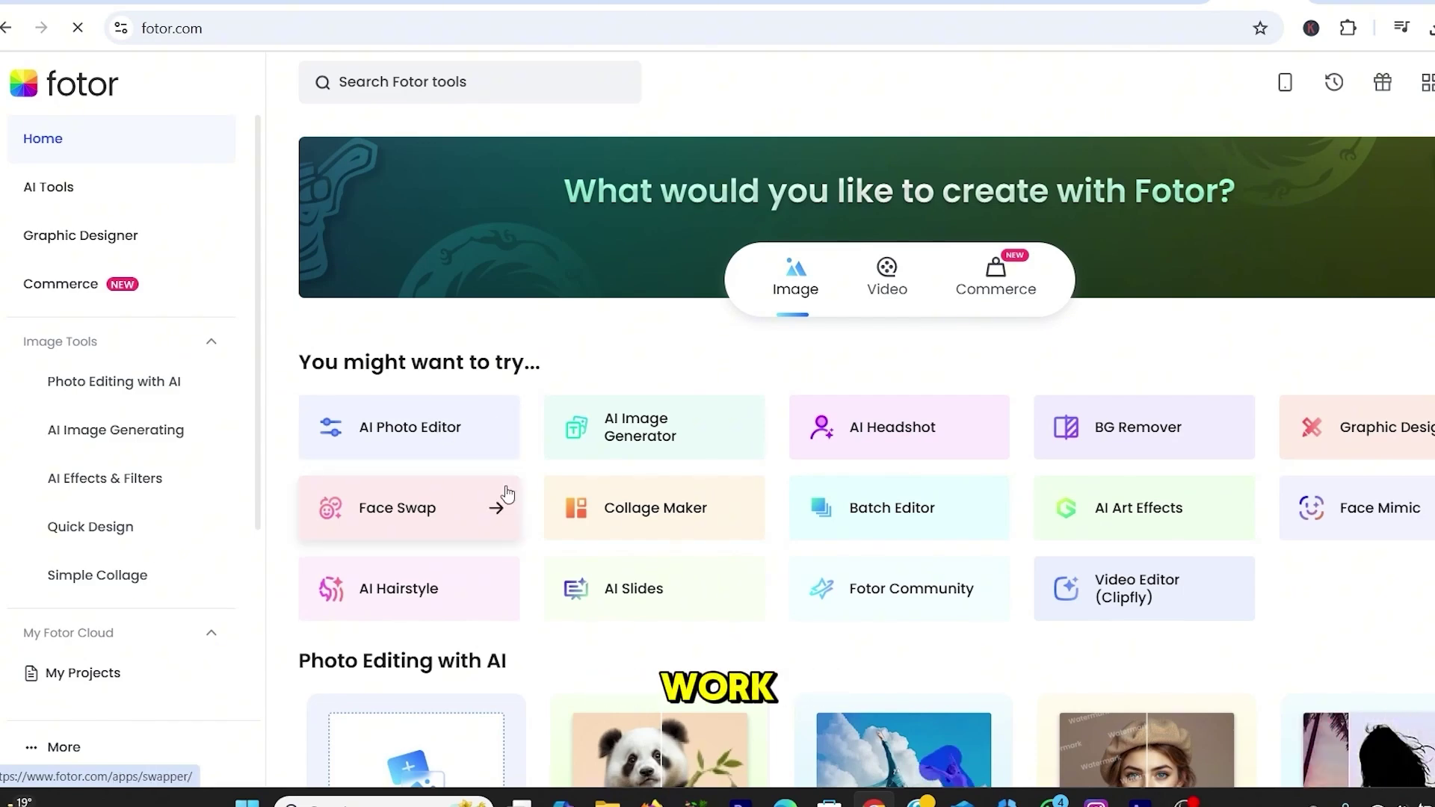
# Hide the style gallery and set the AI image aspect ratio to 16:9
pyautogui.scroll(-1, 505, 495)
pyautogui.scroll(-5, 506, 494)
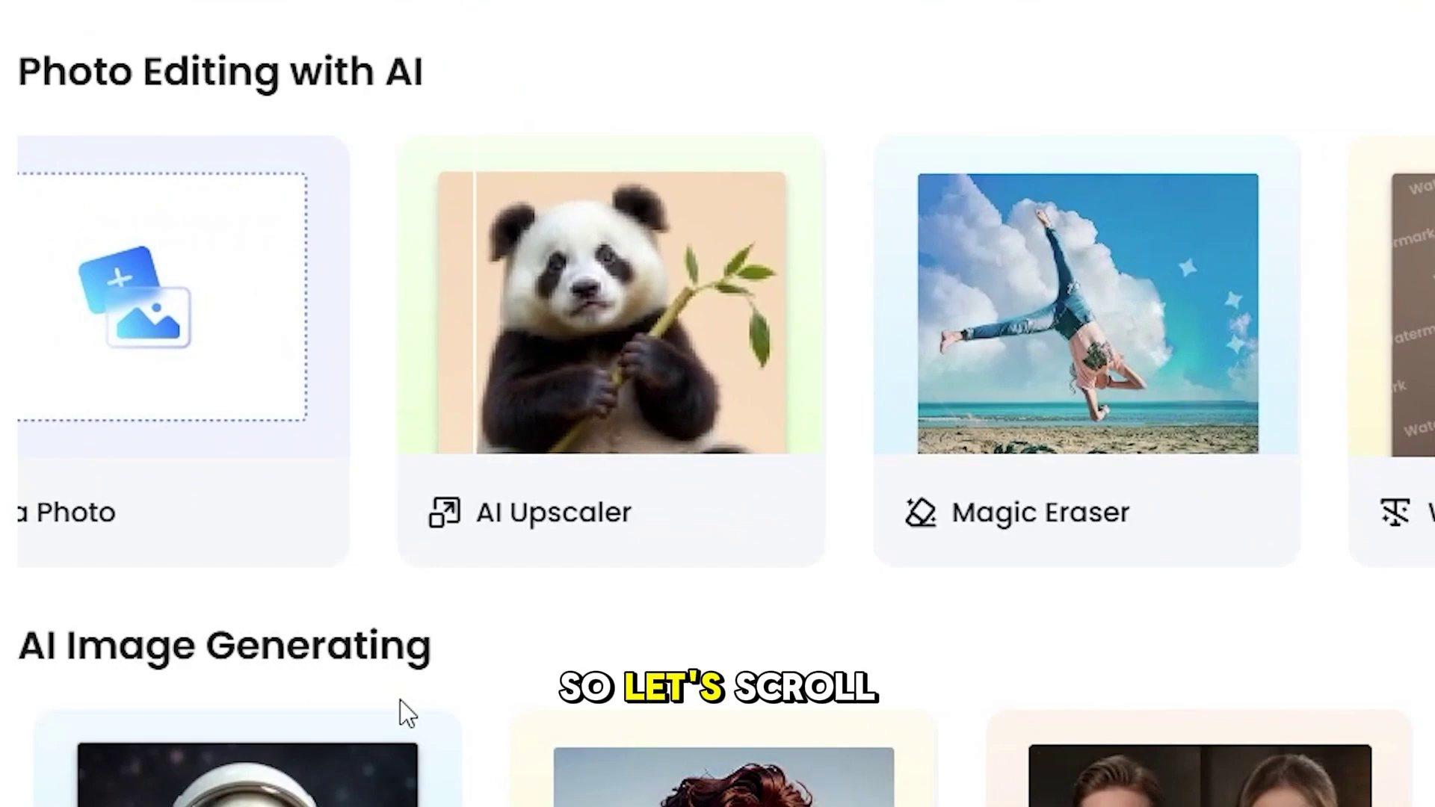
pyautogui.scroll(-4, 495, 646)
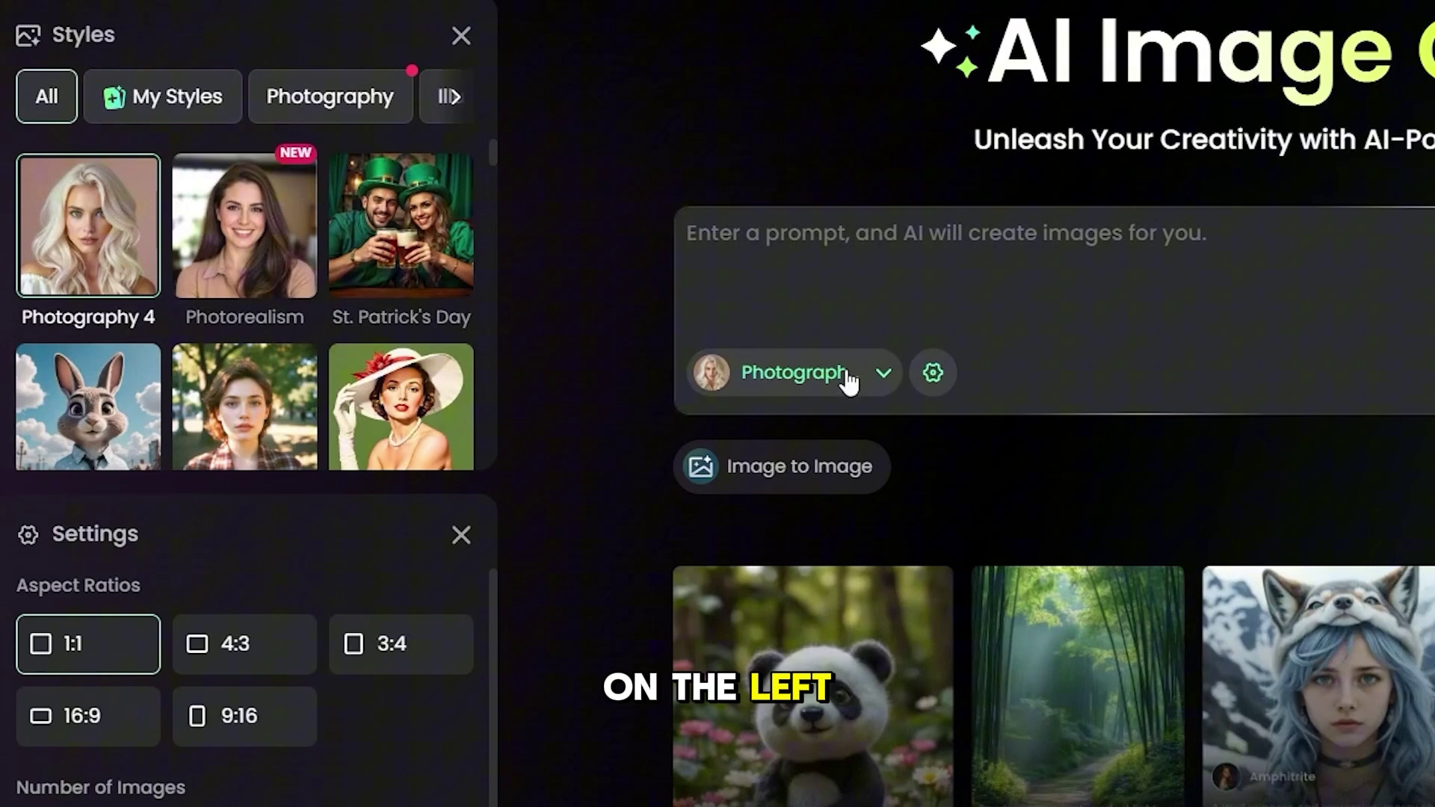
pyautogui.click(822, 381)
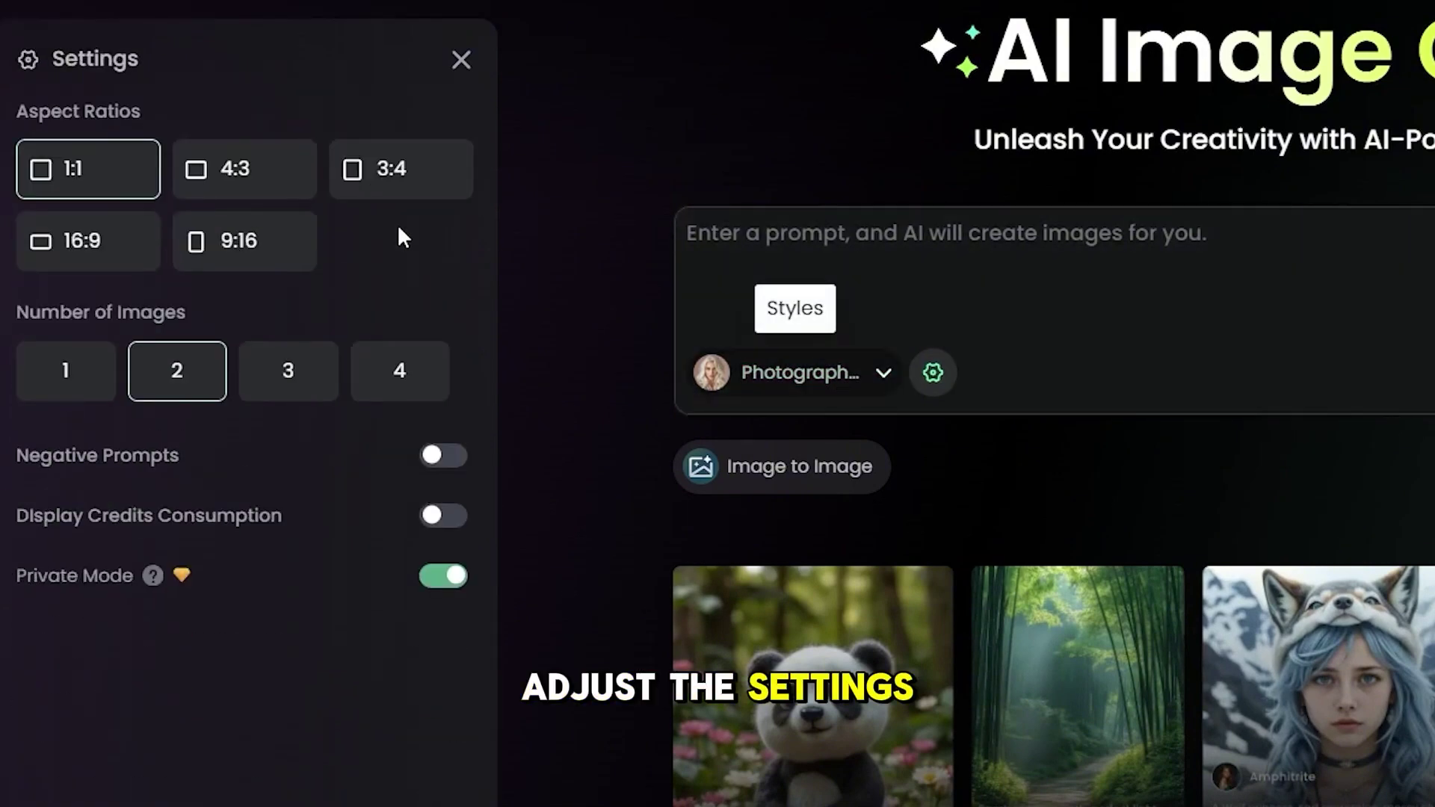
pyautogui.click(82, 256)
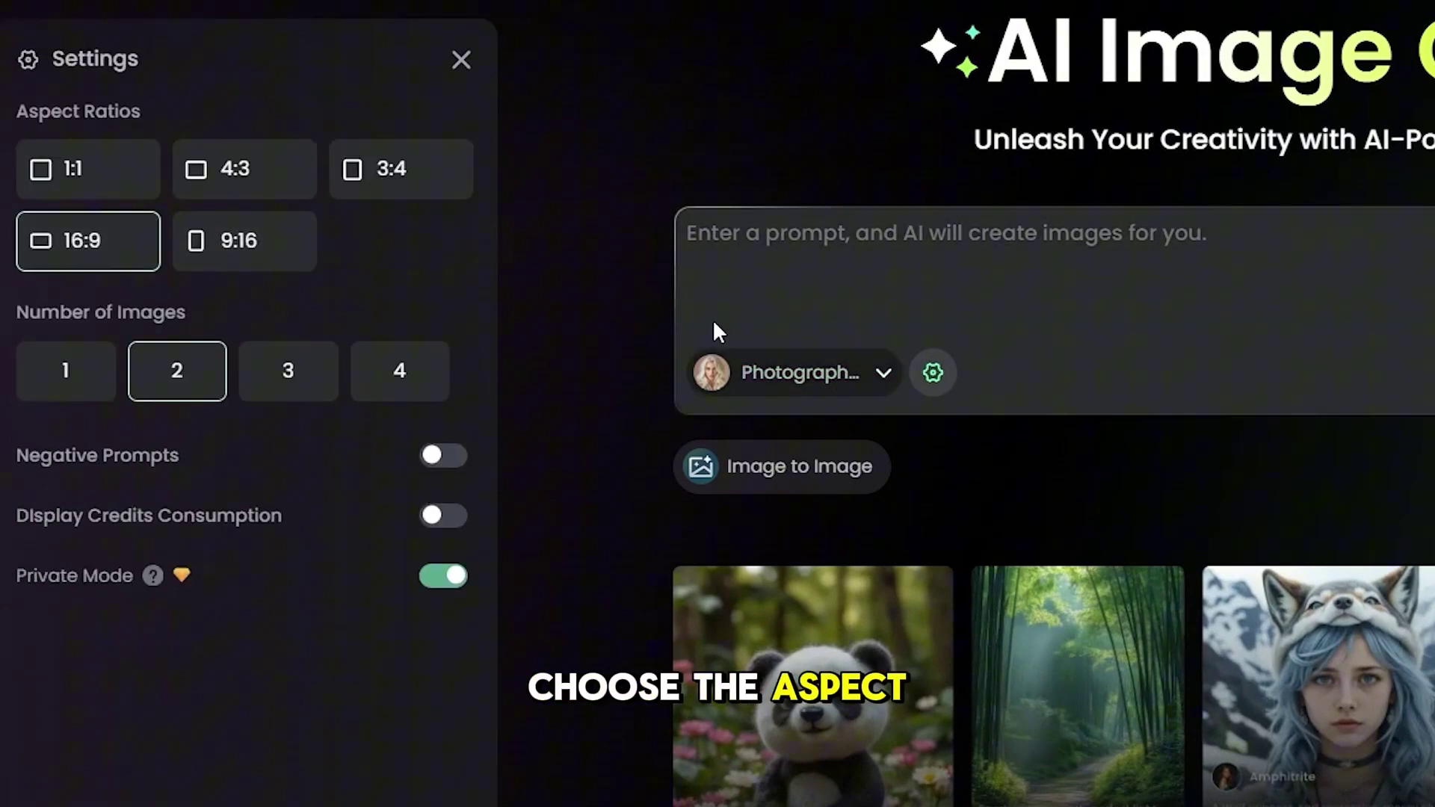
# Claim the Day 1 free daily credits
pyautogui.click(1061, 261)
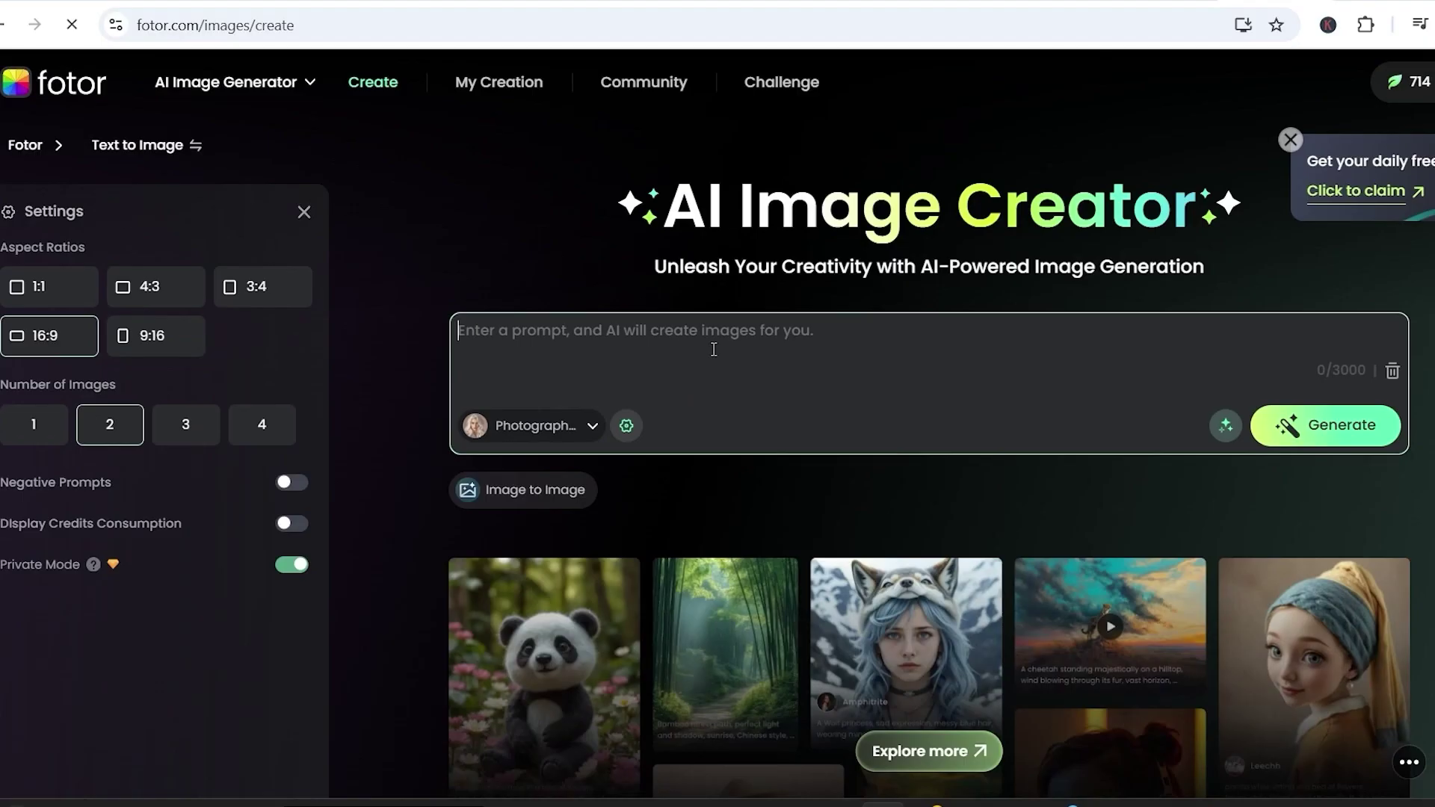
pyautogui.click(1338, 186)
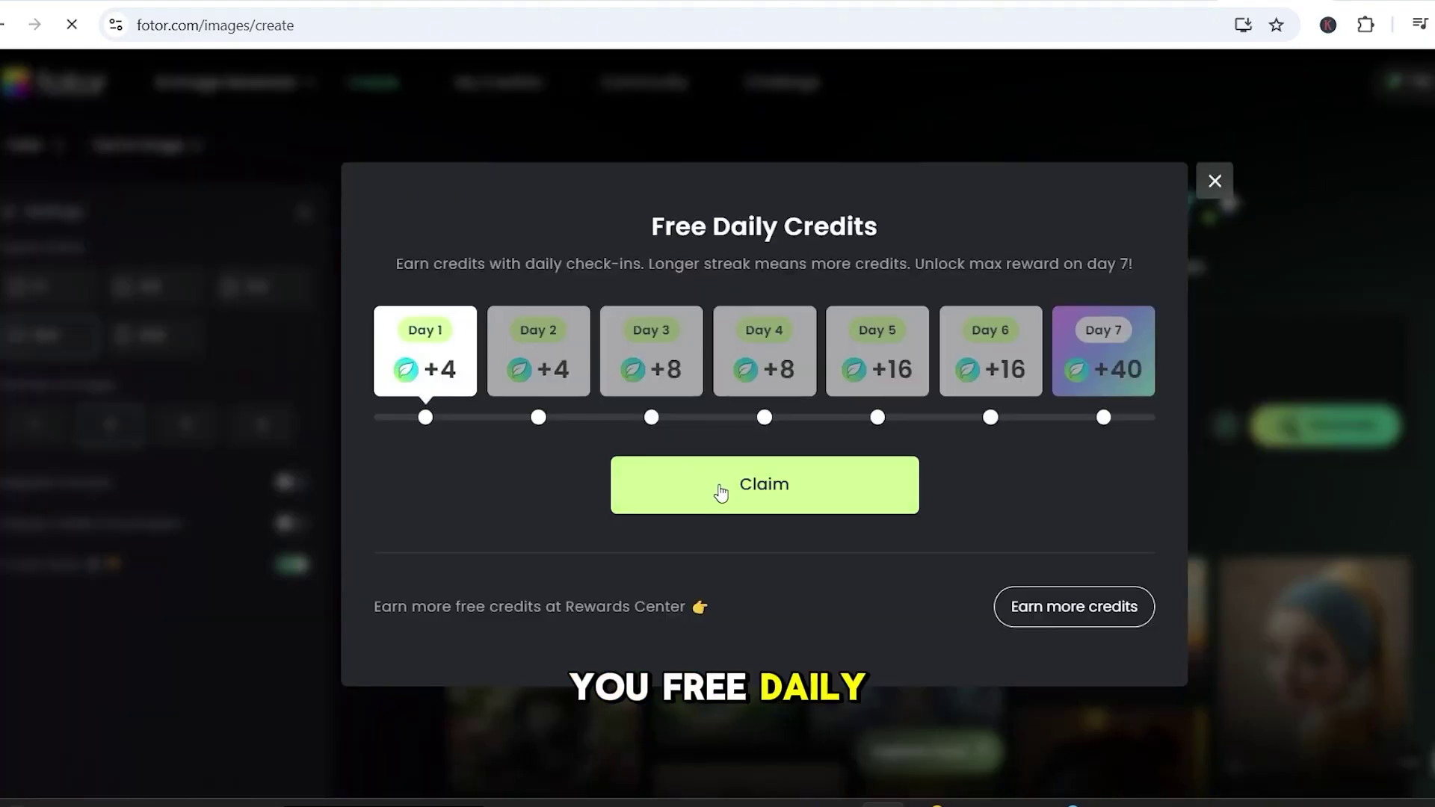
pyautogui.click(721, 493)
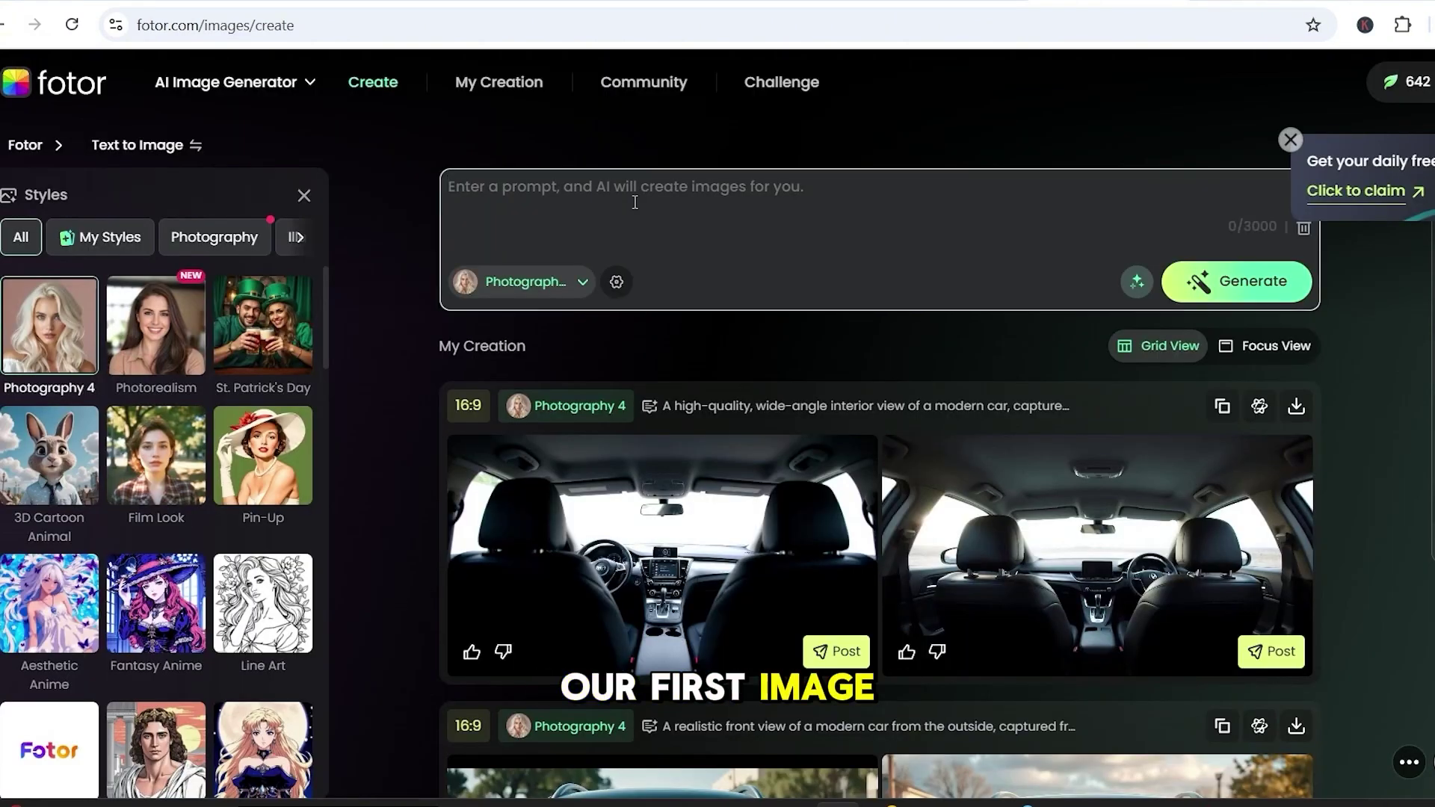
# Paste the well-lit grocery store aisle prompt and generate the images
pyautogui.write('A well-lit grocery store gallery with neatly arranged shelves full of colorful products like fruits, vegetables, canned goods, and packaged items. Clean aisles, modern design, no people."')
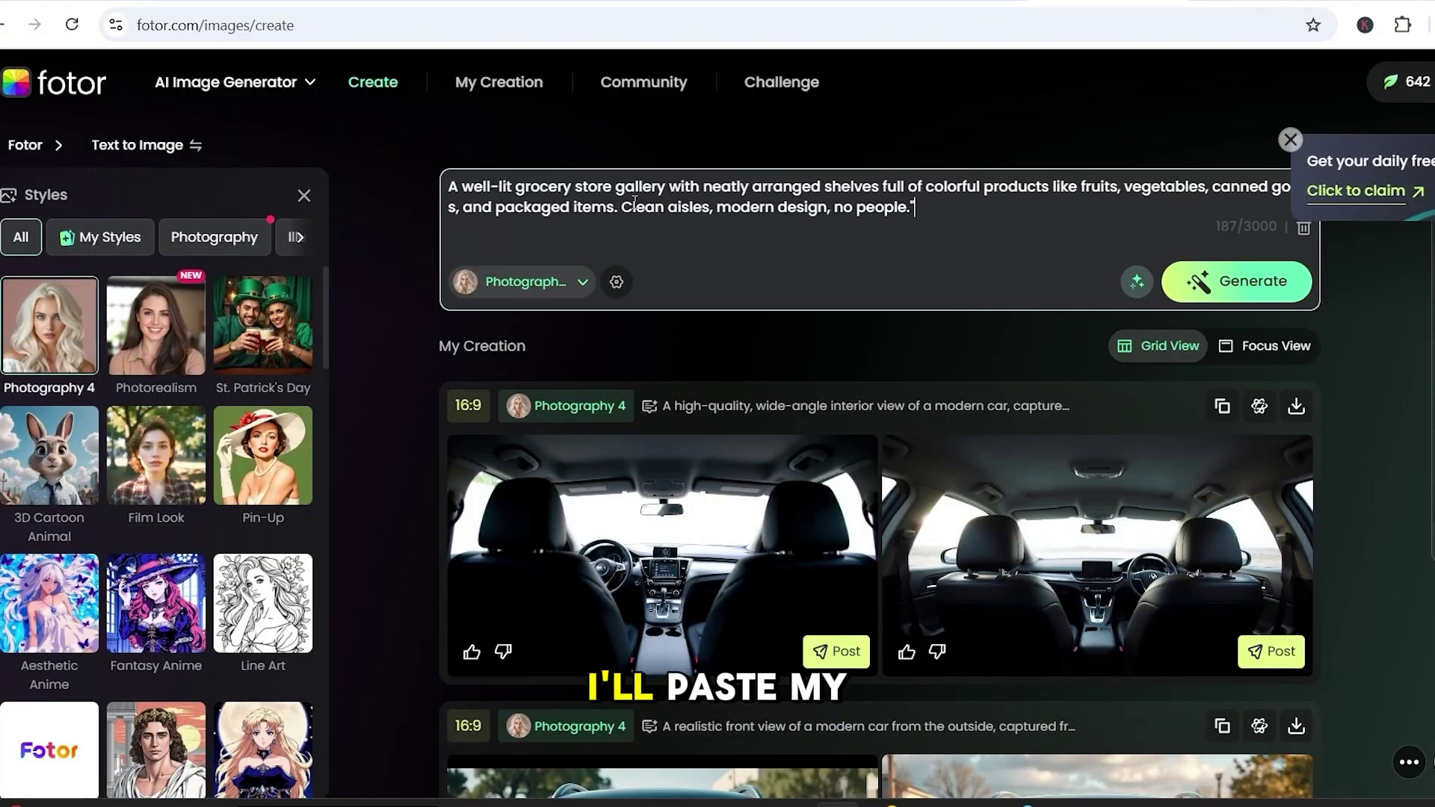
pyautogui.click(1270, 282)
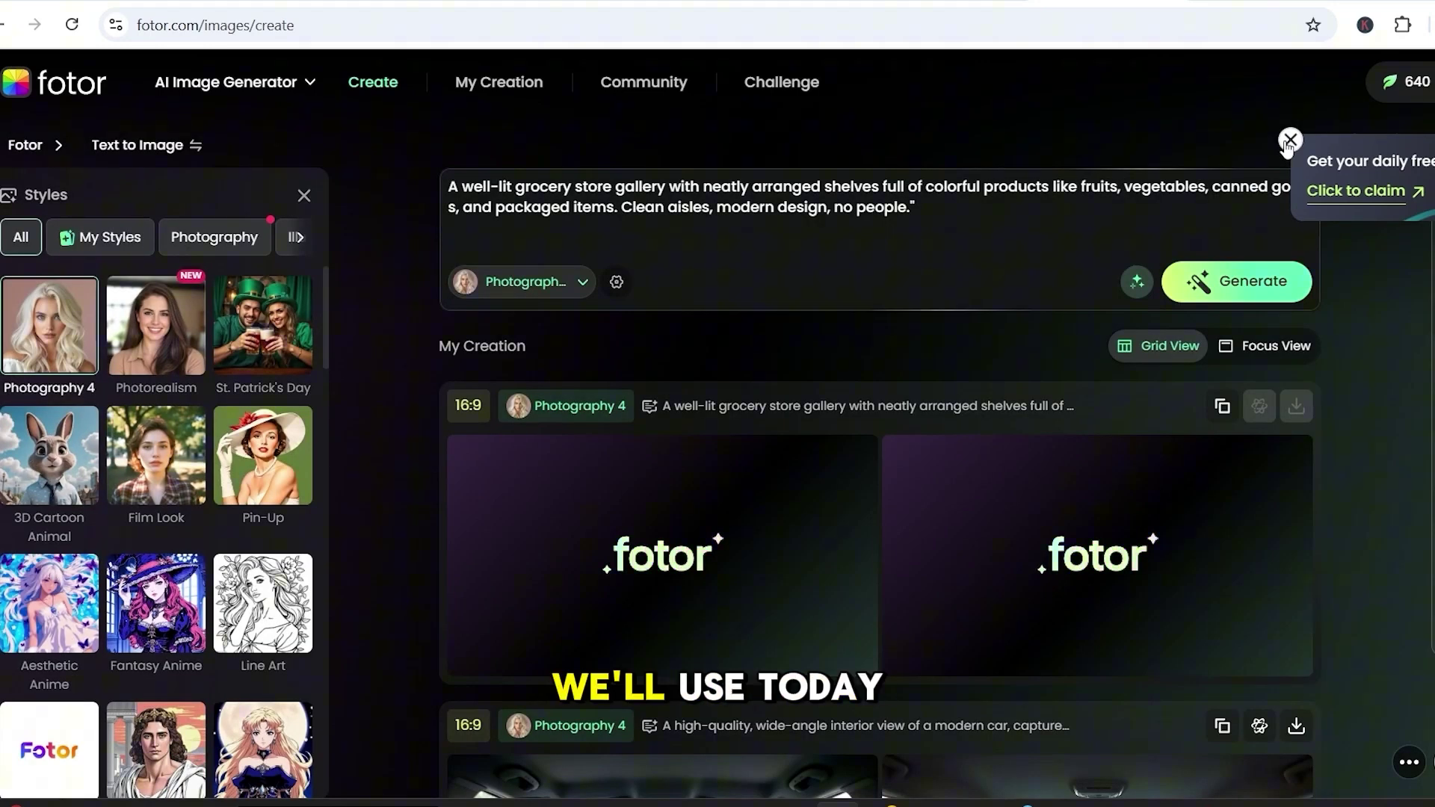
pyautogui.click(1288, 142)
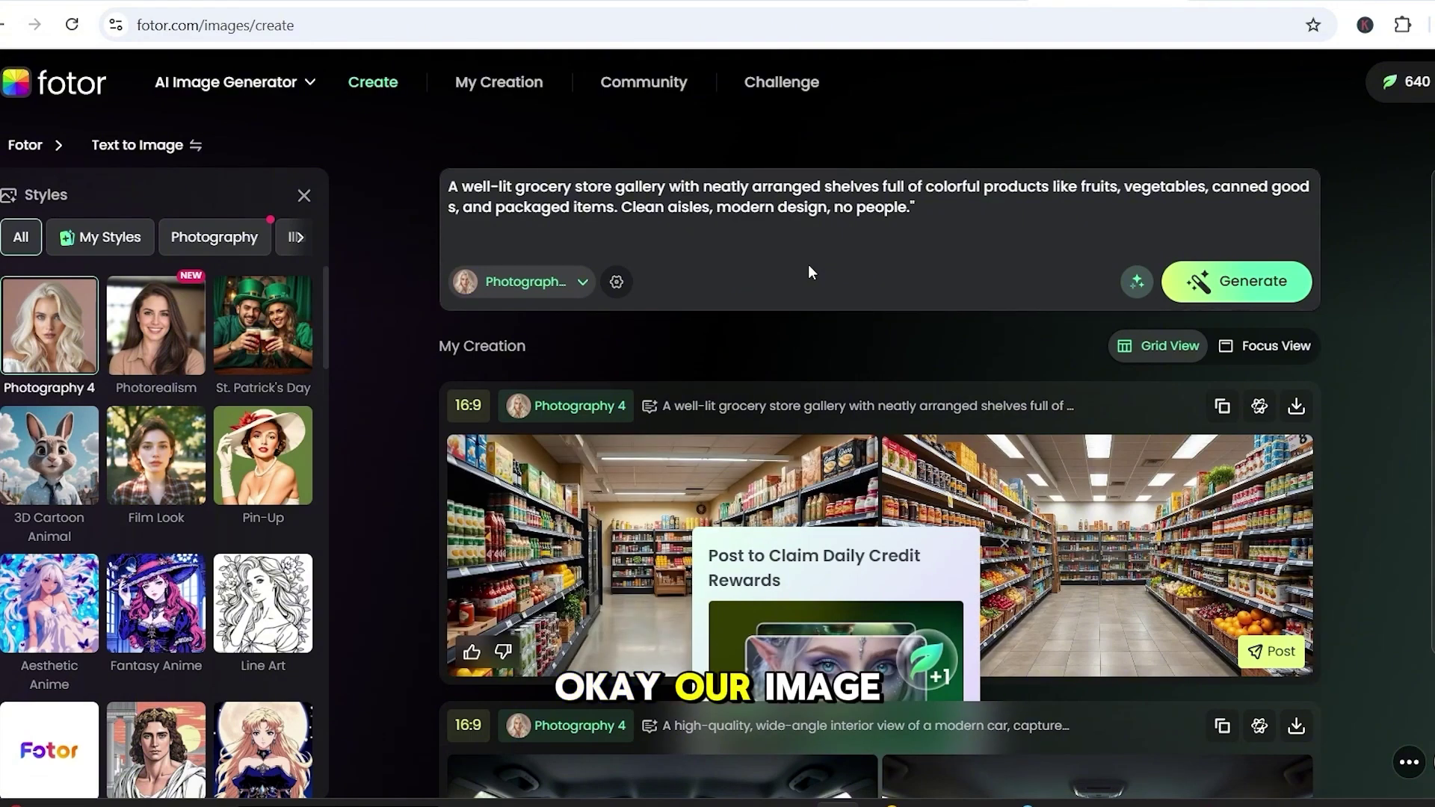
# Open the grocery aisle images in large preview and view the second one
pyautogui.scroll(-3, 1013, 471)
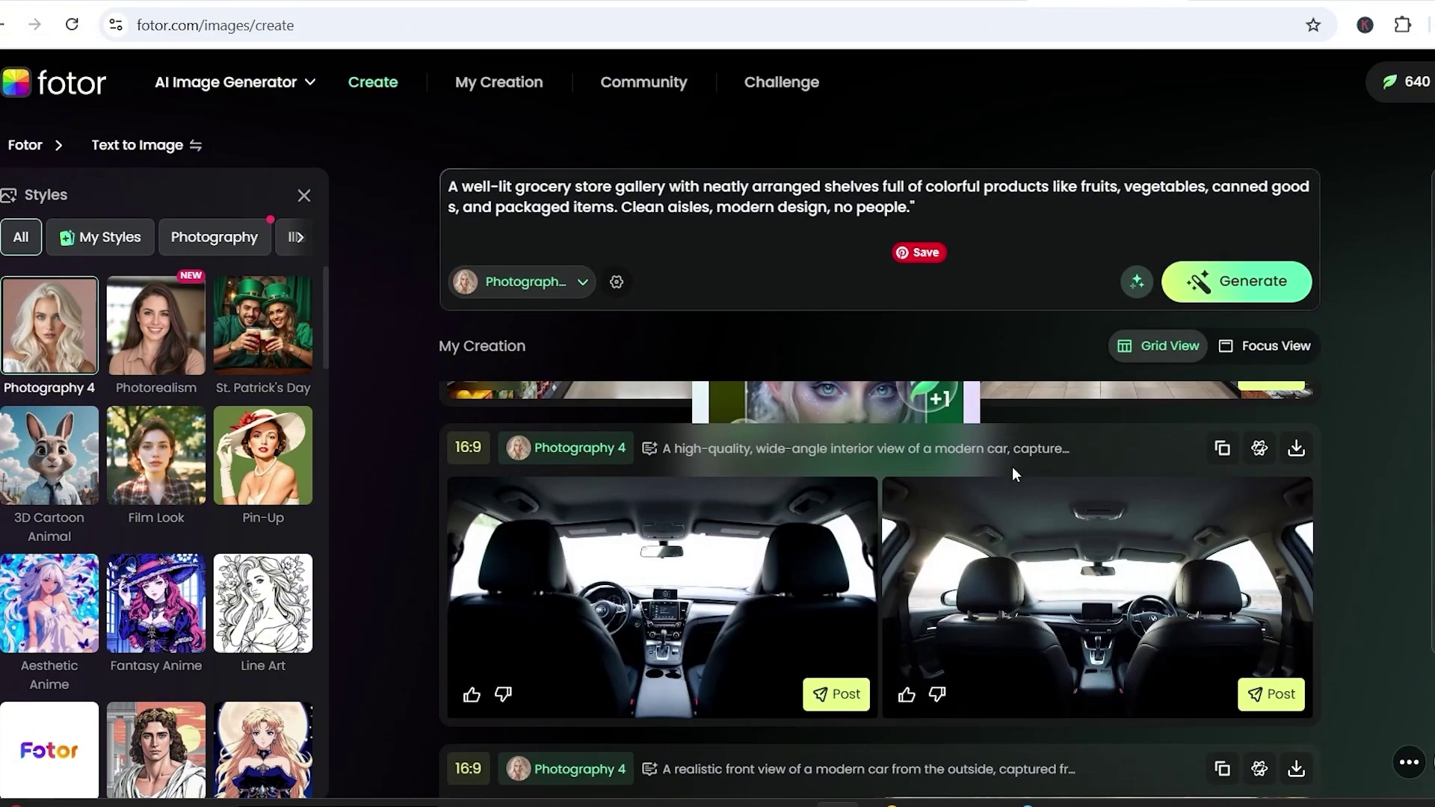
pyautogui.scroll(3, 1013, 471)
pyautogui.scroll(-3, 909, 620)
pyautogui.scroll(3, 908, 620)
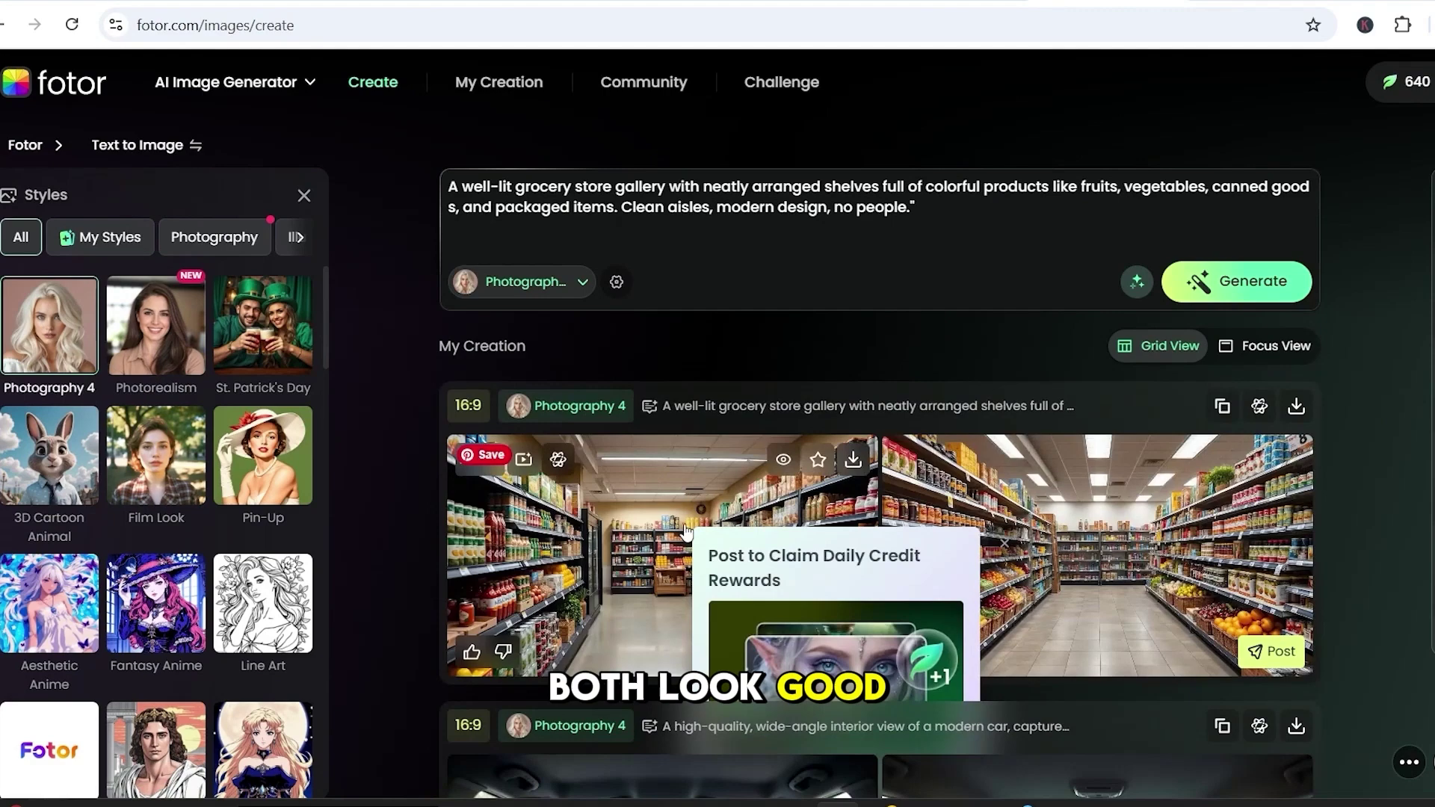
pyautogui.click(858, 438)
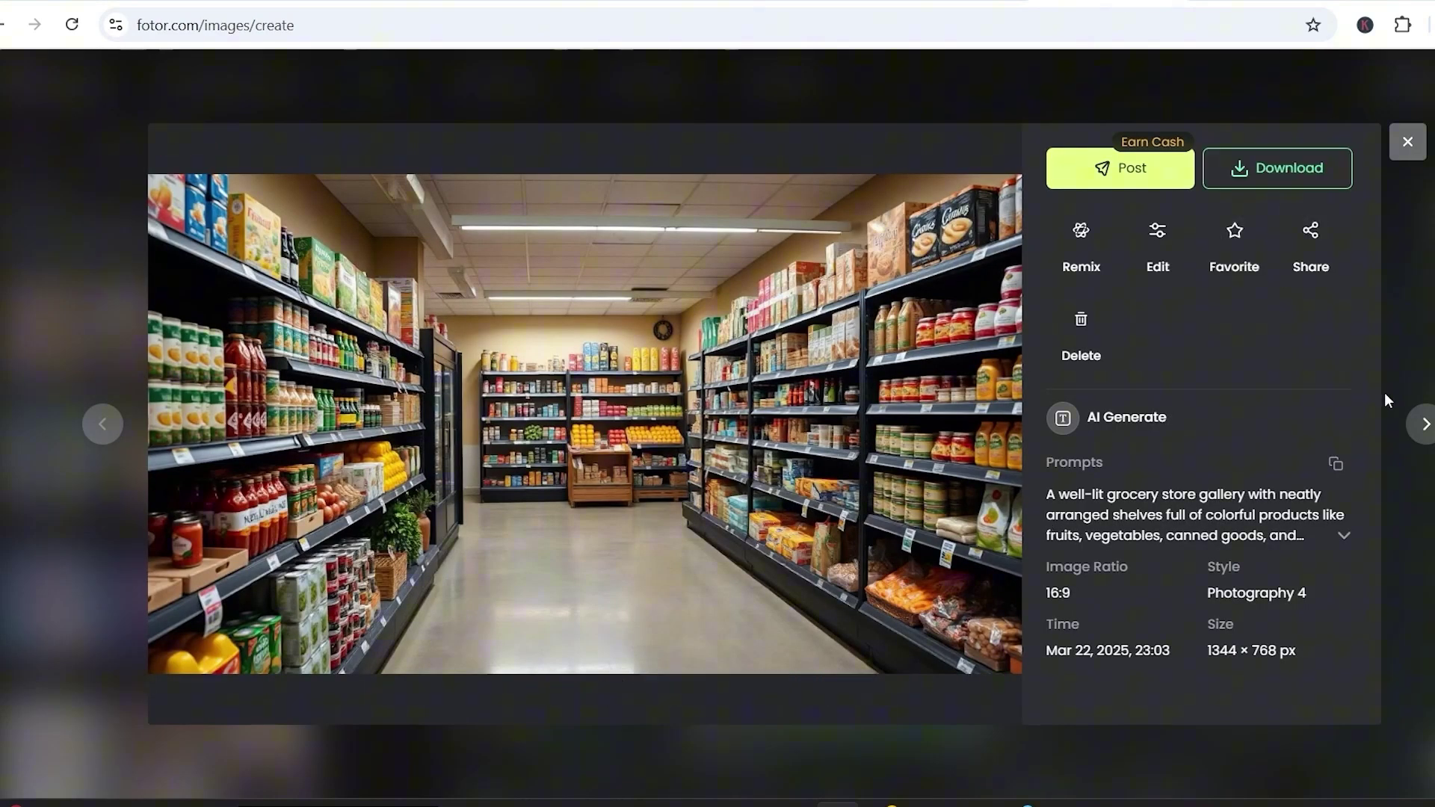
pyautogui.click(1418, 423)
# Download the grocery image, then replace the prompt with the matte-black bike description and generate
pyautogui.click(1300, 166)
pyautogui.click(1408, 146)
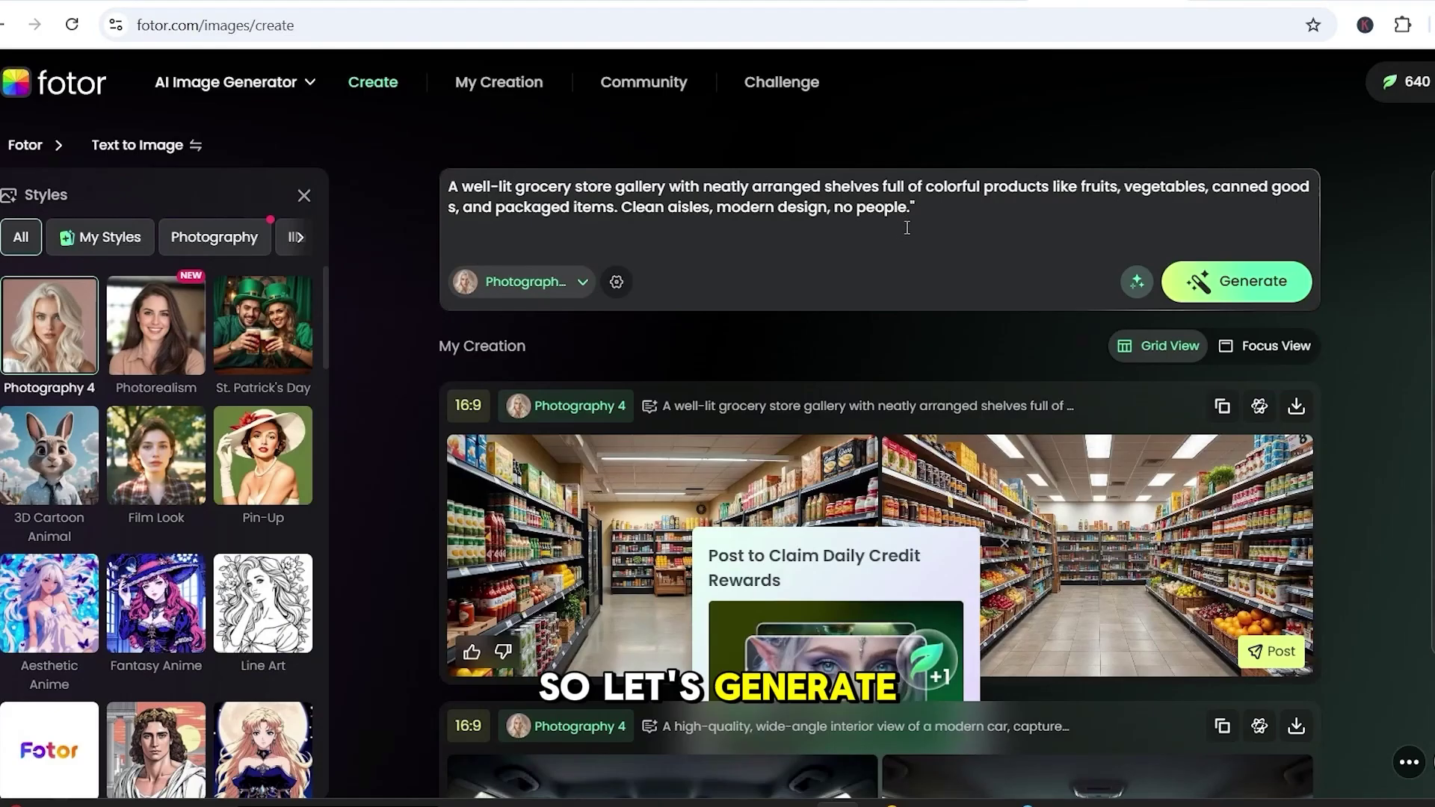
pyautogui.moveTo(818, 207); pyautogui.dragTo(522, 207)
pyautogui.moveTo(897, 236); pyautogui.dragTo(423, 177)
pyautogui.write('A sleek, modern stylish bike with a minimalist frame design, matte black finish, thin tires, and a leather saddle, set against a clean urban background.')
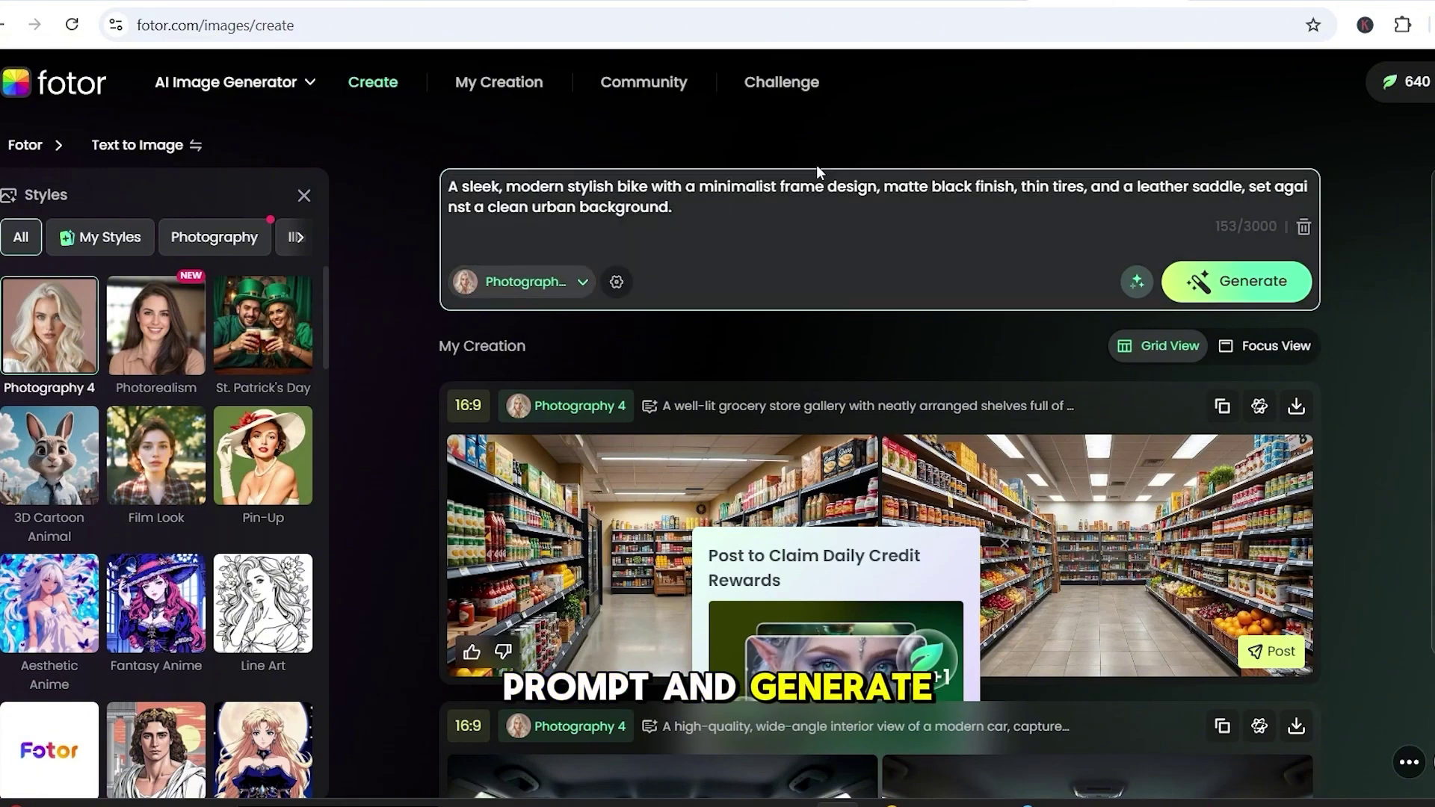
pyautogui.click(1259, 299)
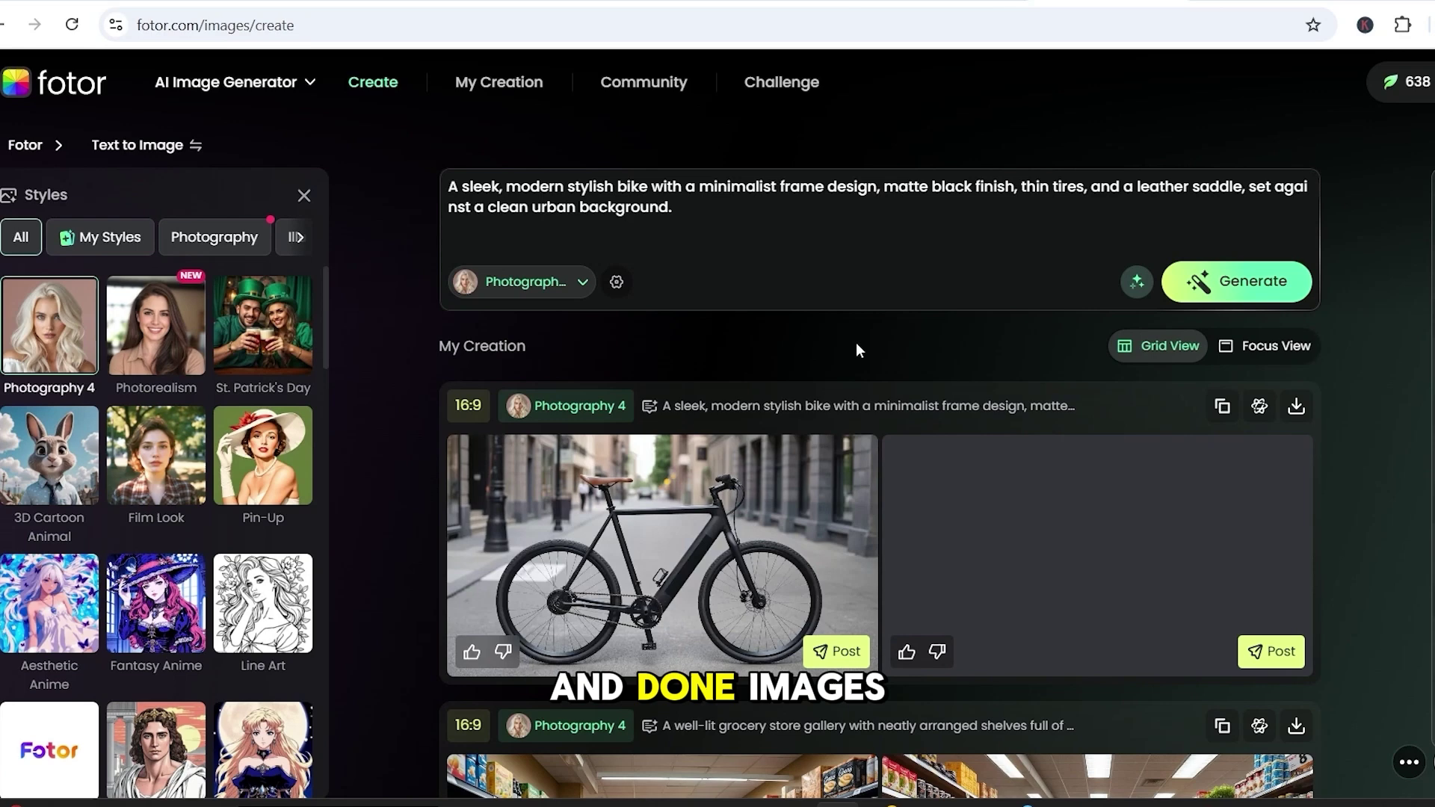
# Download the first matte-black bike image
pyautogui.moveTo(896, 451)
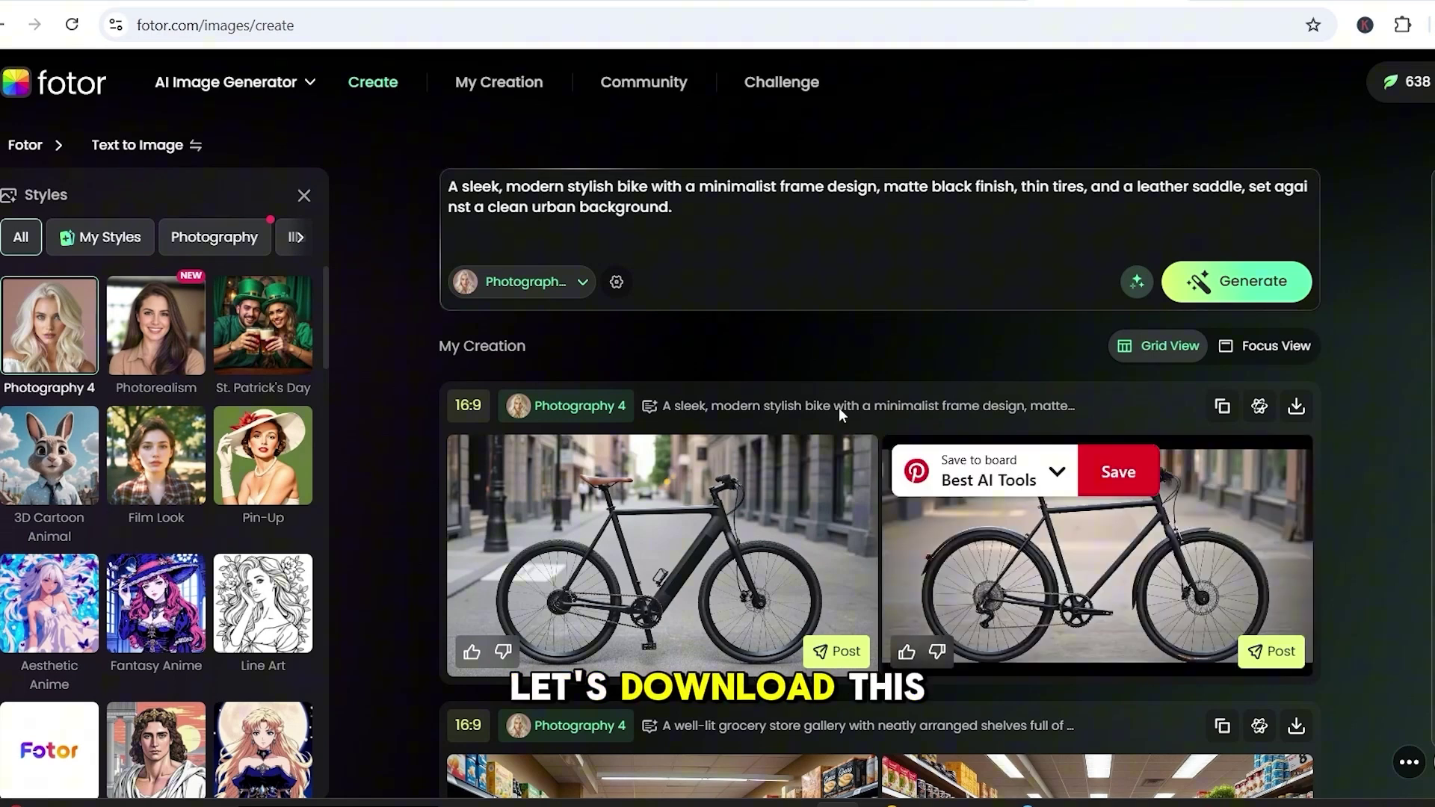
pyautogui.moveTo(1044, 586)
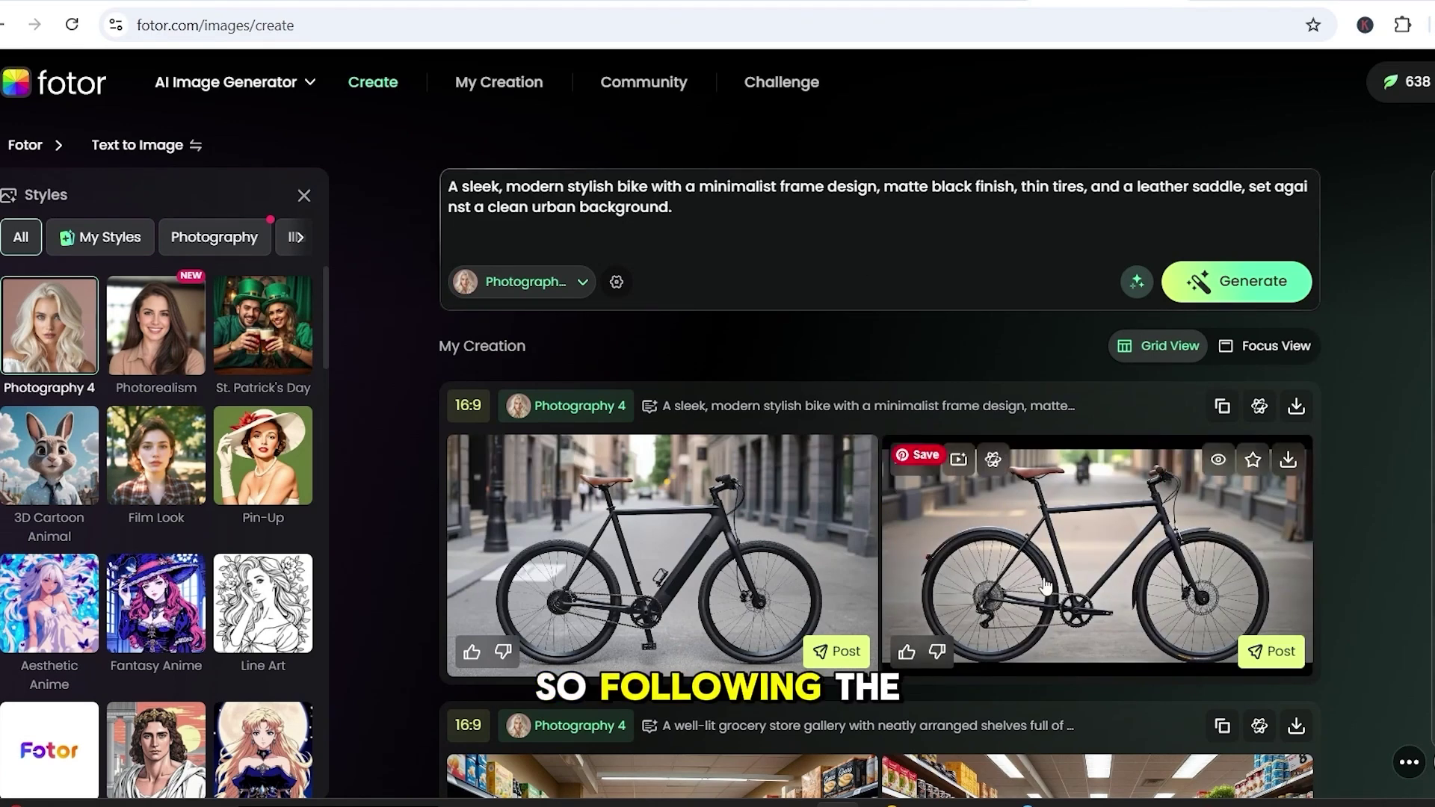
pyautogui.moveTo(792, 478)
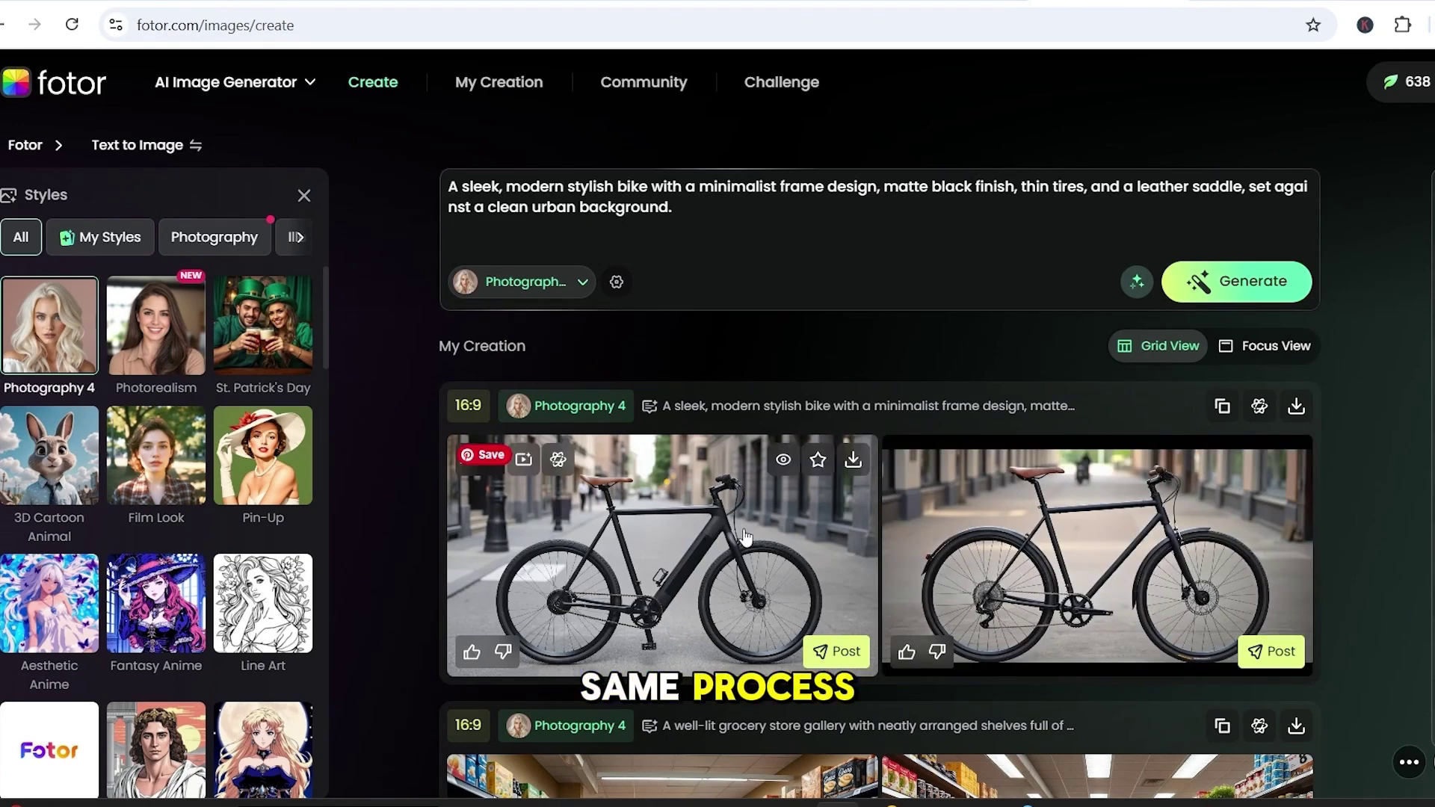
pyautogui.click(852, 459)
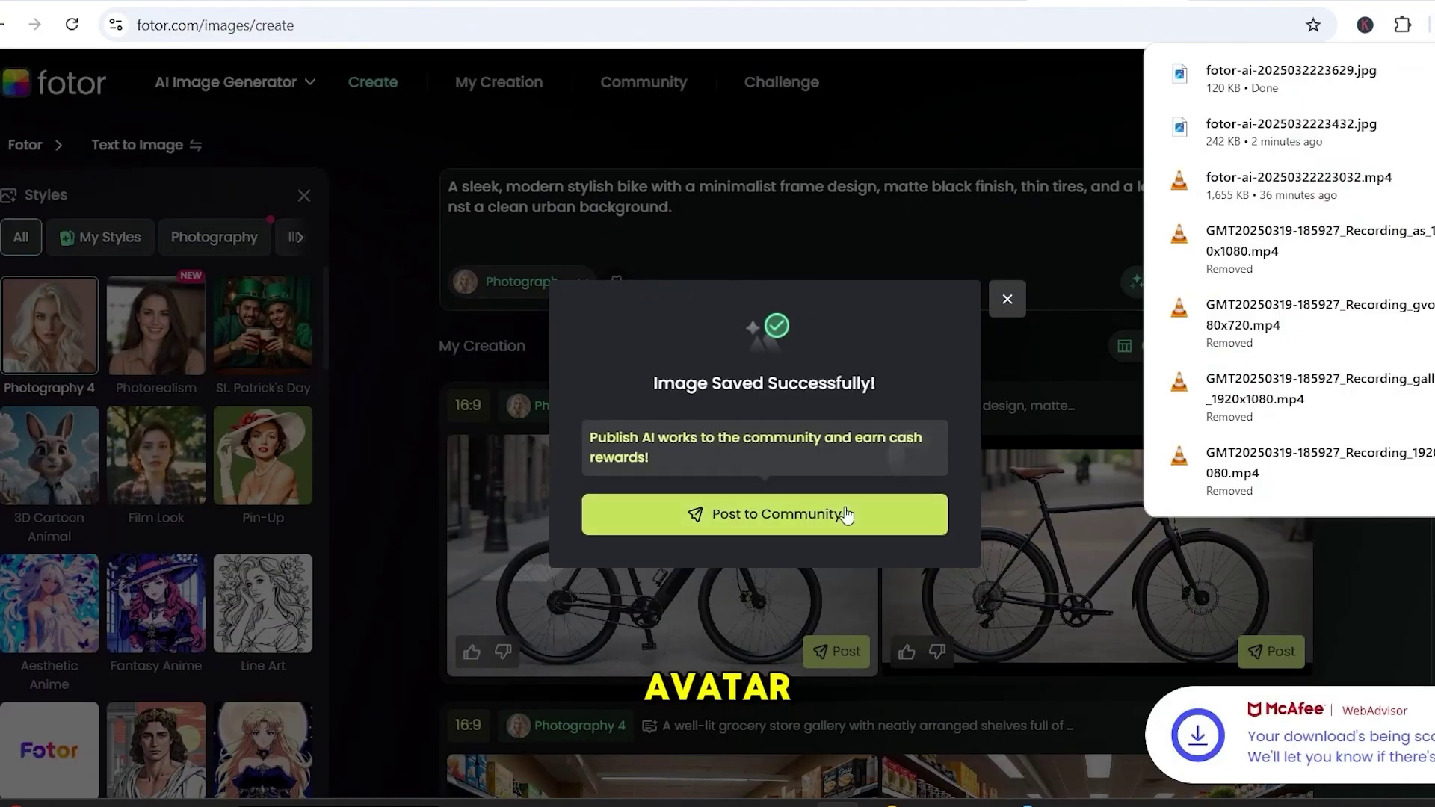
pyautogui.click(1006, 298)
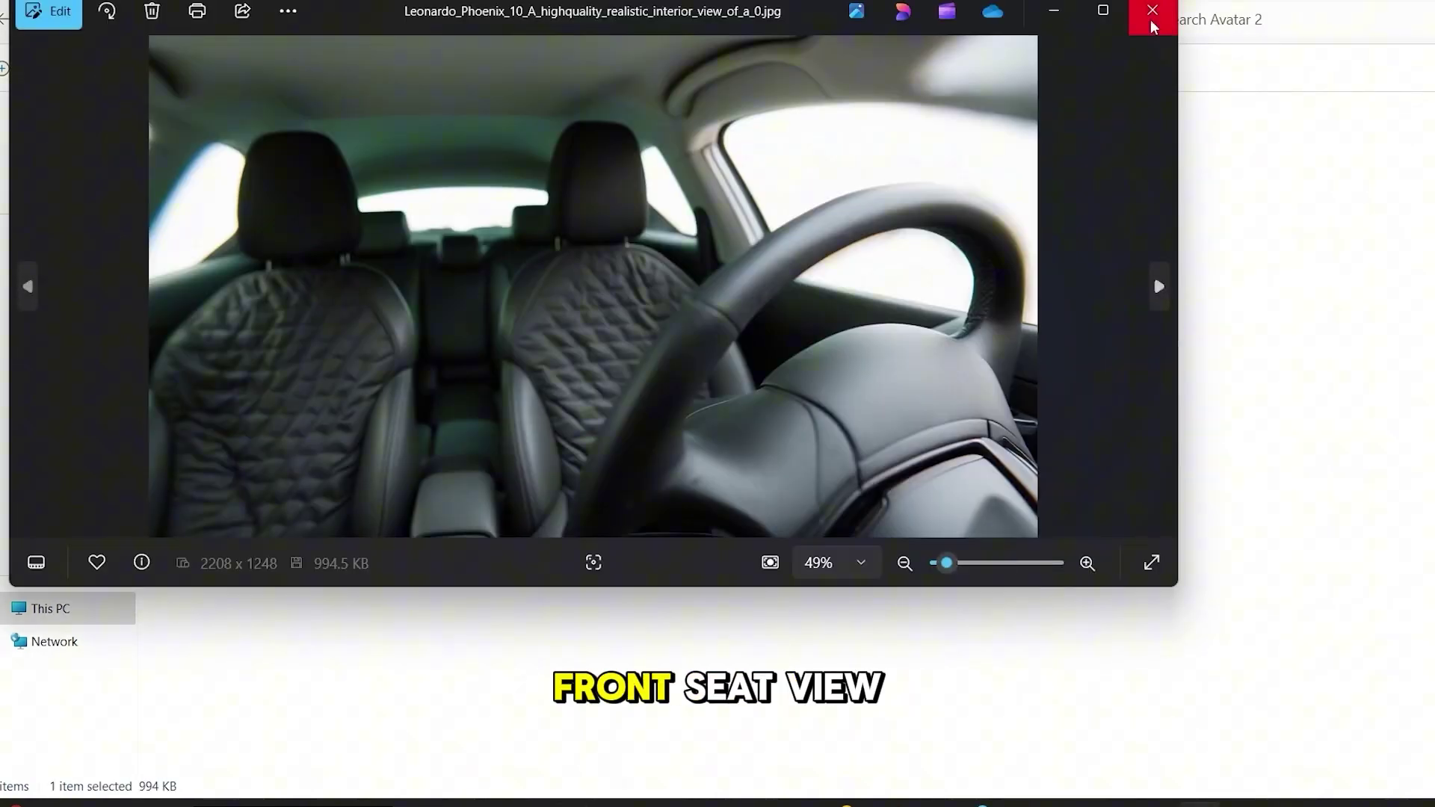
# Close the Windows Photos preview of the car front-seat interior image
pyautogui.click(1153, 12)
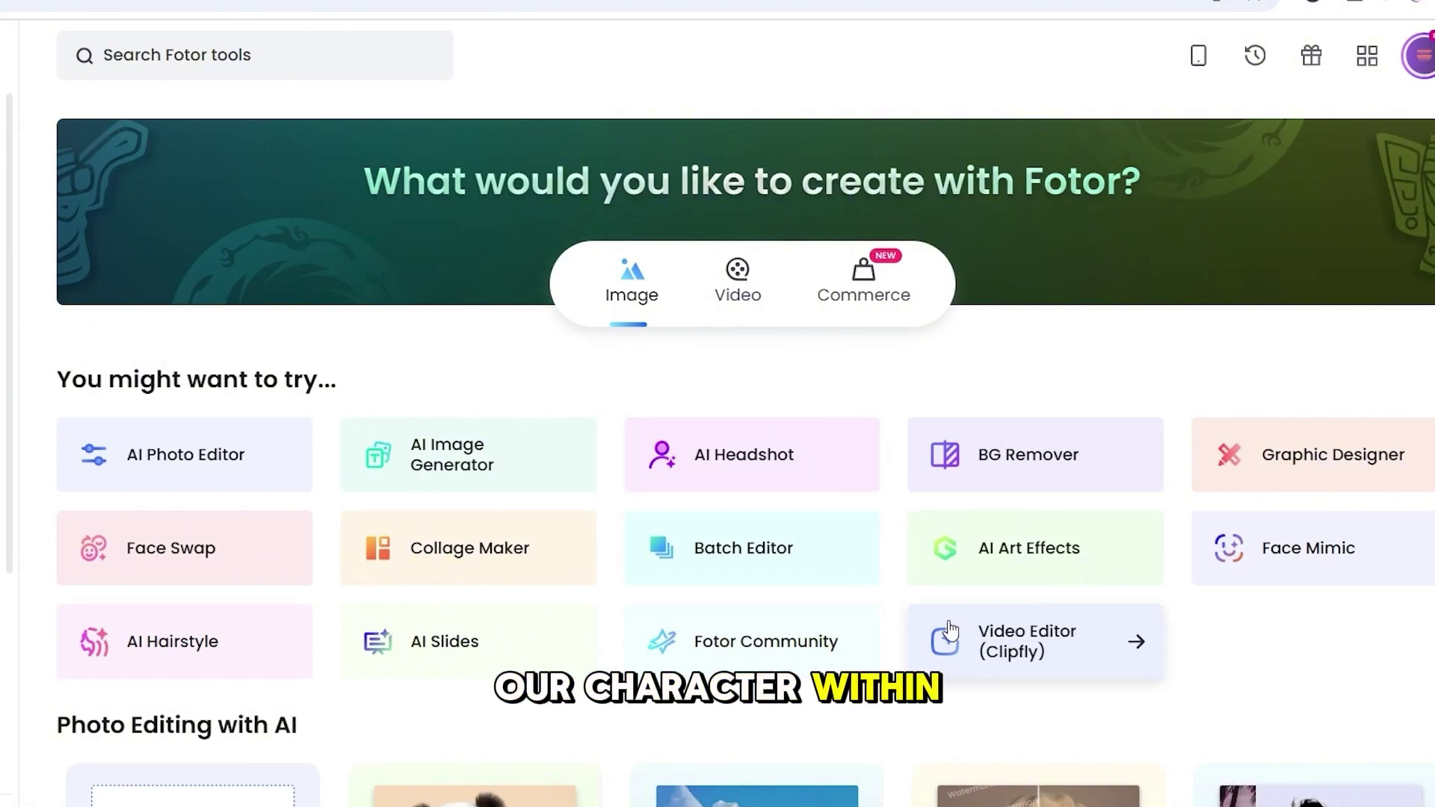
# Drag the bike and Talking Character images into the Reference to Video image slots
pyautogui.click(748, 289)
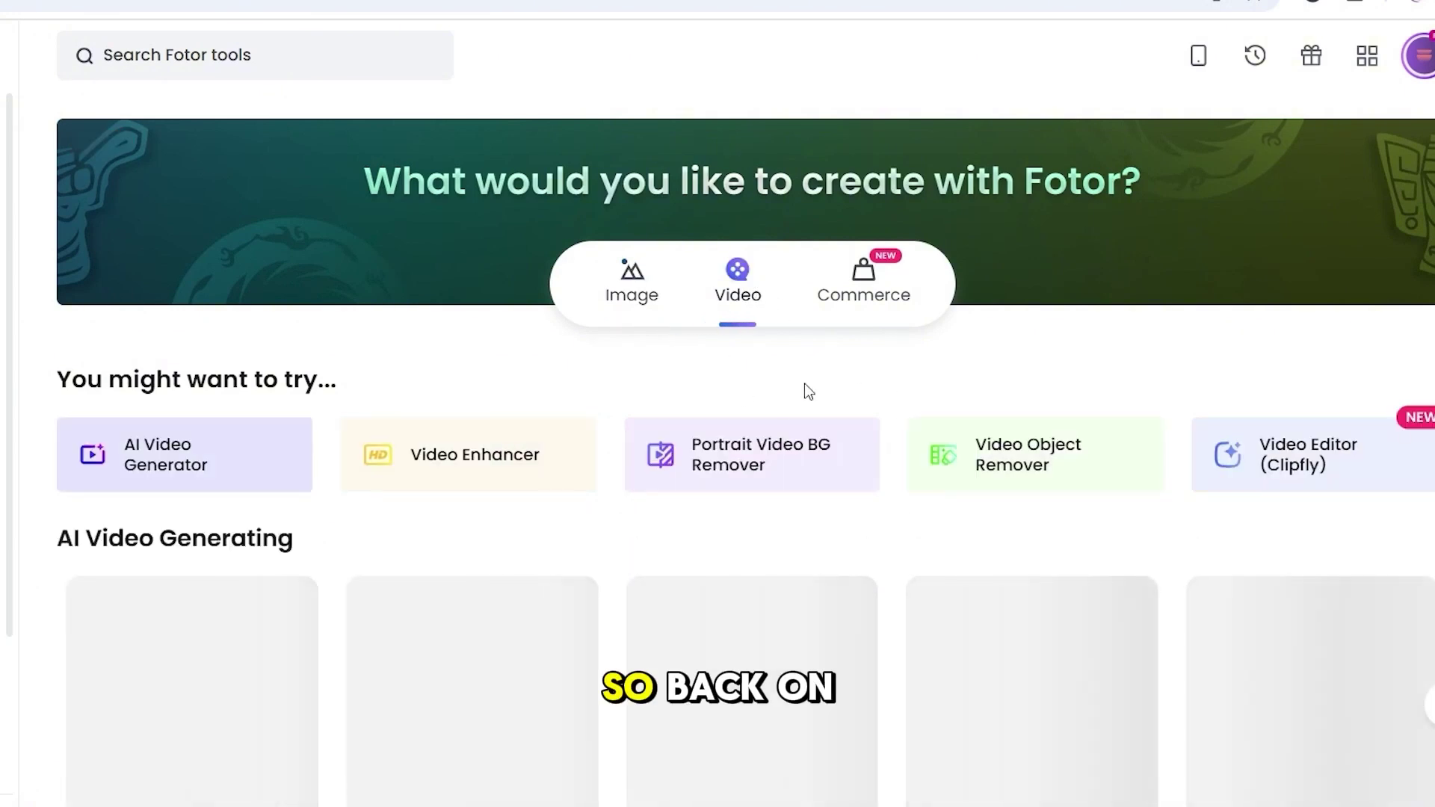
pyautogui.scroll(-3, 522, 503)
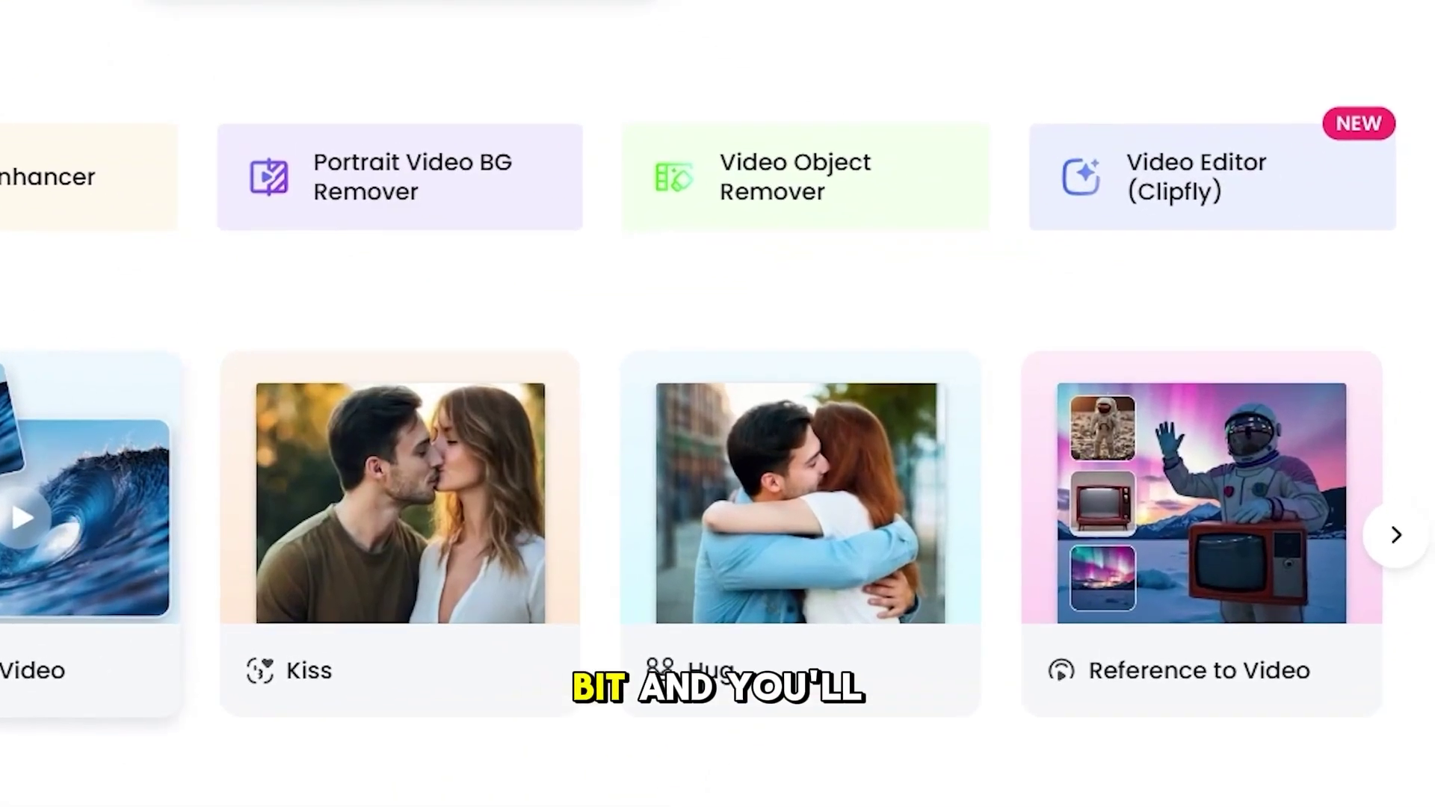
pyautogui.scroll(-3, 1253, 506)
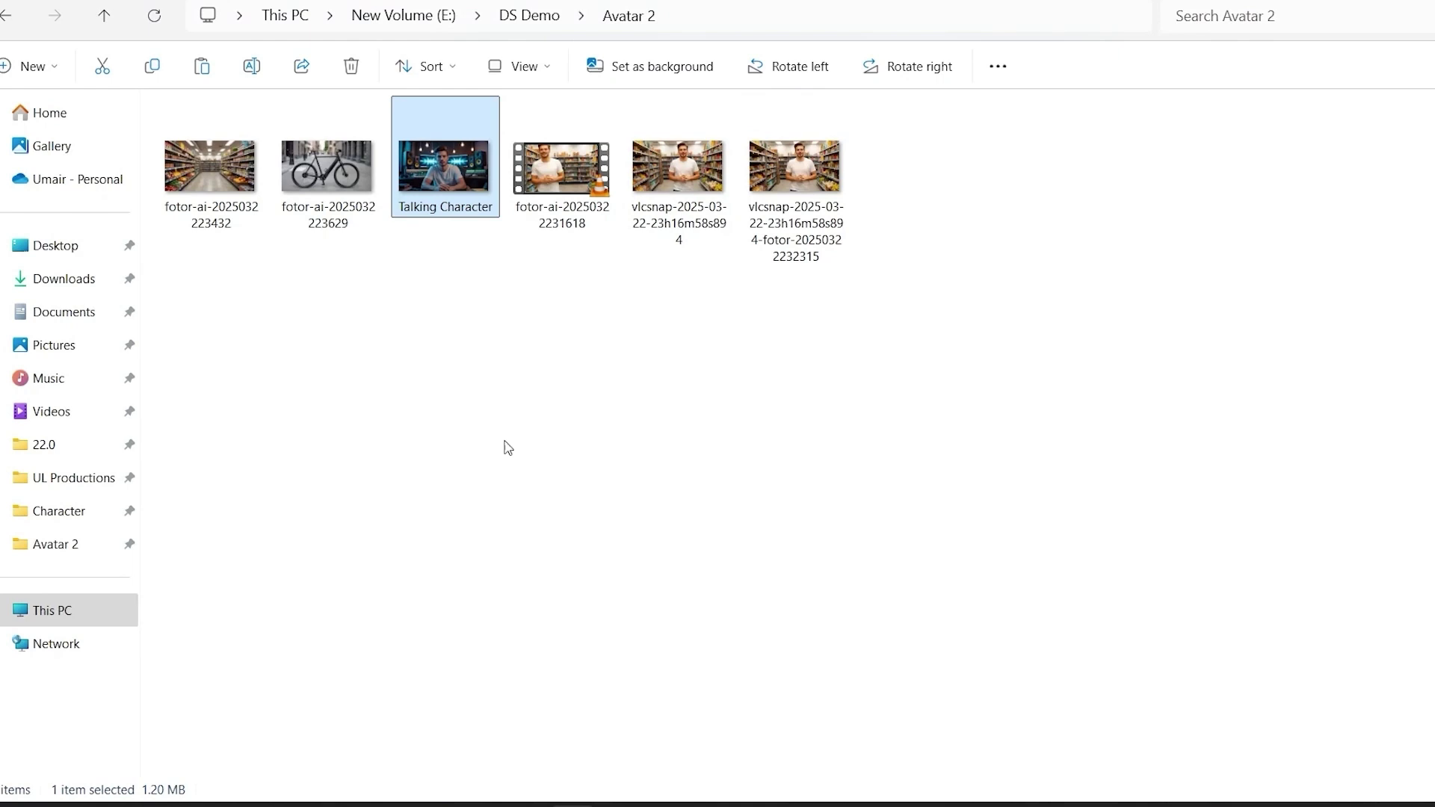
pyautogui.moveTo(461, 300); pyautogui.dragTo(220, 471)
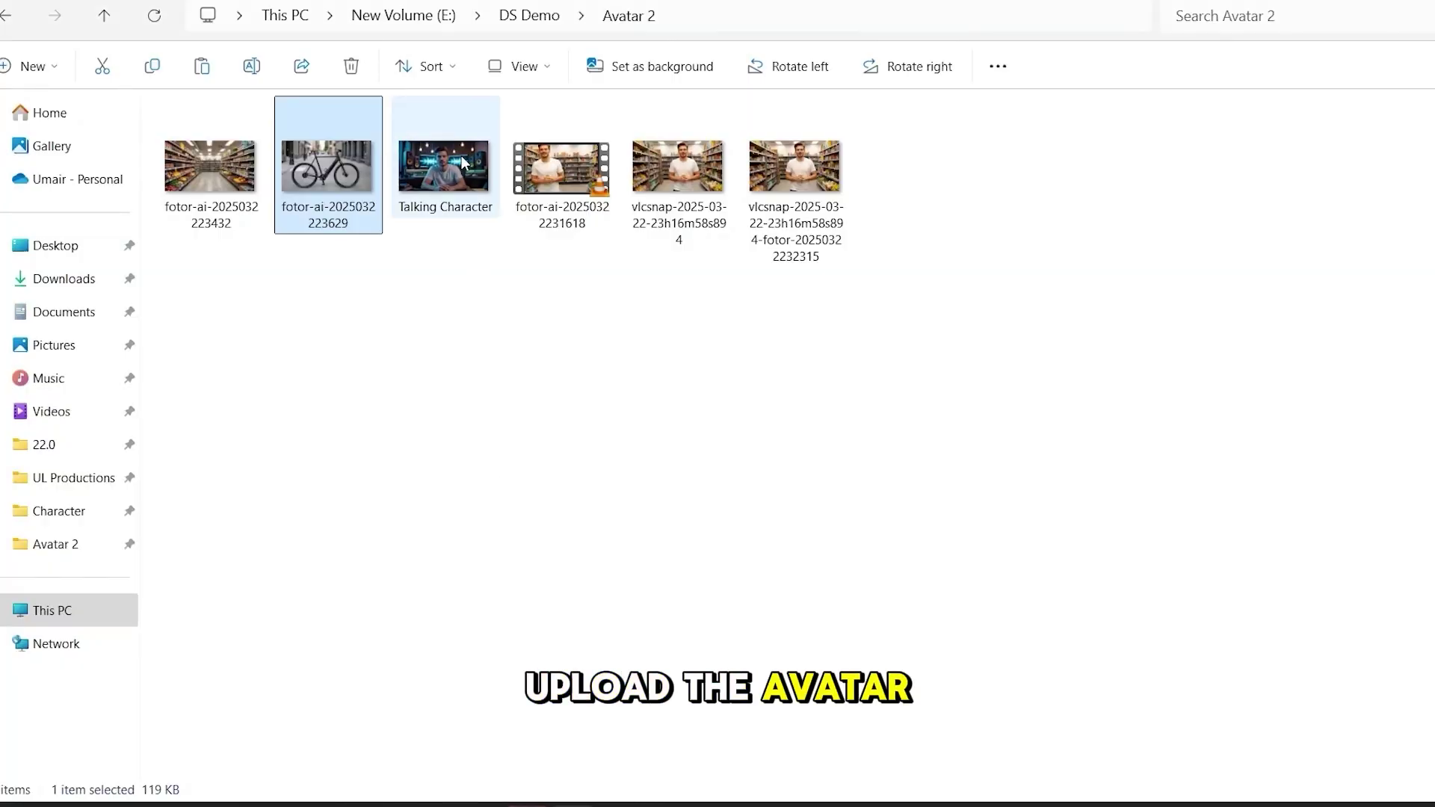
pyautogui.moveTo(444, 168); pyautogui.dragTo(212, 487)
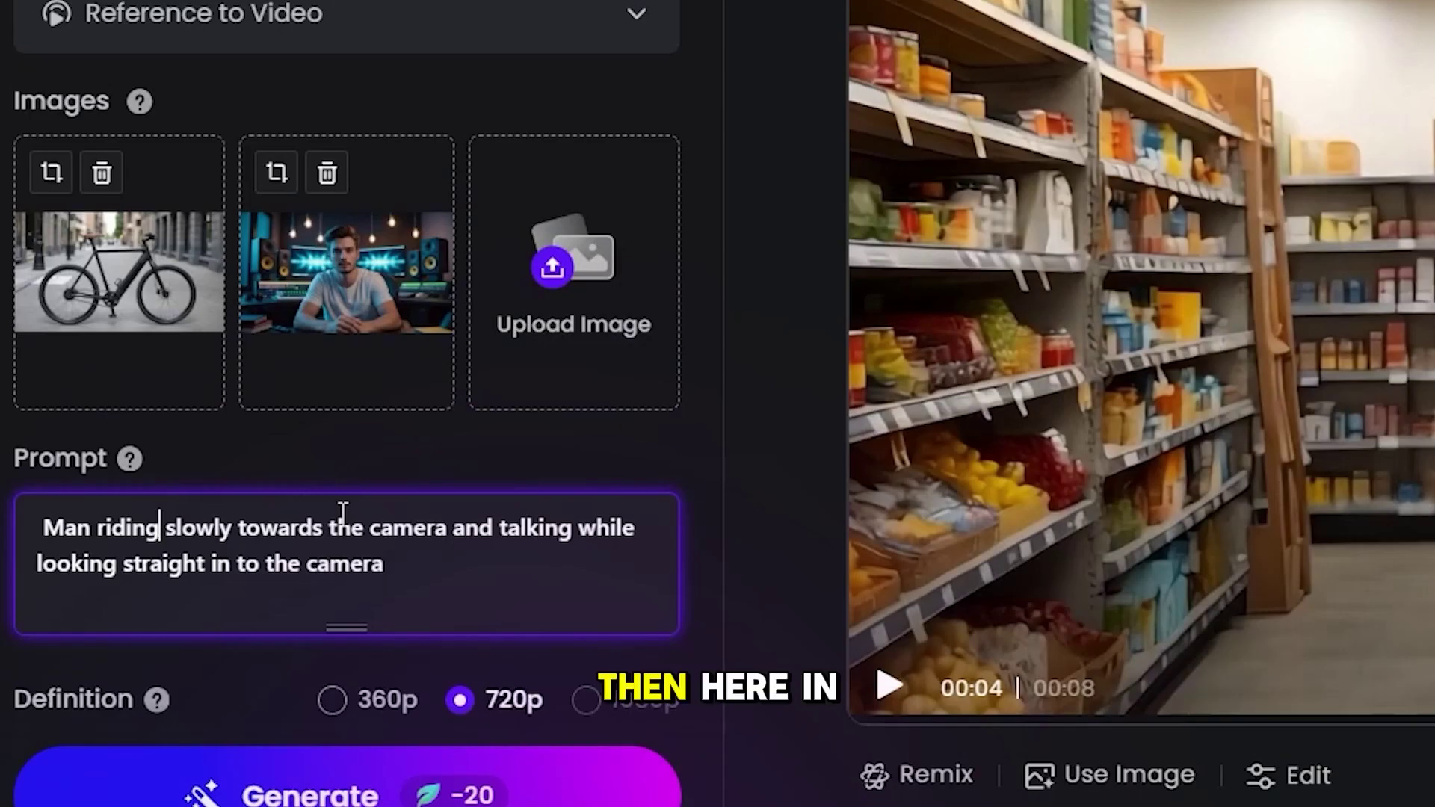
# Enter the prompt 'a bike' and generate the Reference to Video clip
pyautogui.write('a bi')
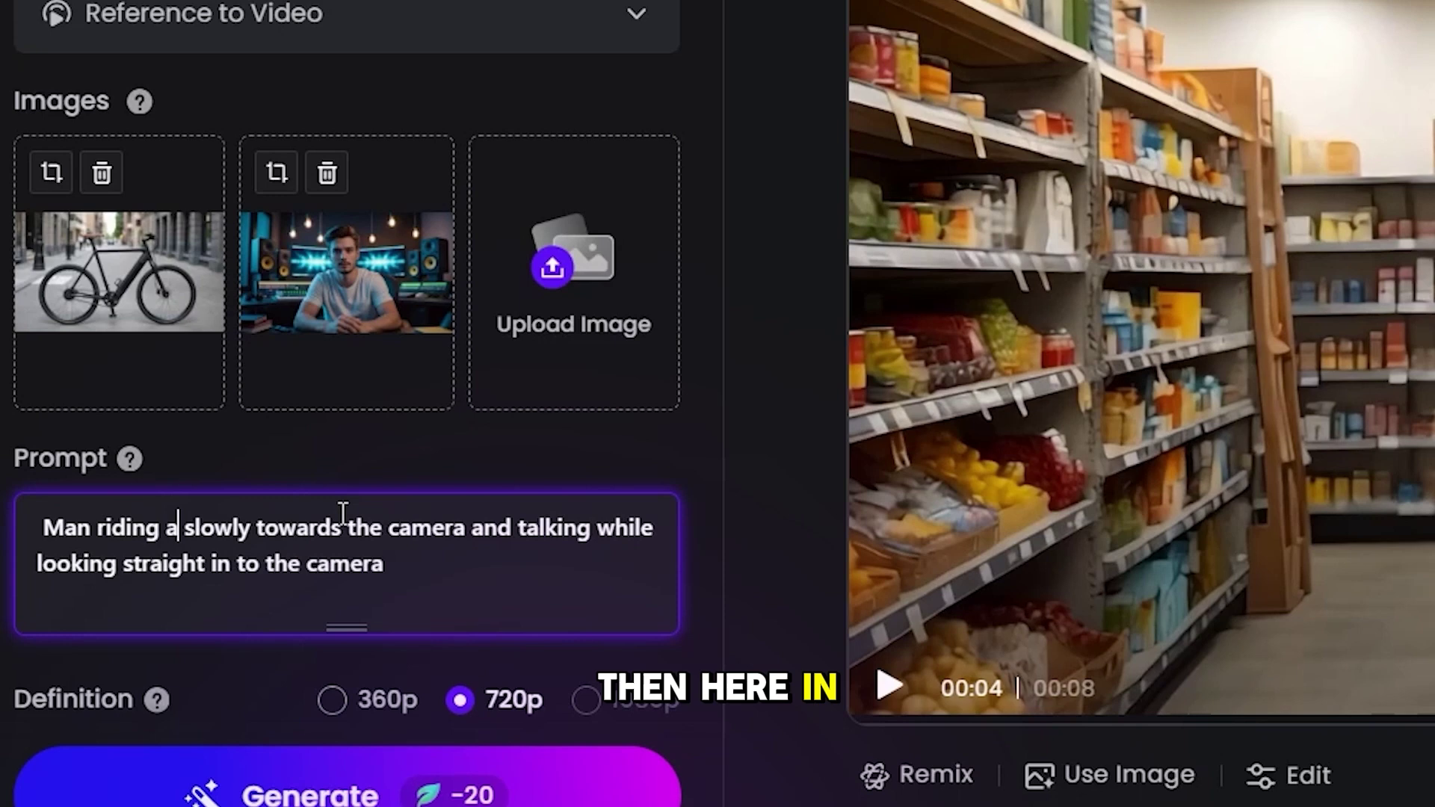
pyautogui.write('ke')
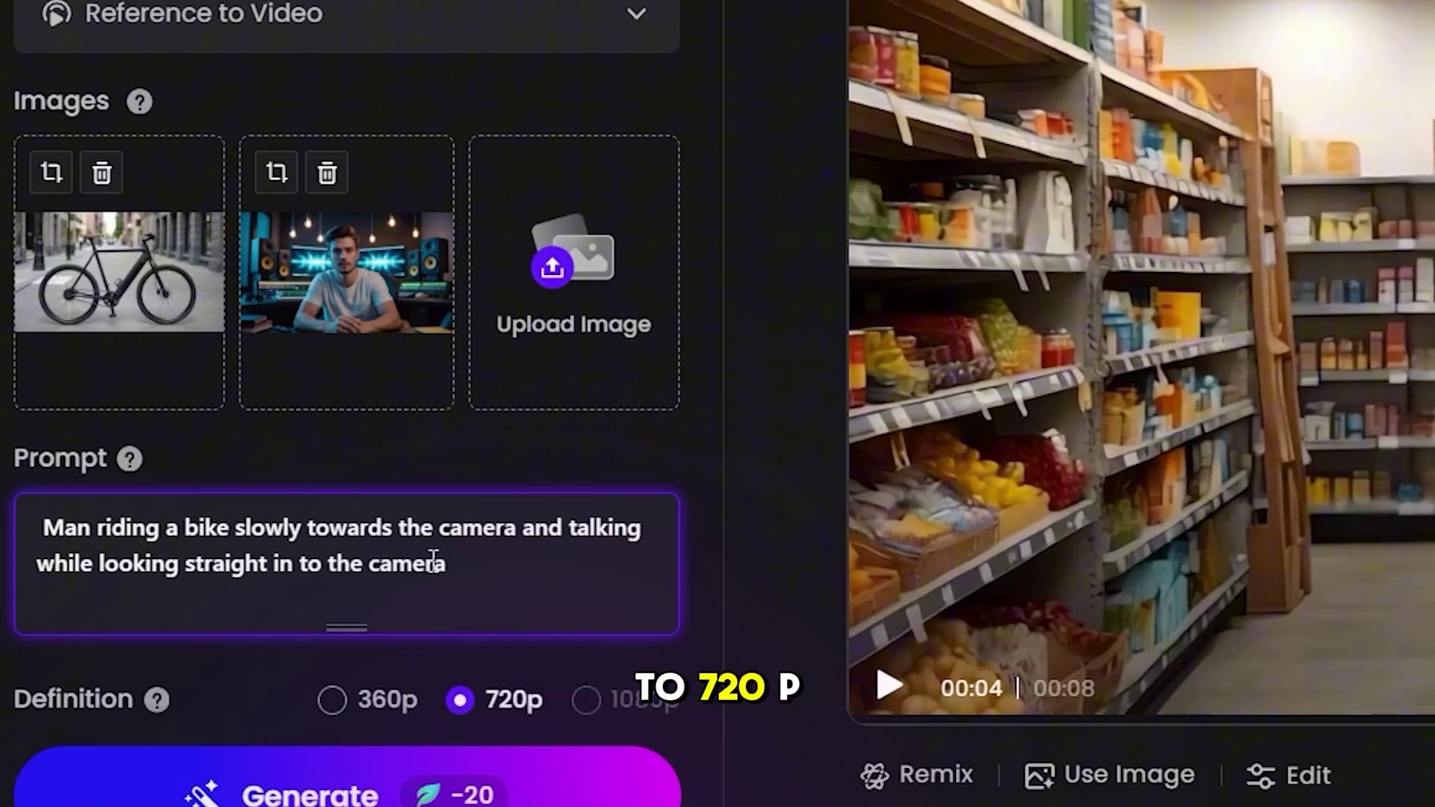
pyautogui.click(403, 785)
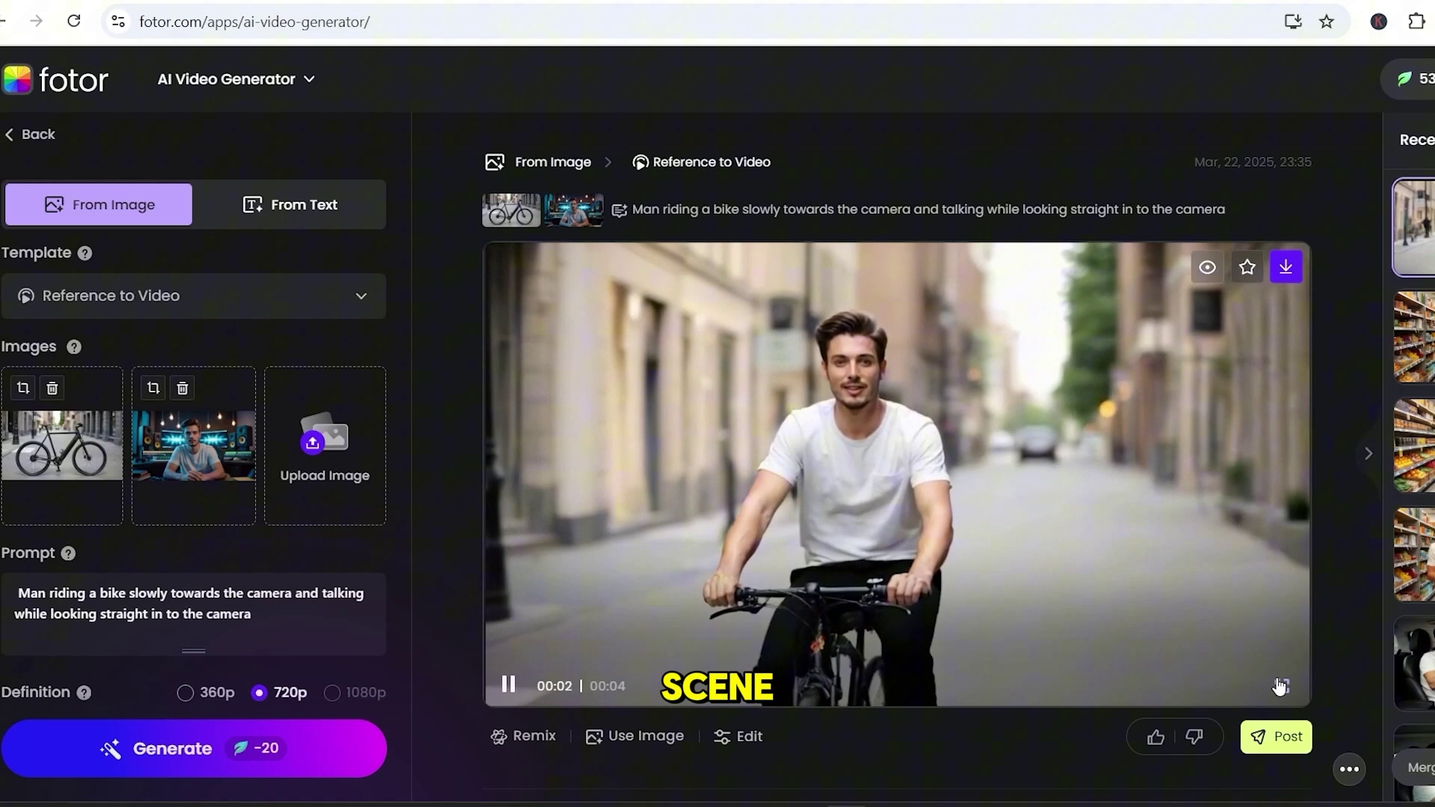
pyautogui.click(1281, 686)
pyautogui.click(1280, 704)
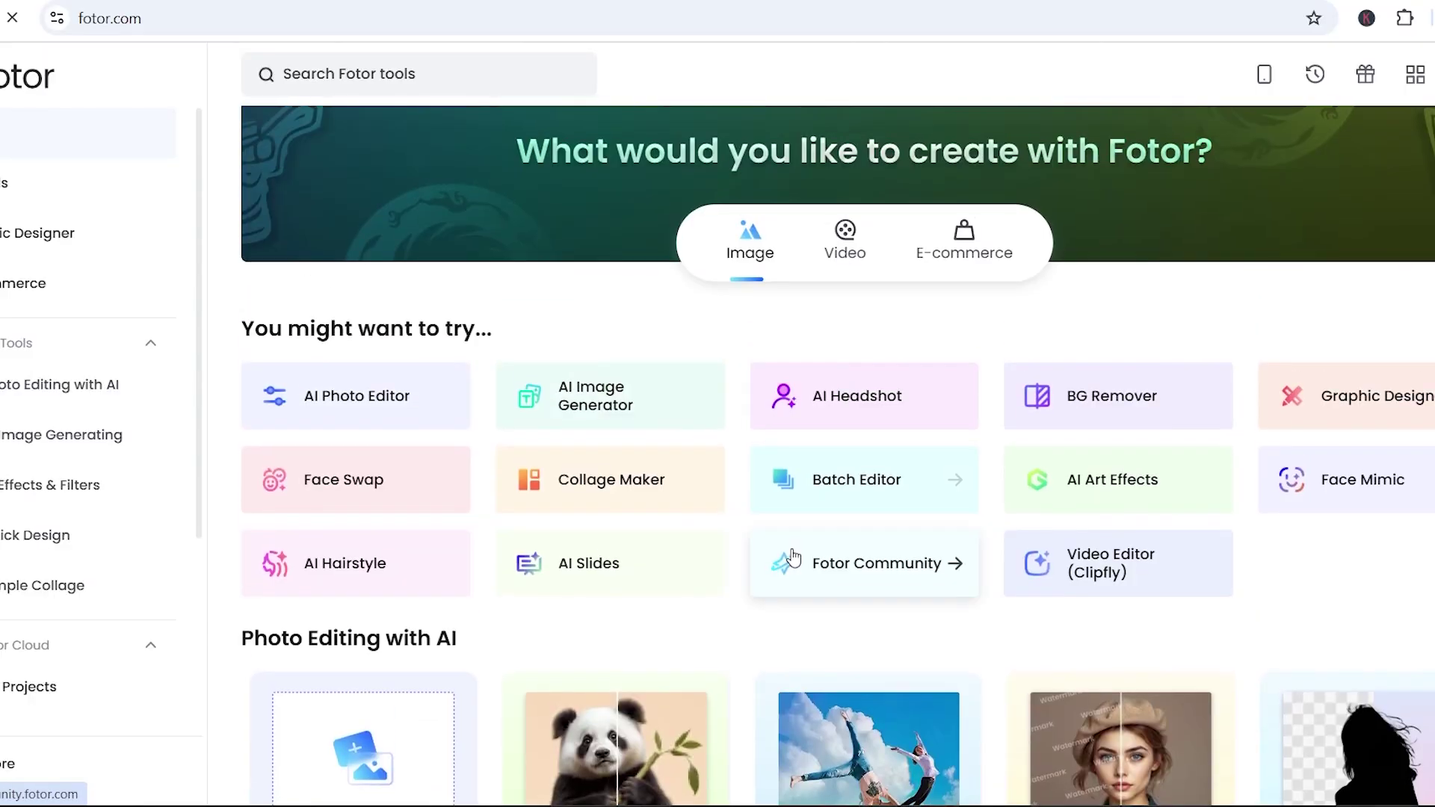
# Load the bike-rider still into the AI Upscaler
pyautogui.scroll(-5, 573, 471)
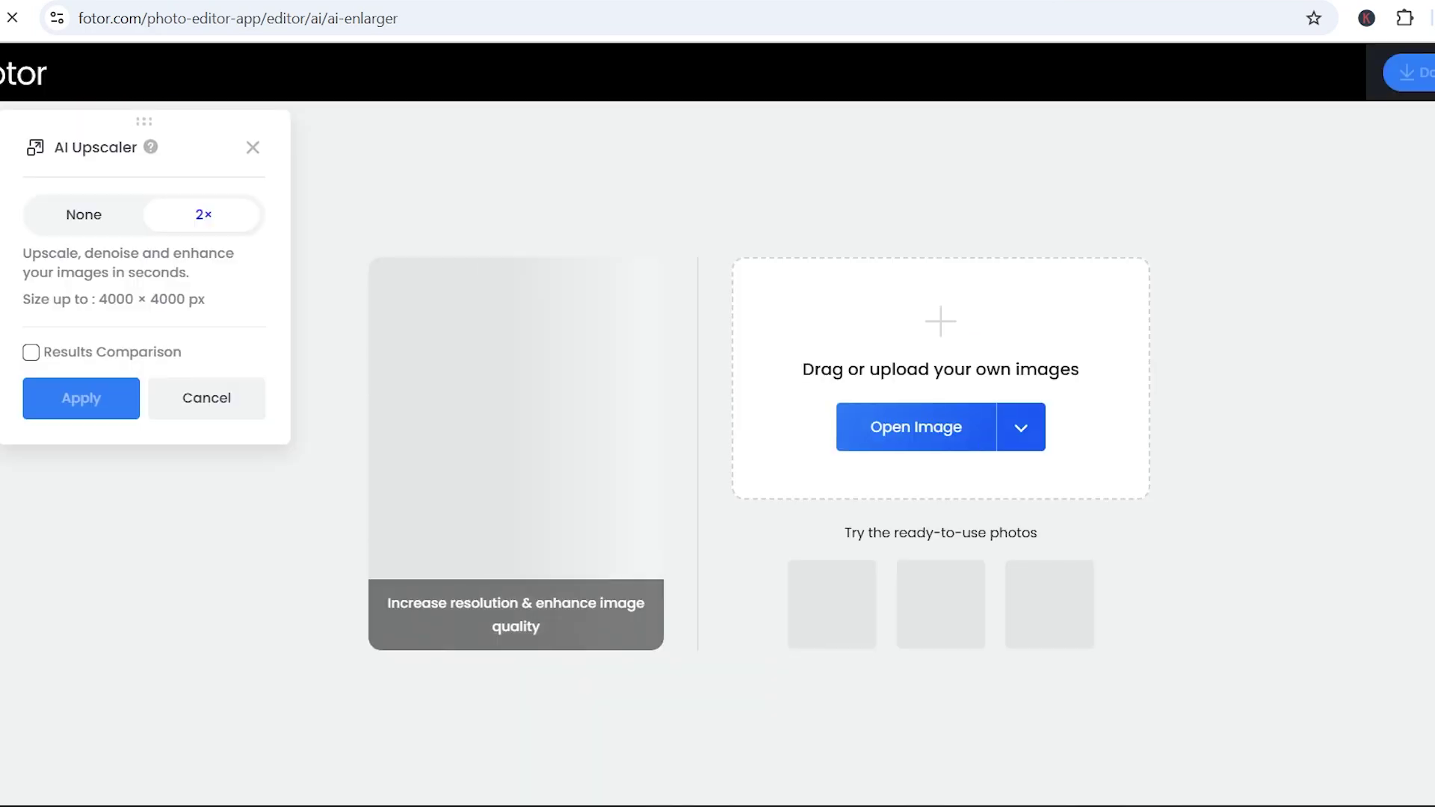
pyautogui.moveTo(449, 598); pyautogui.dragTo(829, 420)
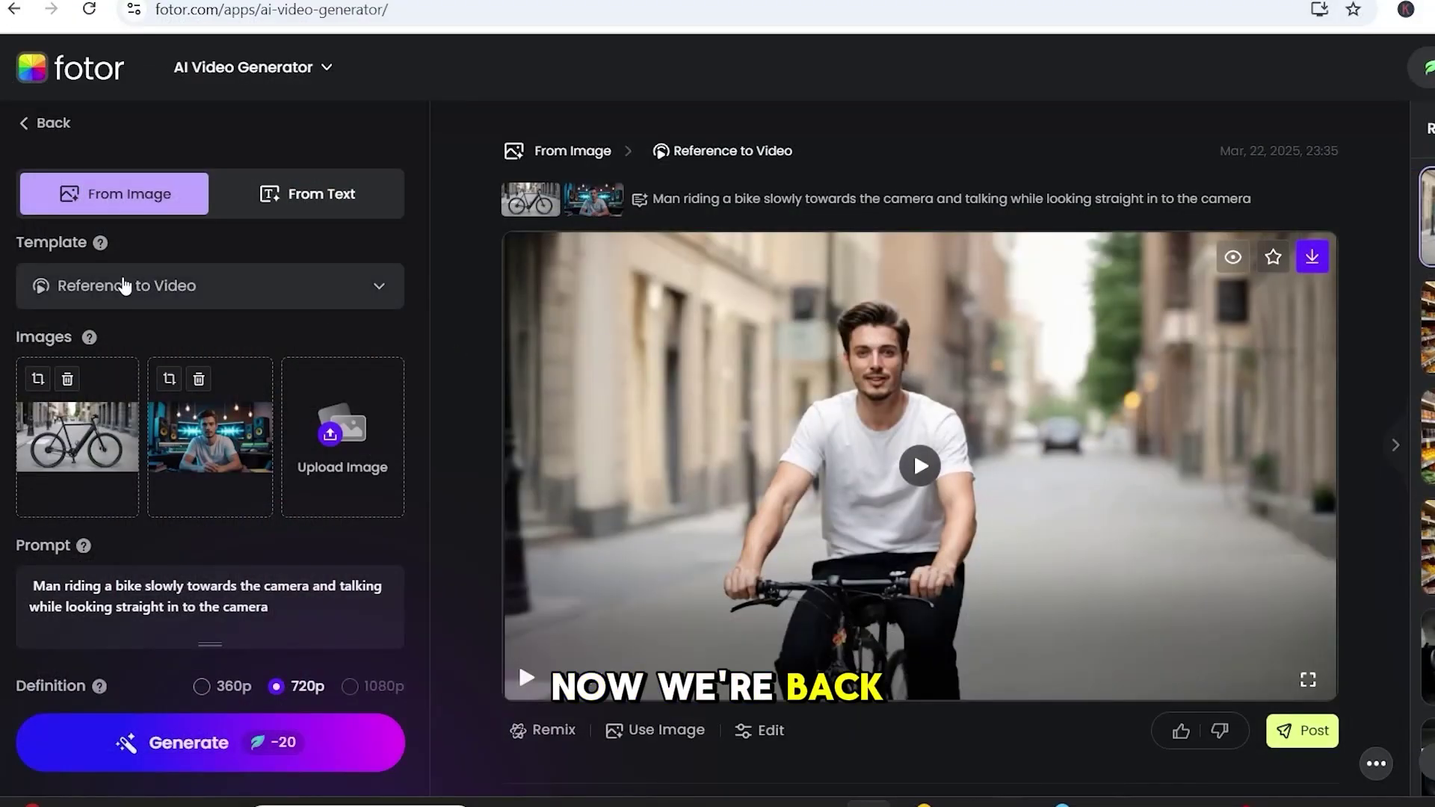
# Switch to the Image to Video template and swap in the upscaled bike-rider image
pyautogui.click(122, 282)
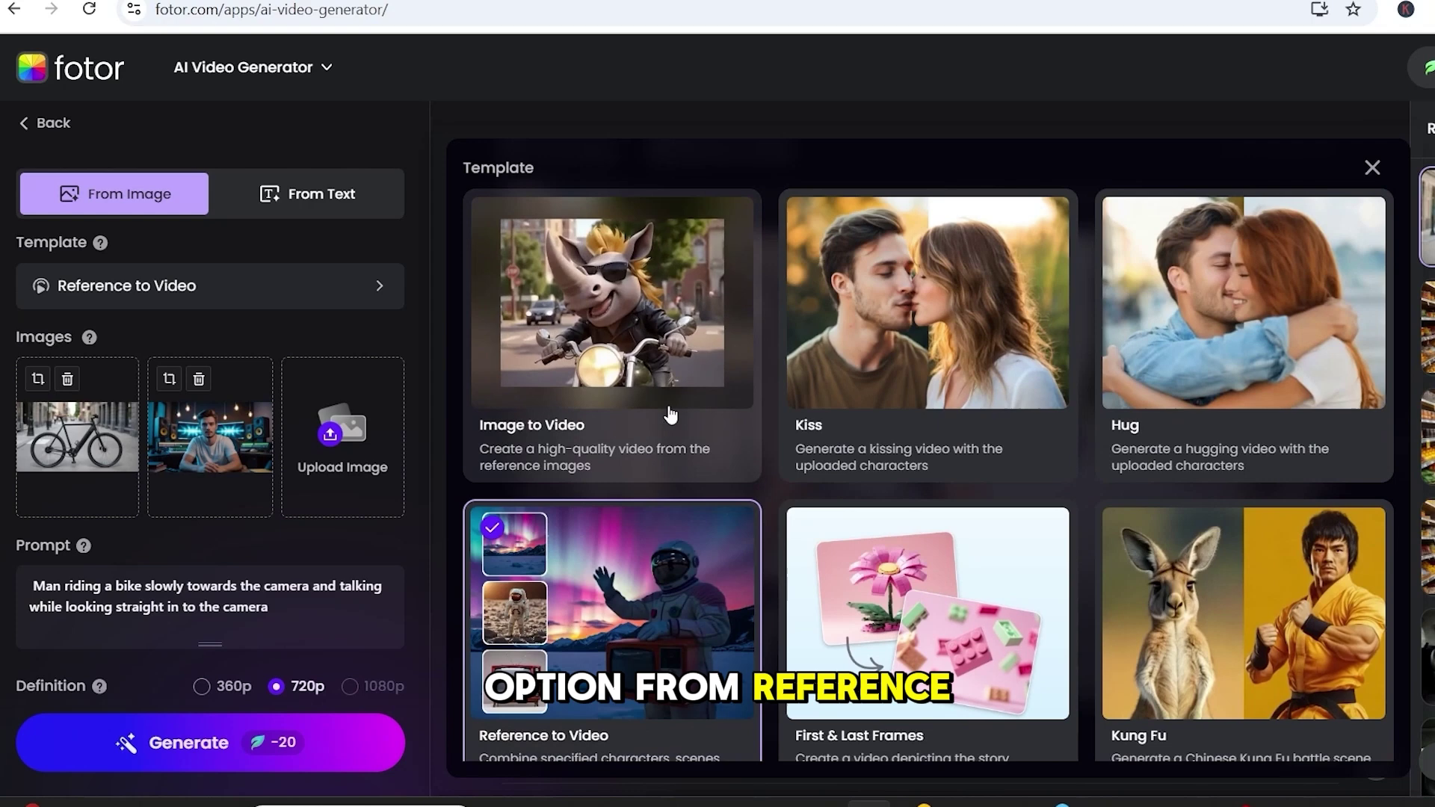
pyautogui.click(673, 409)
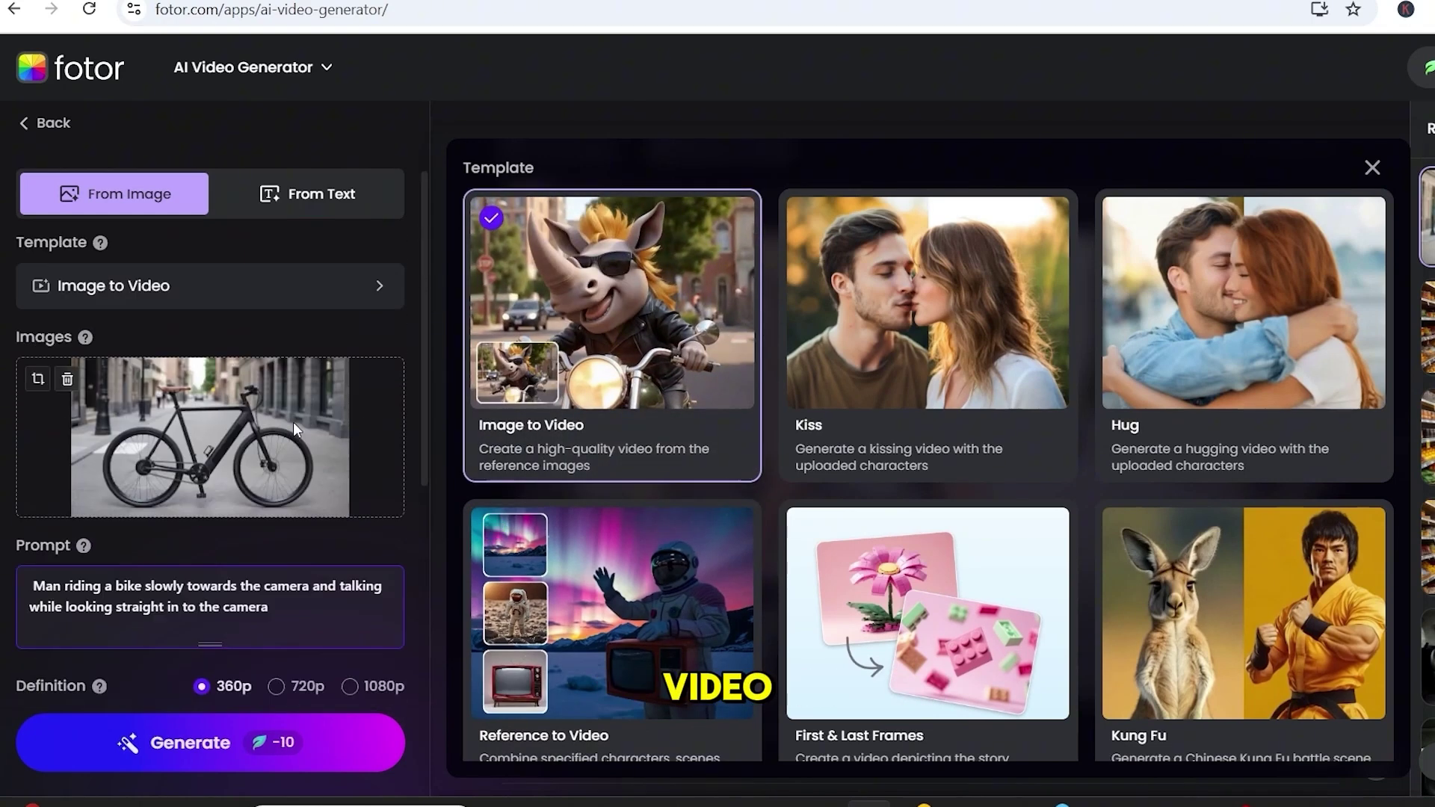
pyautogui.click(70, 383)
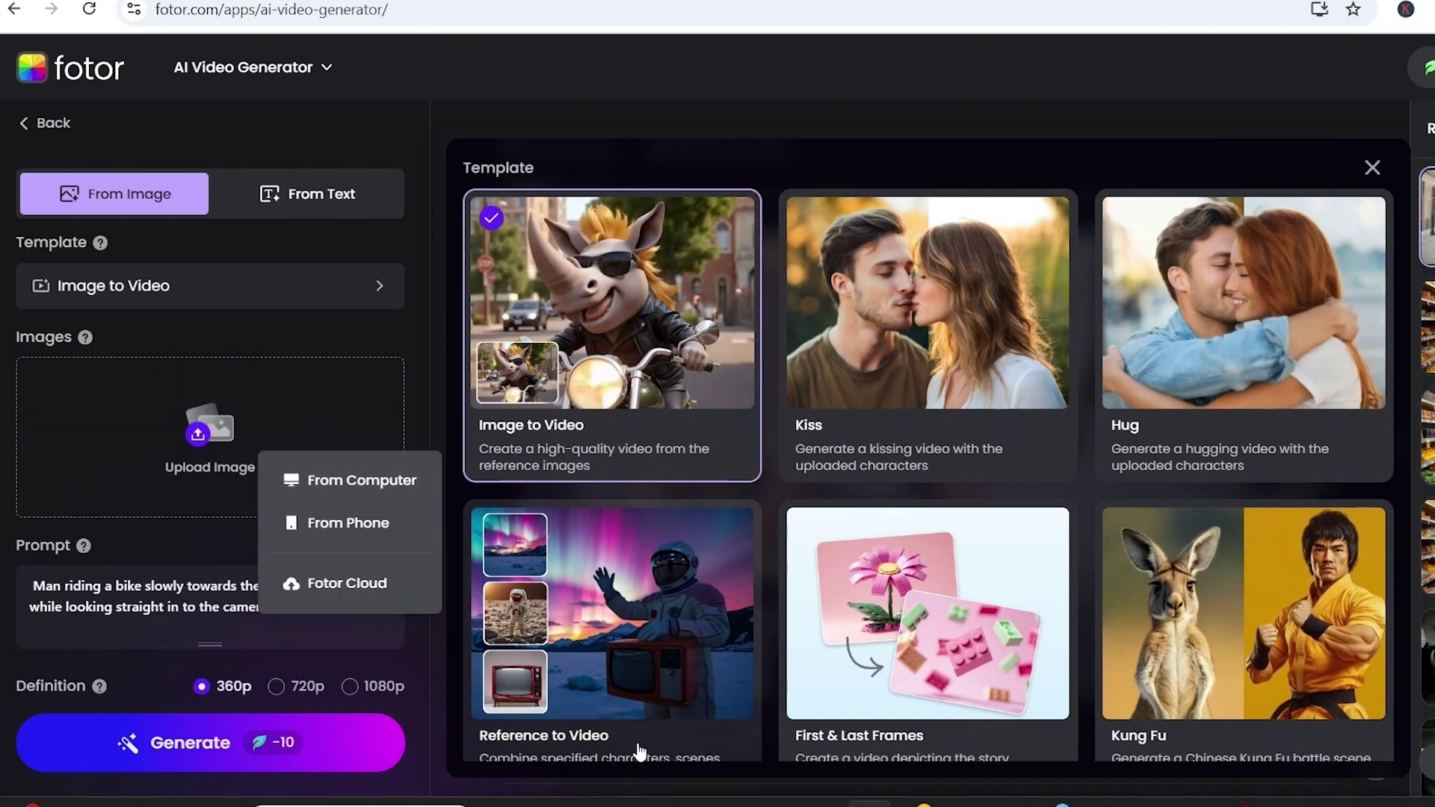
pyautogui.moveTo(870, 796); pyautogui.dragTo(210, 403)
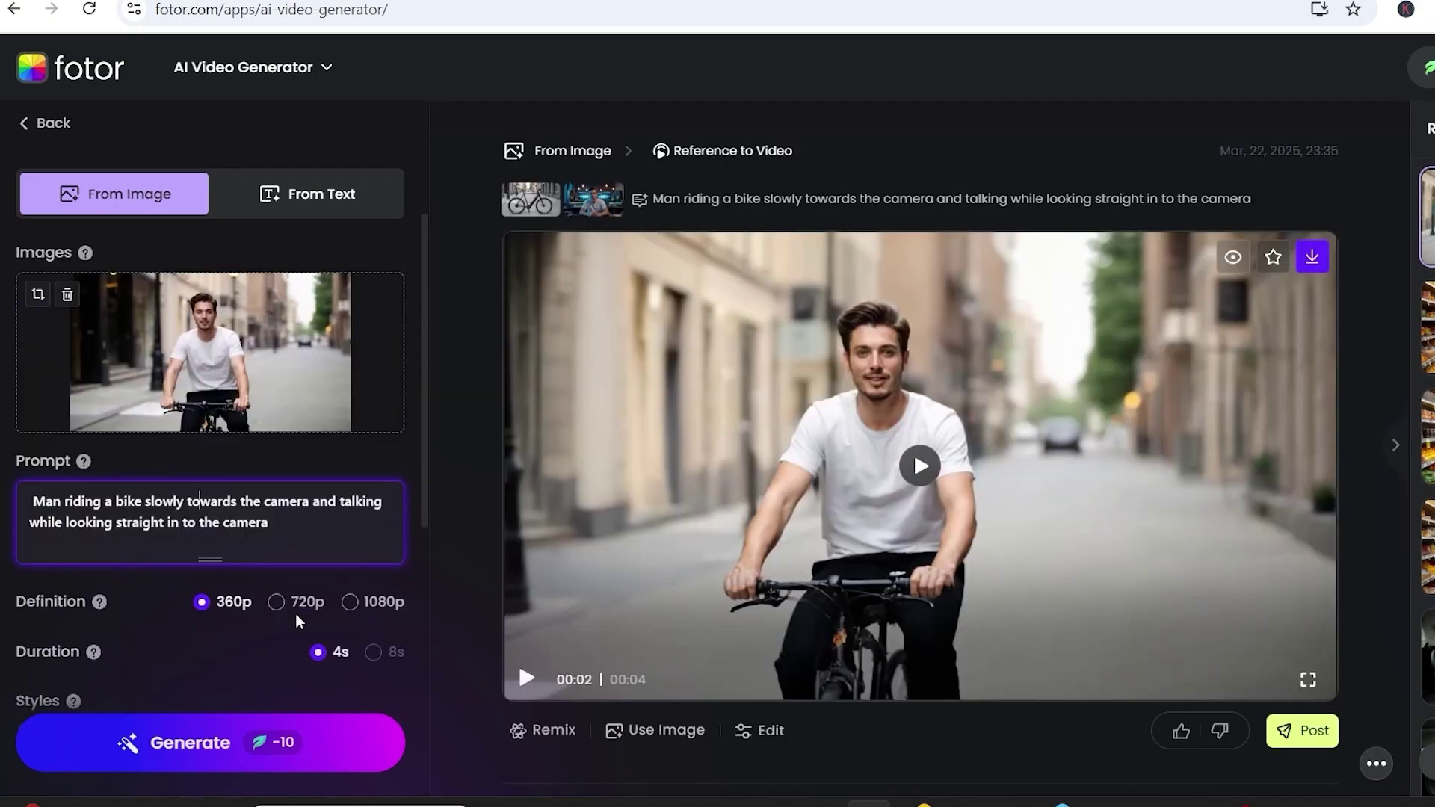
# Set the clip definition to 720p and duration to 8 seconds
pyautogui.scroll(-2, 298, 622)
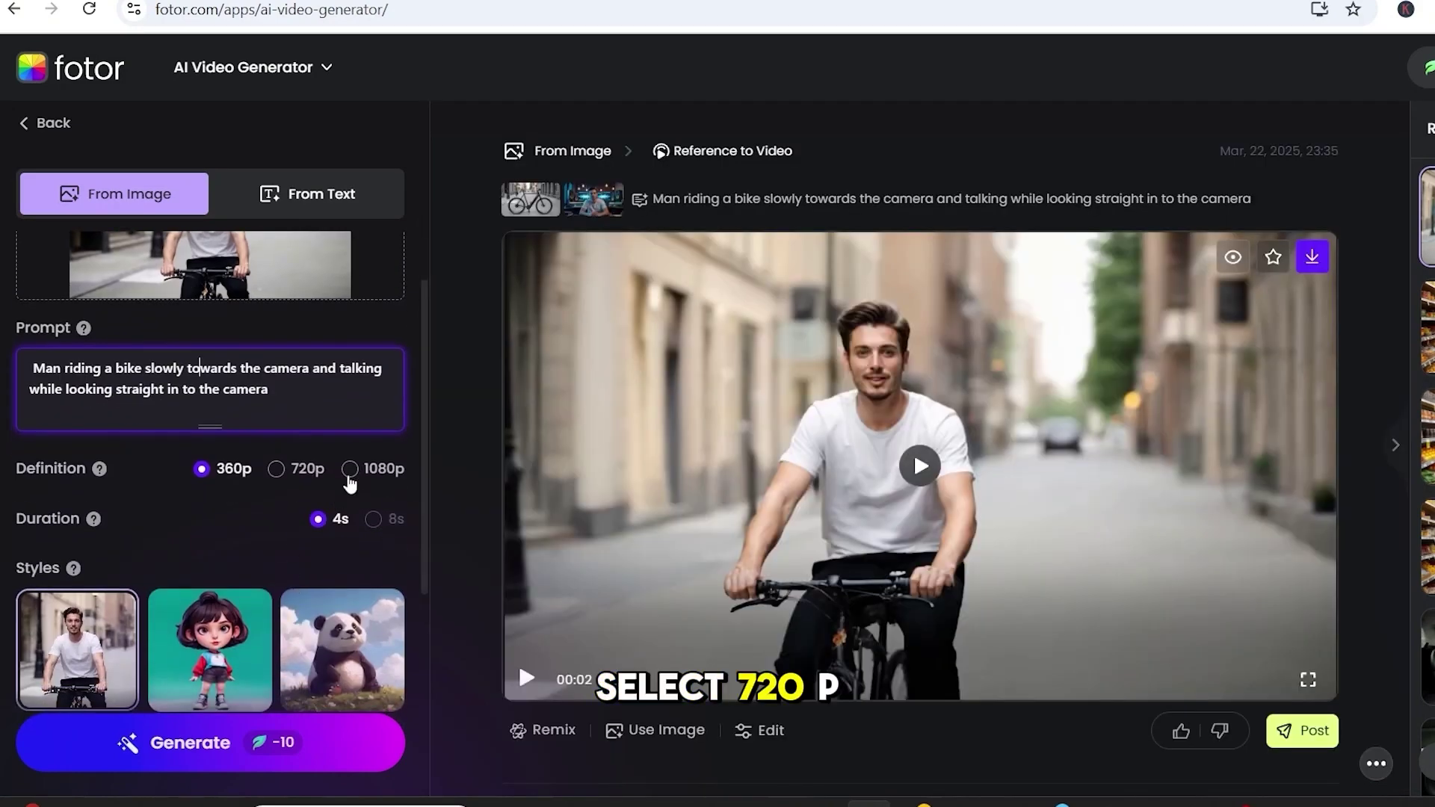
pyautogui.click(278, 471)
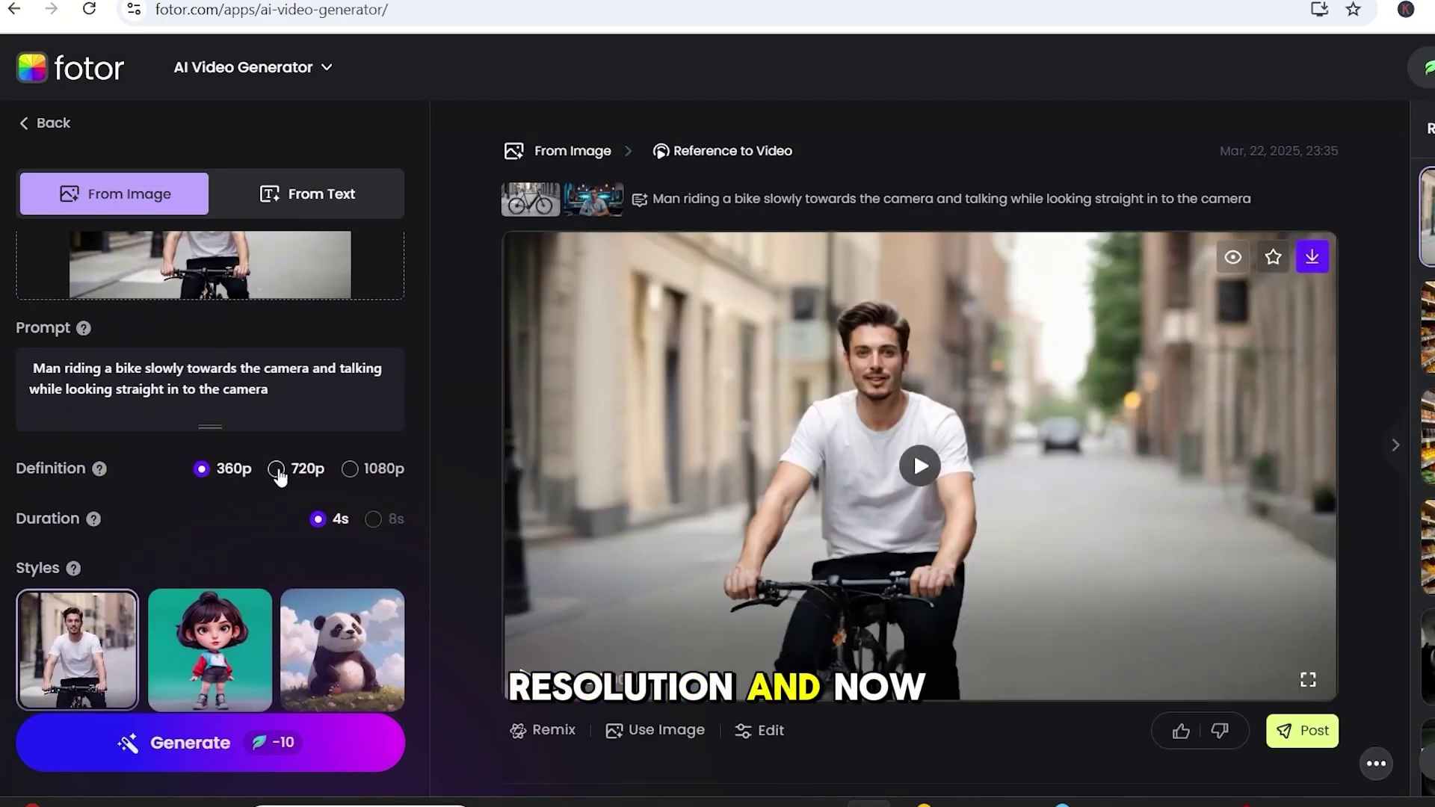
pyautogui.click(372, 518)
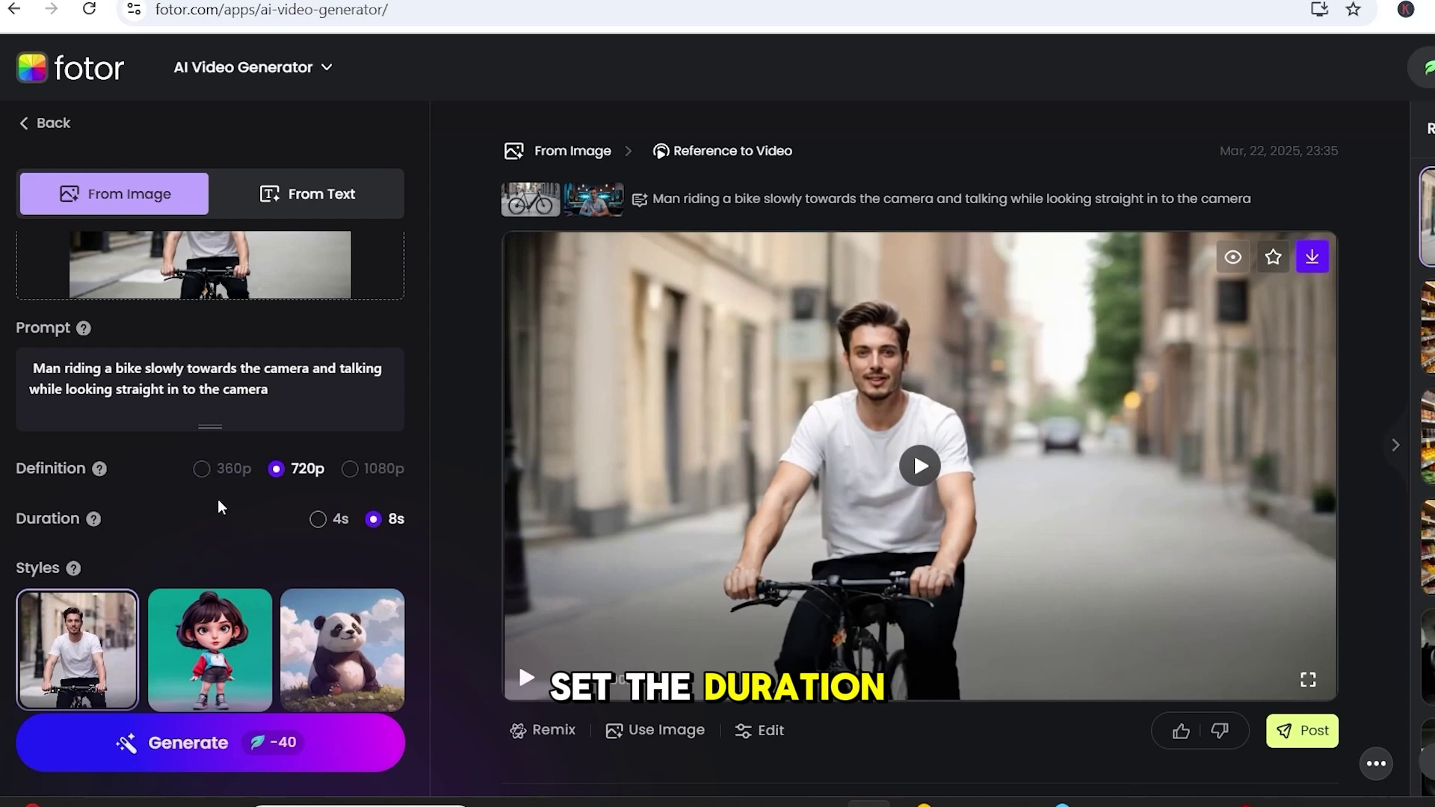
pyautogui.scroll(-2, 394, 519)
pyautogui.scroll(-1, 396, 523)
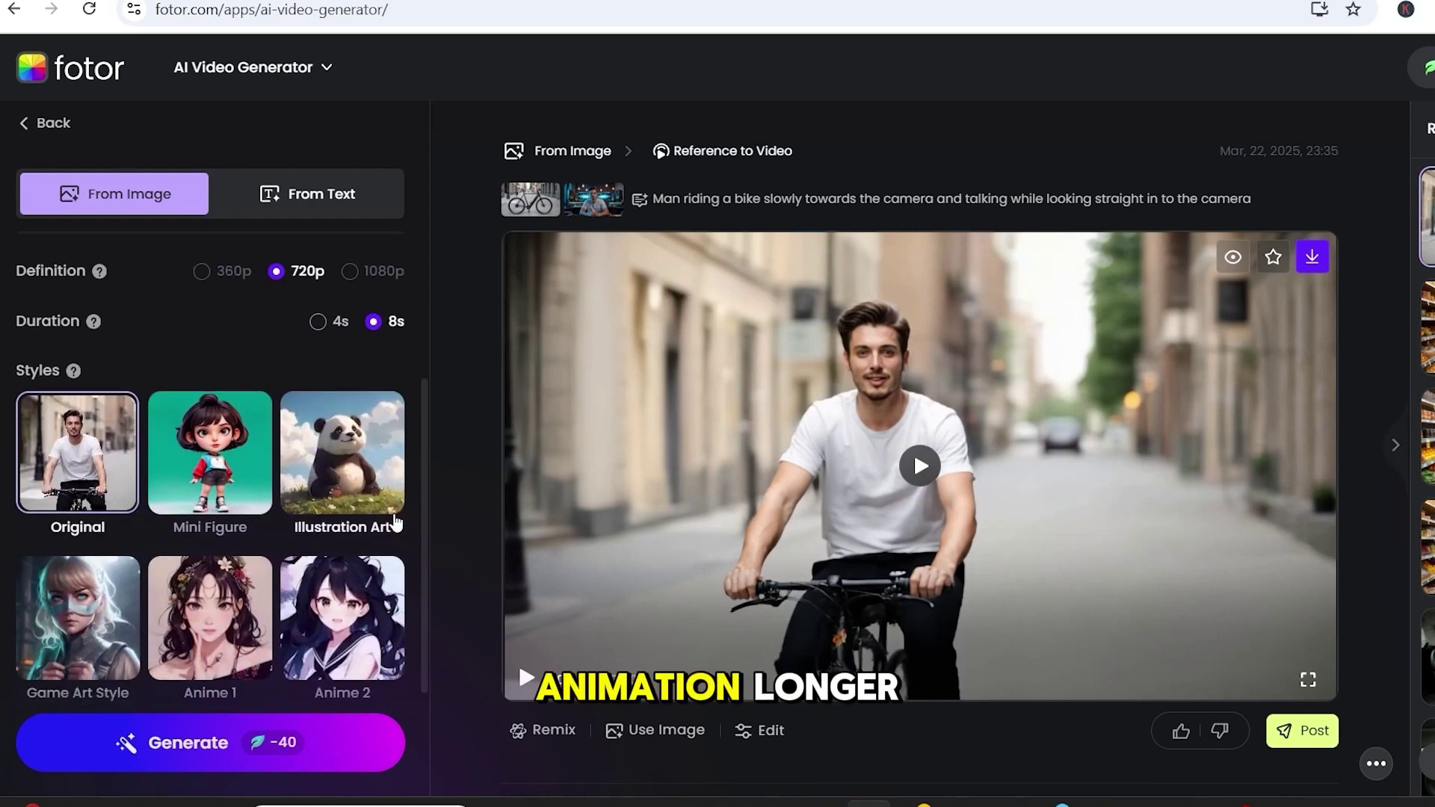
pyautogui.scroll(3, 394, 519)
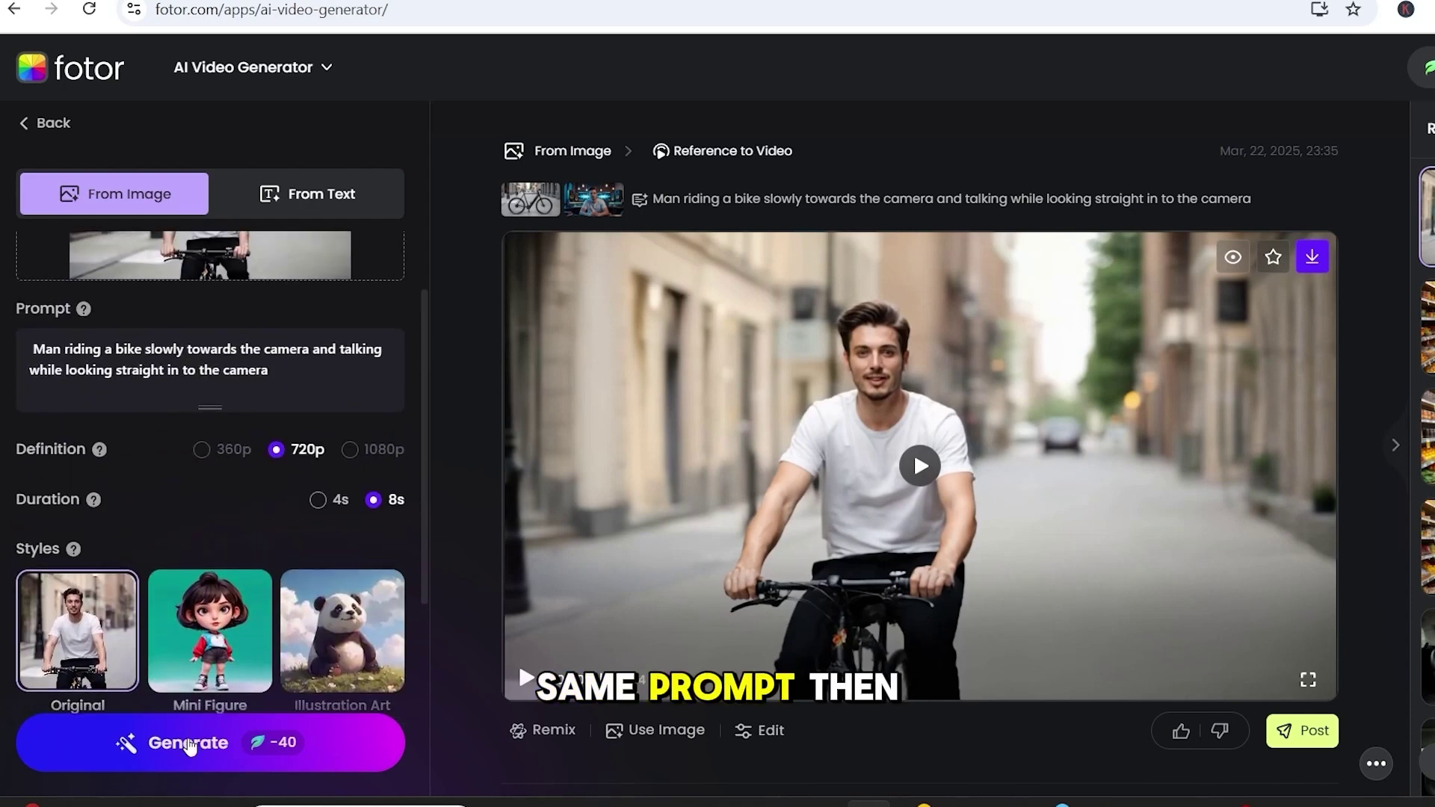
# Generate the Image to Video bike clip and download it as an MP4
pyautogui.click(200, 741)
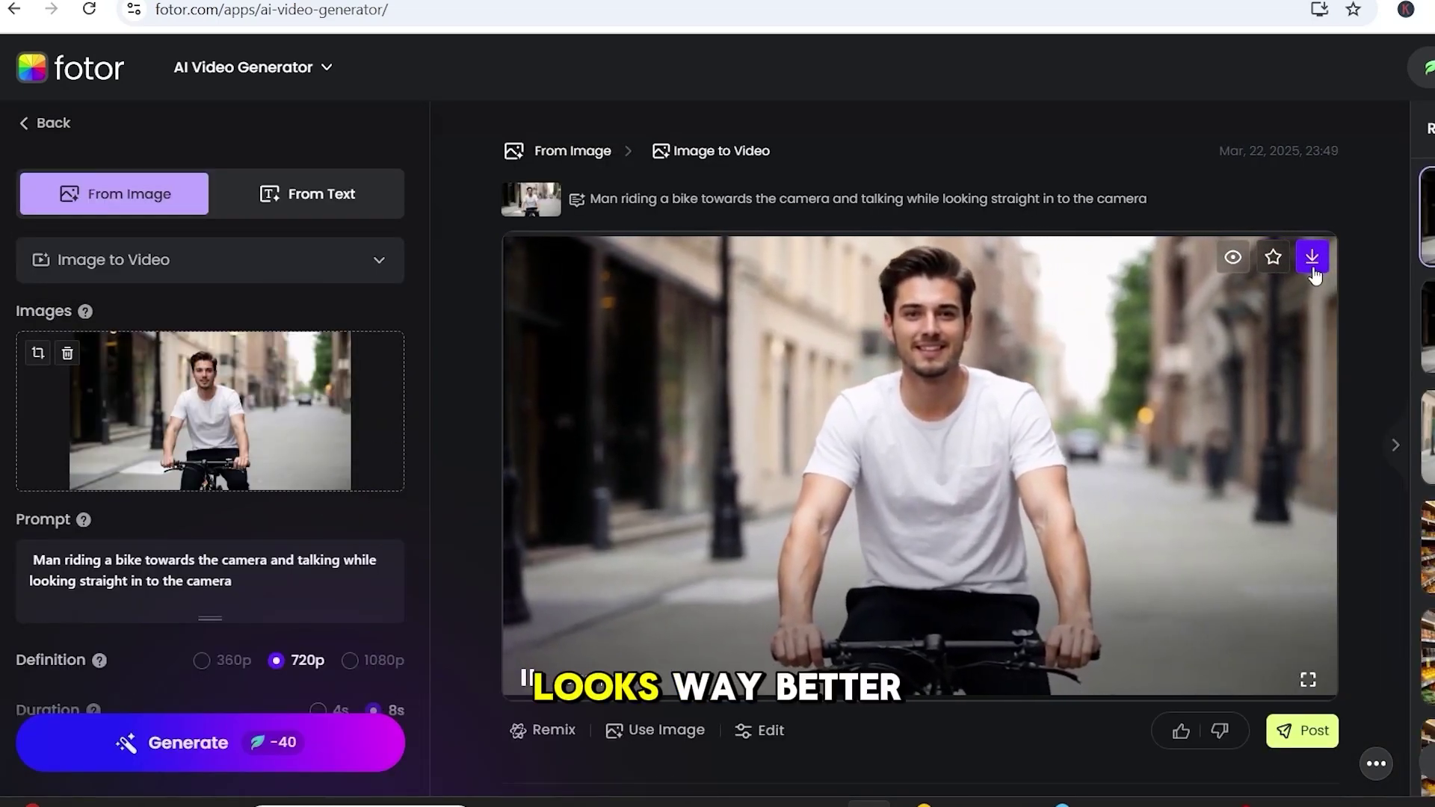
pyautogui.click(1315, 261)
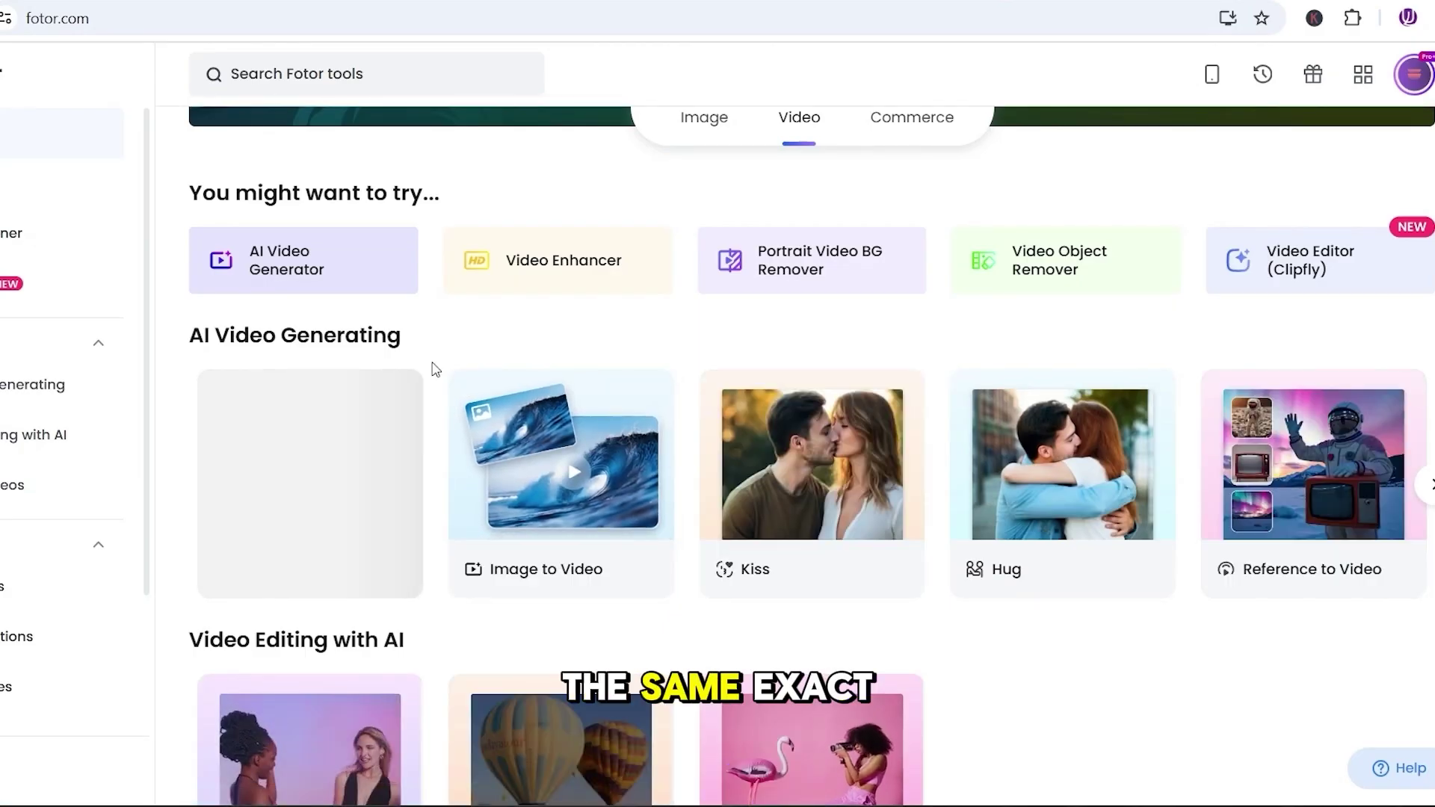
# Open the Reference to Video card under AI Video Generating
pyautogui.scroll(-2, 419, 462)
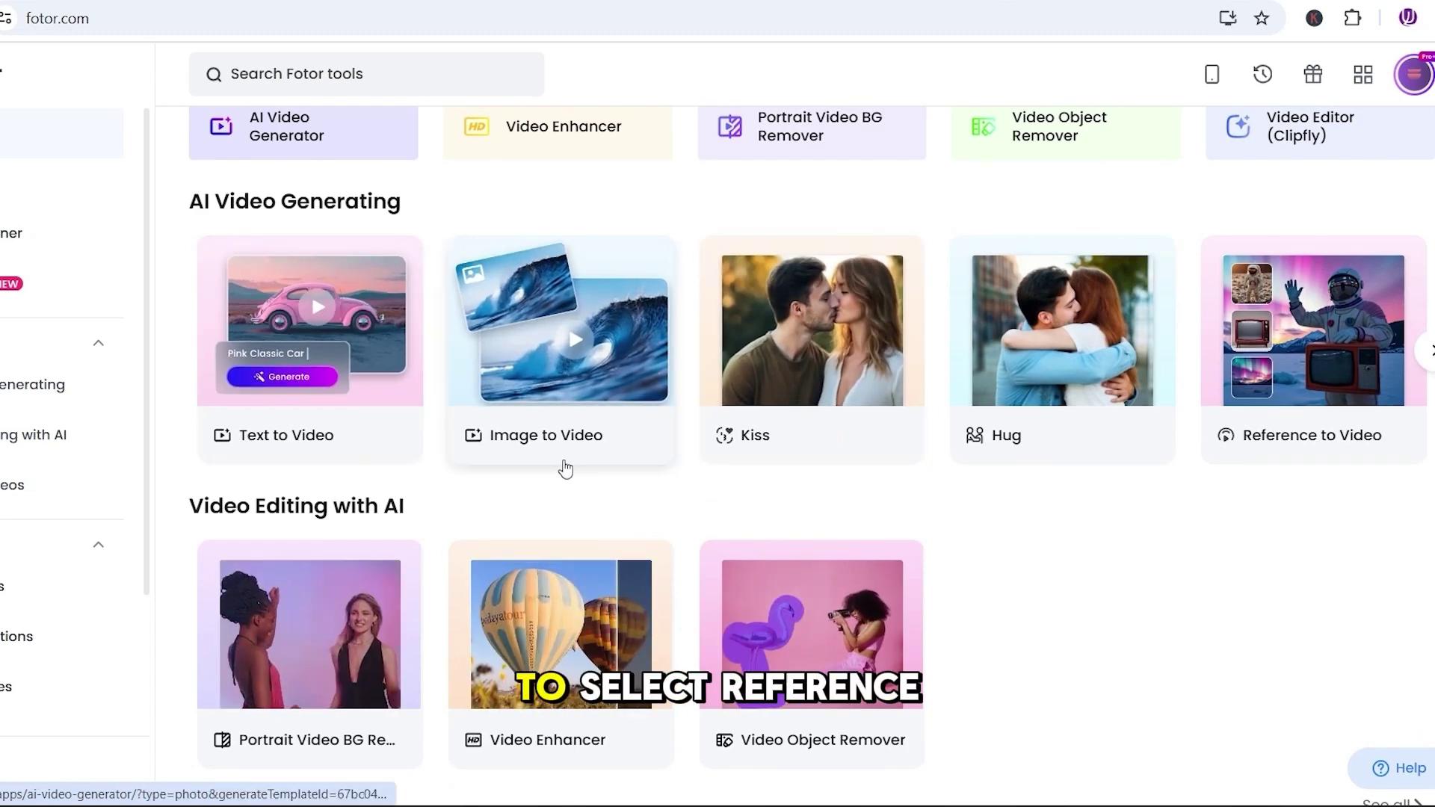
pyautogui.click(1249, 426)
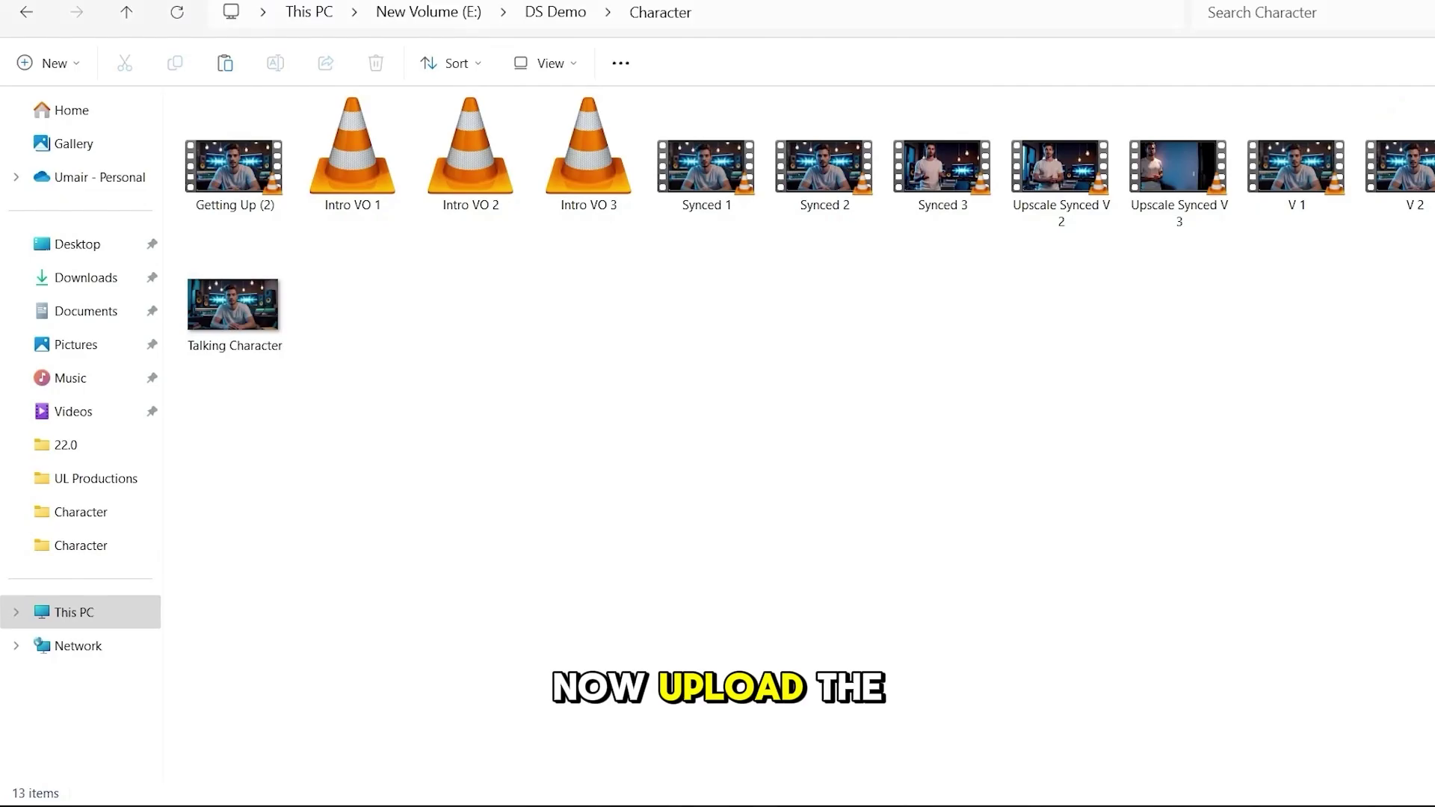
# Add the Talking Character and café images as references and type the prompt about gentle hand movements
pyautogui.moveTo(234, 299); pyautogui.dragTo(847, 573)
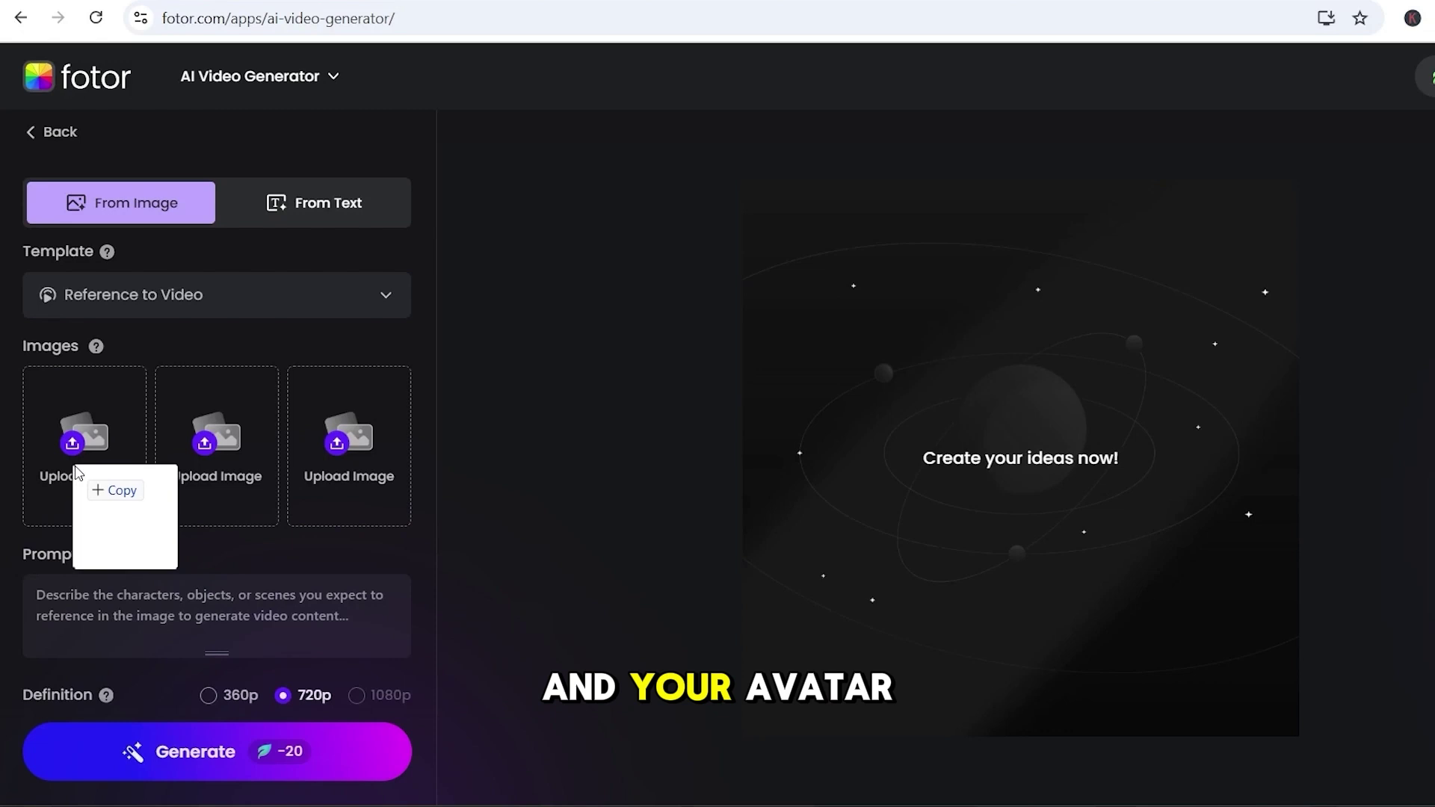
pyautogui.moveTo(86, 480); pyautogui.dragTo(84, 456)
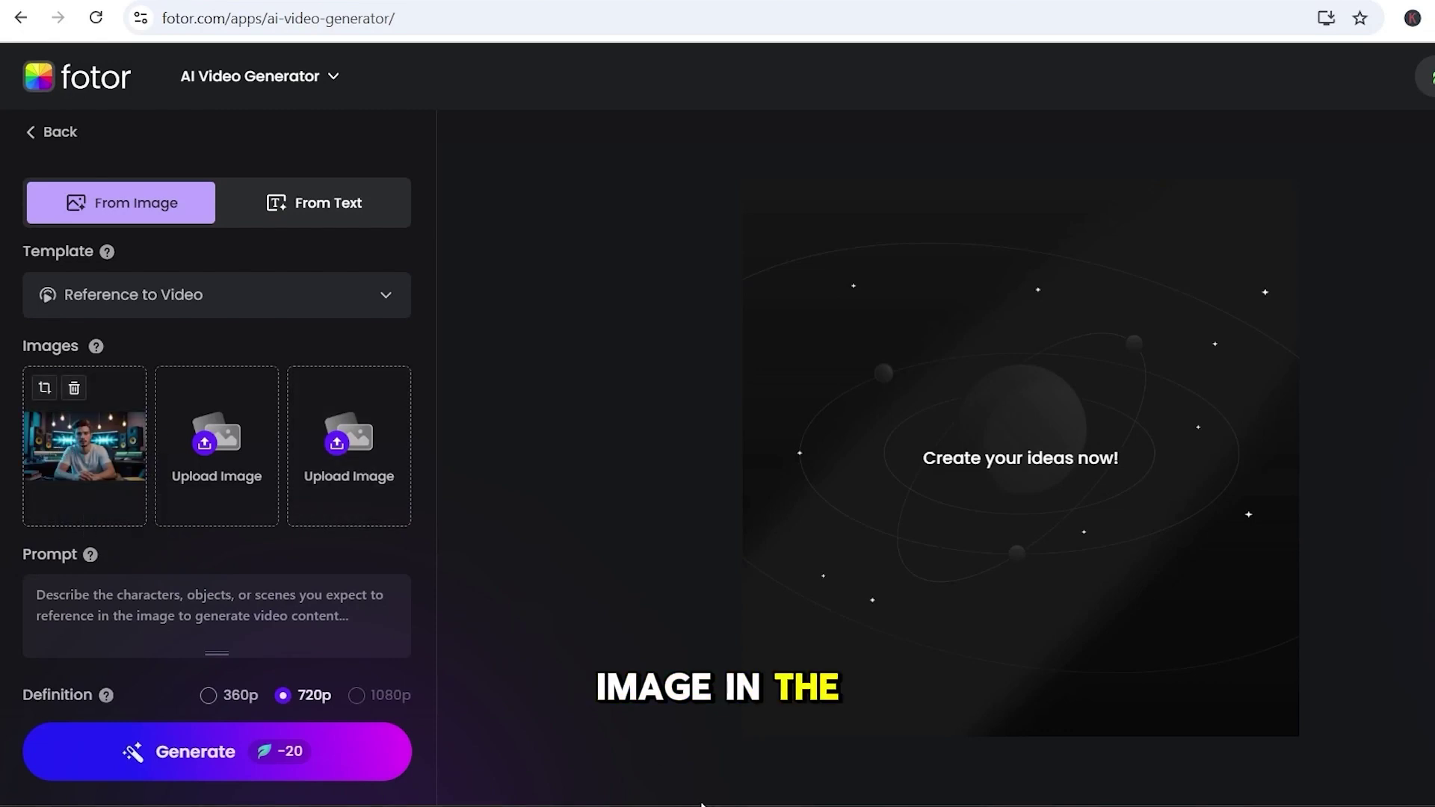
pyautogui.moveTo(872, 742); pyautogui.dragTo(215, 460)
pyautogui.click(208, 596)
pyautogui.write('St')
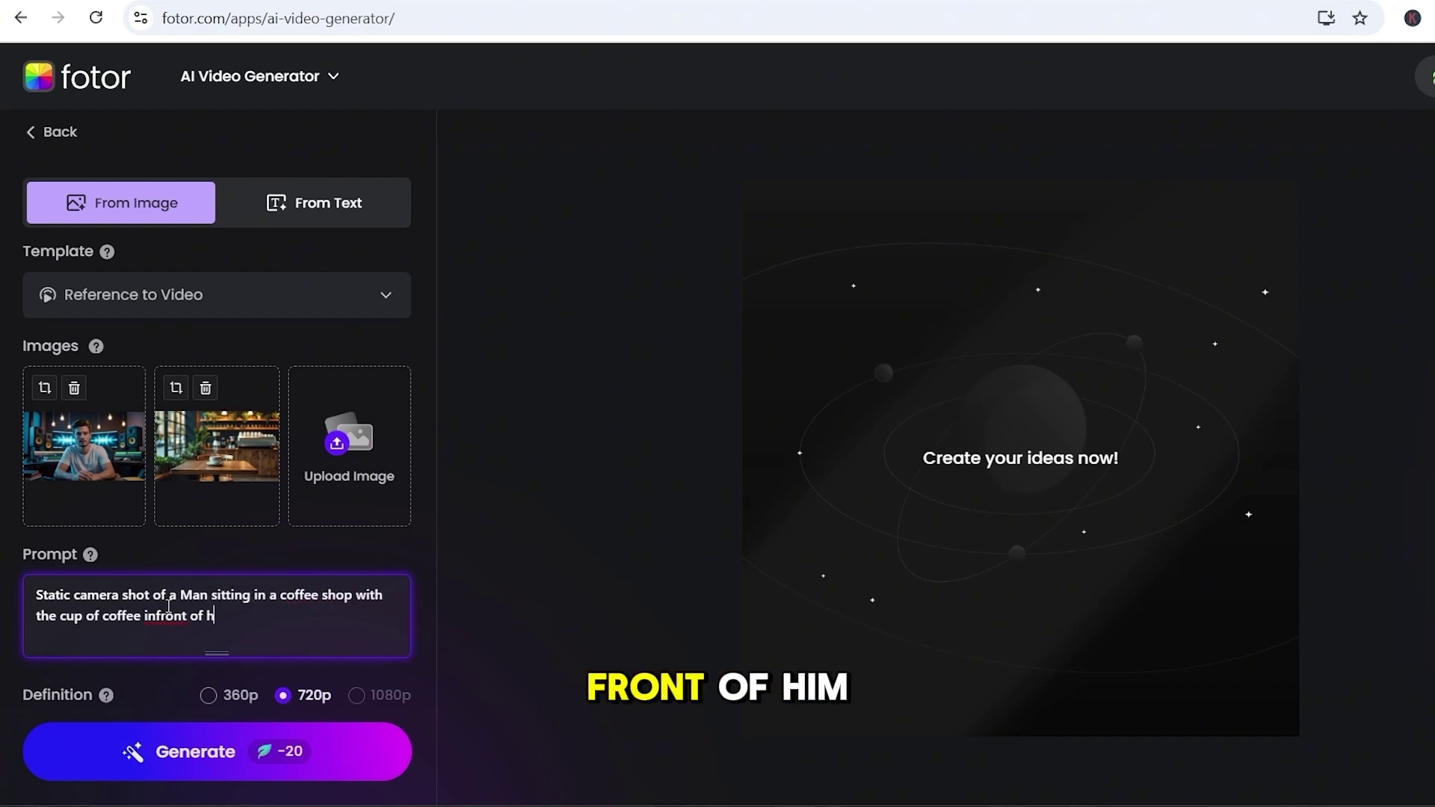
pyautogui.write('Man is looking stra')
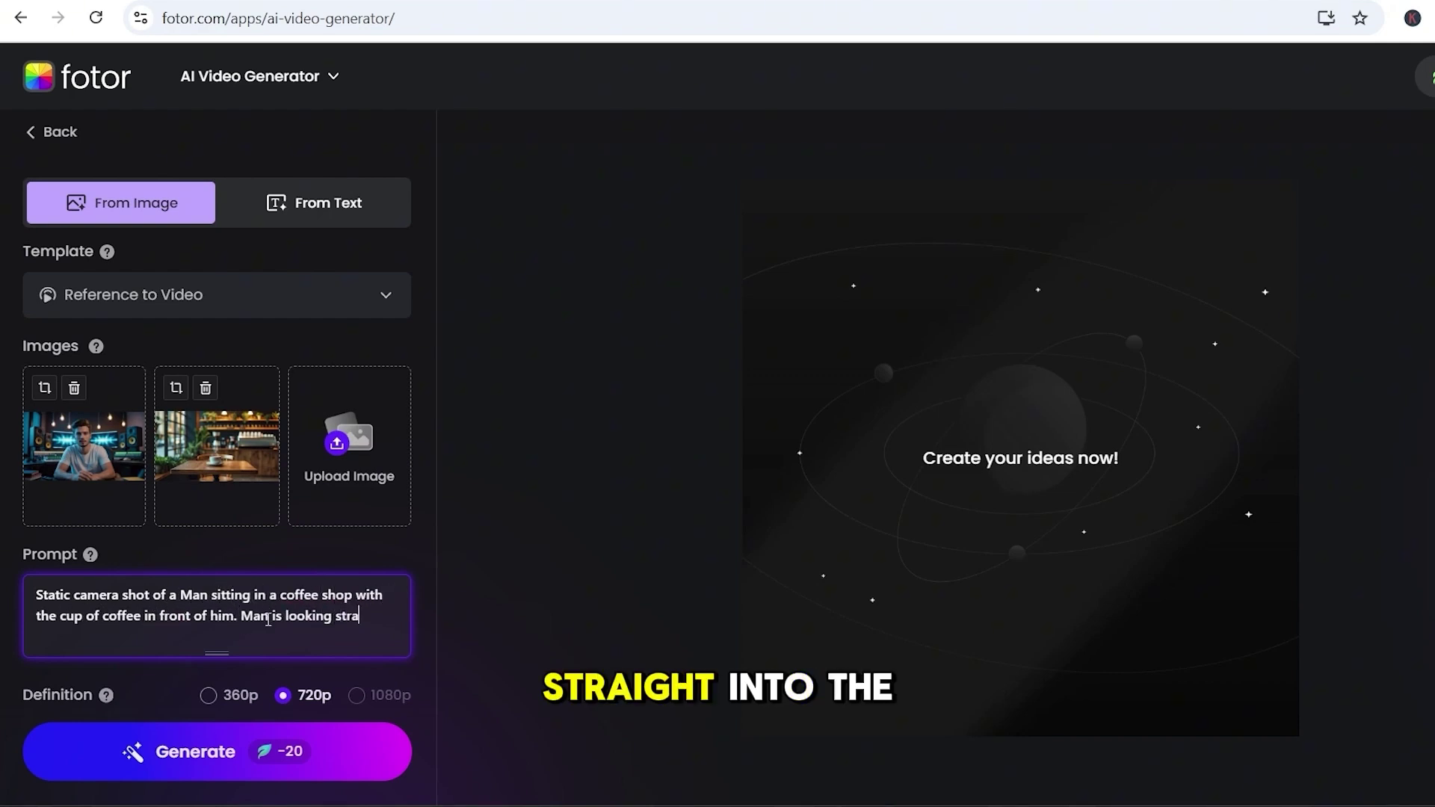
pyautogui.write('ight in to the canera and t')
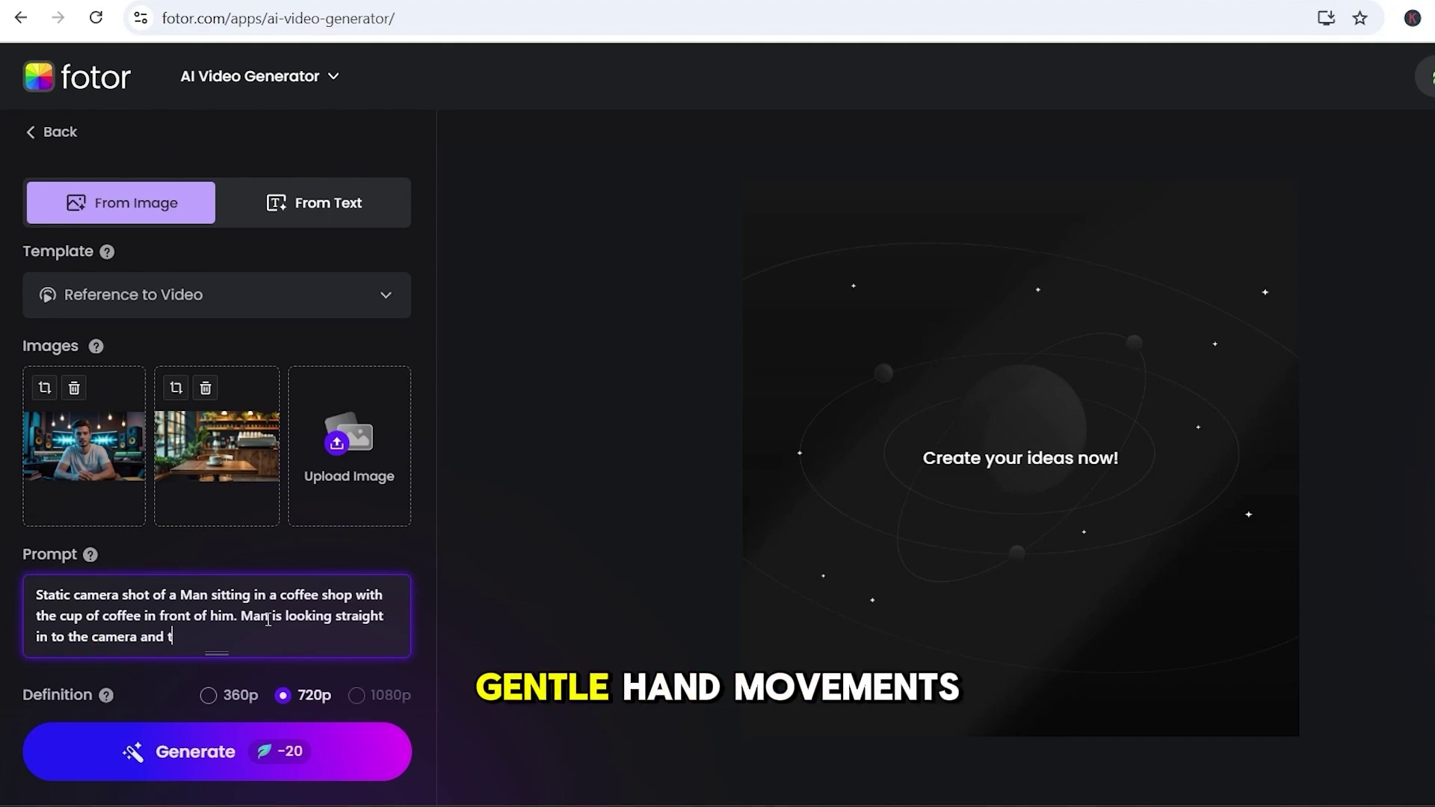
pyautogui.write('alking with gentle hand movements.')
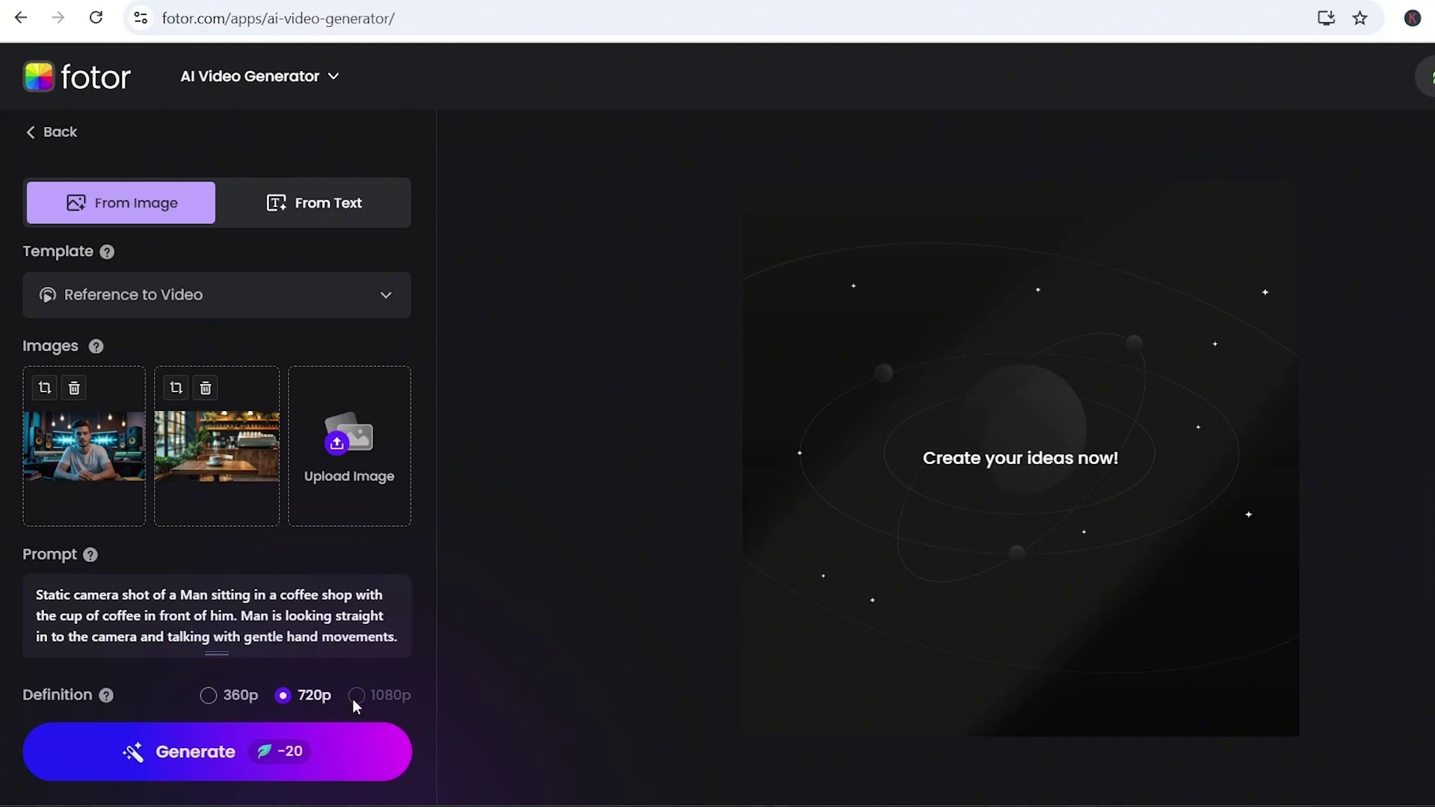
# Generate the coffee-shop clip and open its video options menu
pyautogui.click(232, 751)
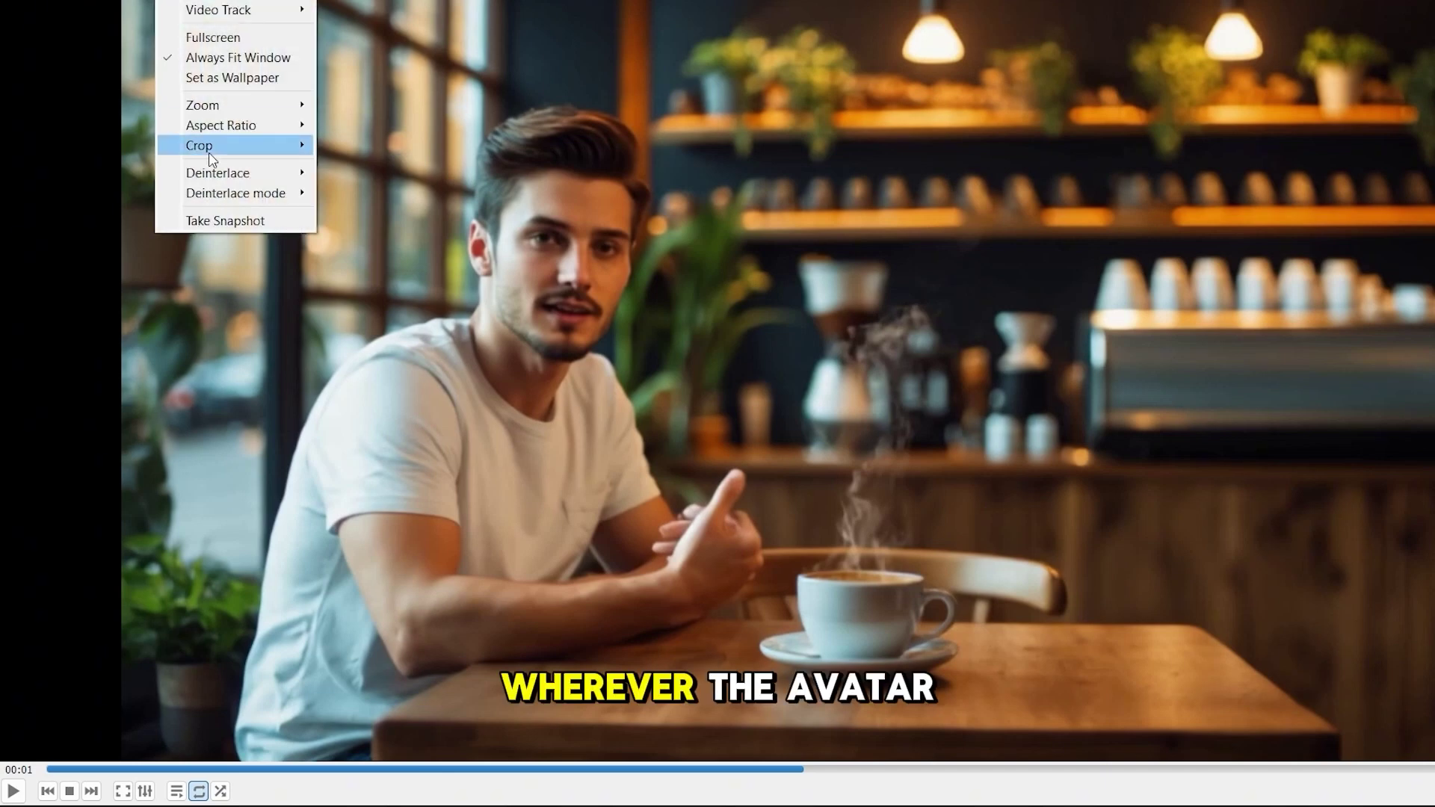
pyautogui.click(222, 228)
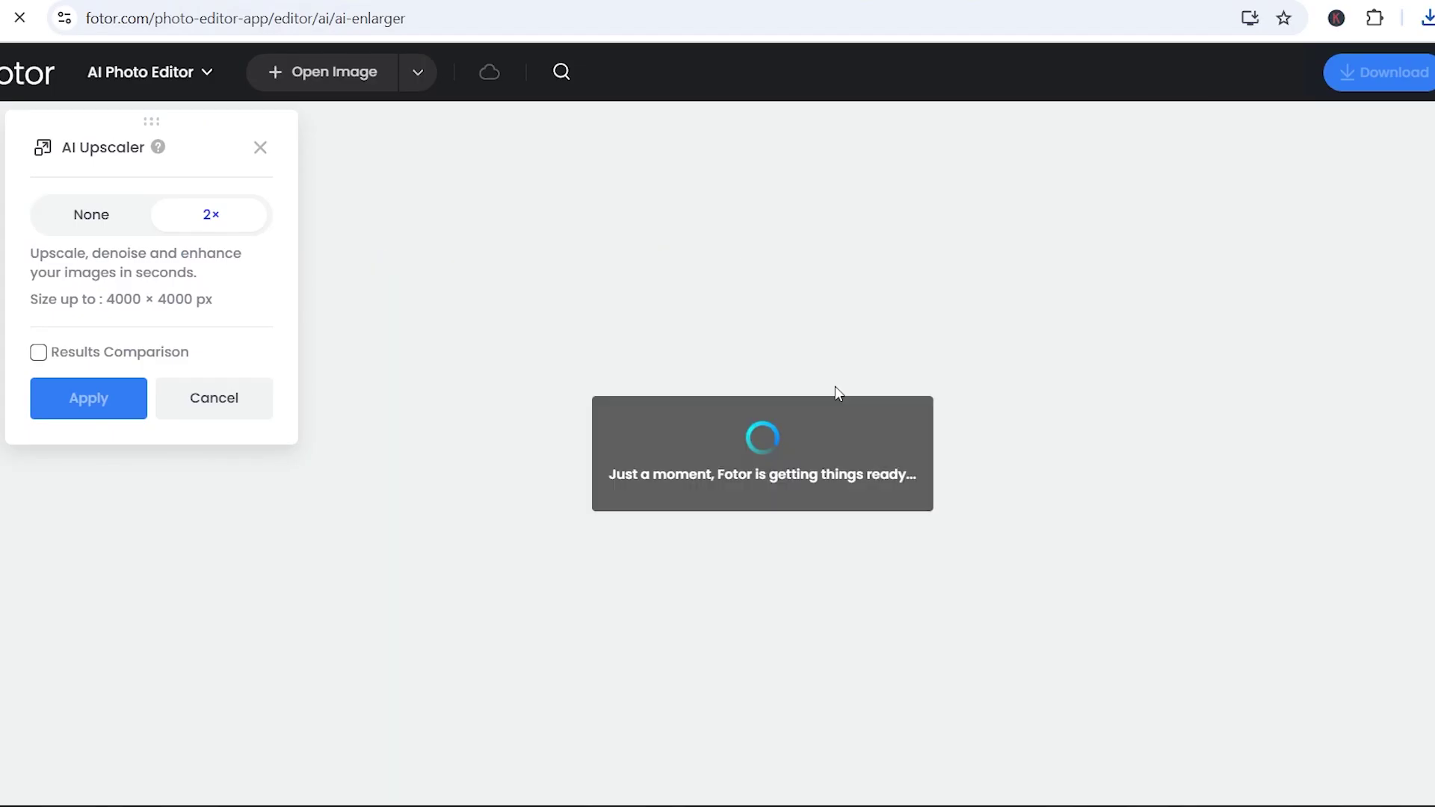
# Apply the 2× upscale to the café still and download the 2560×1440 result
pyautogui.click(69, 420)
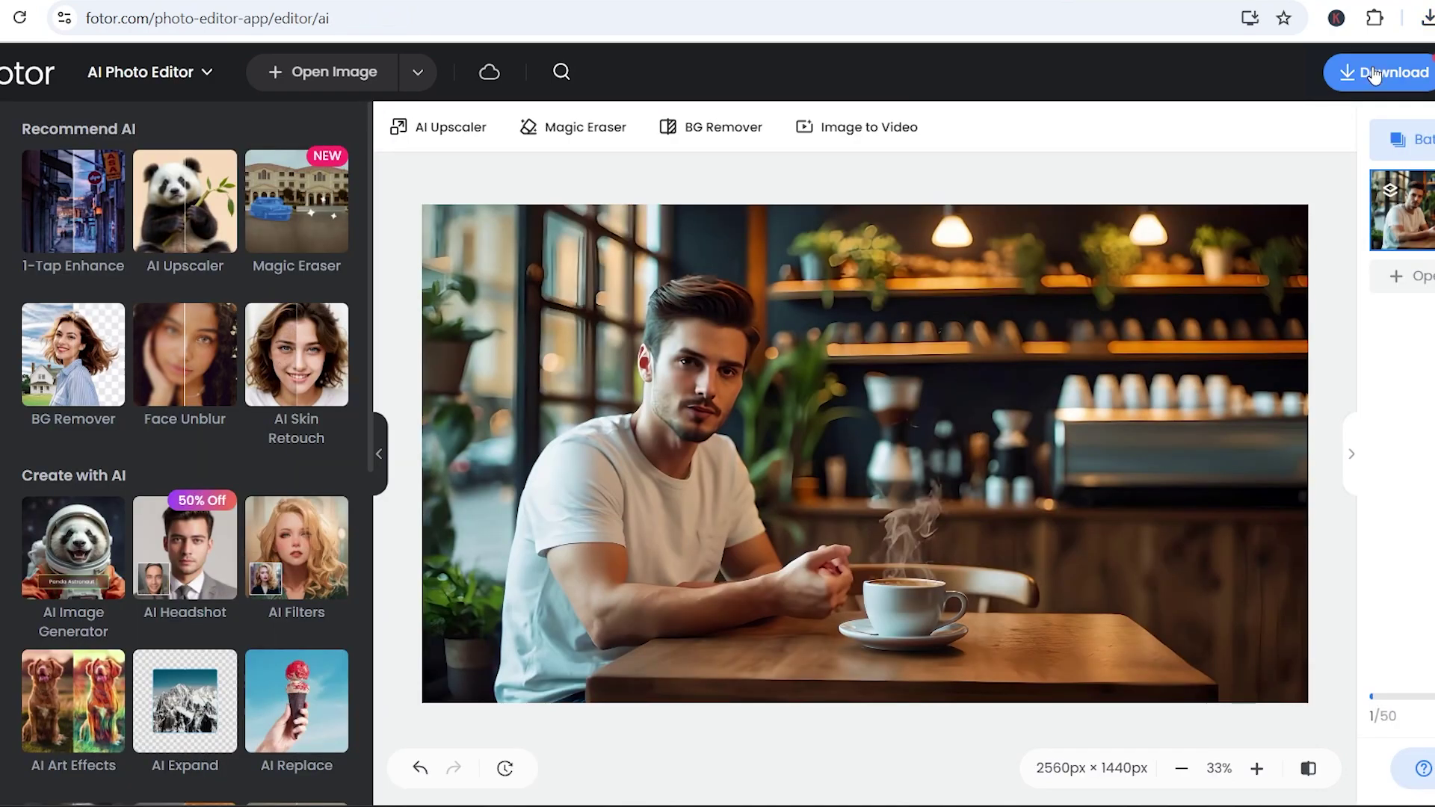
pyautogui.click(1373, 74)
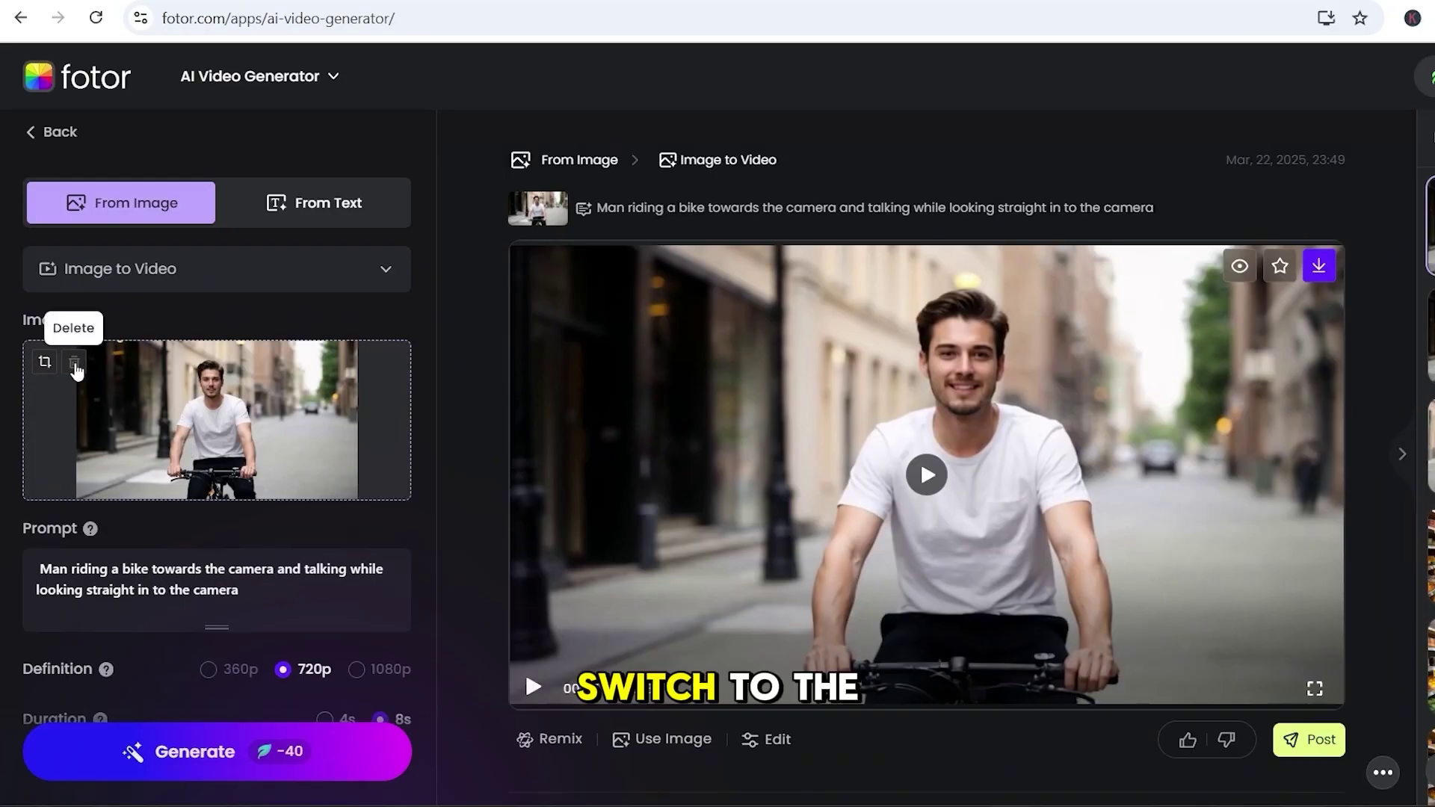
# Replace the bike image with the upscaled café still, generate the 8s clip and download it
pyautogui.click(74, 364)
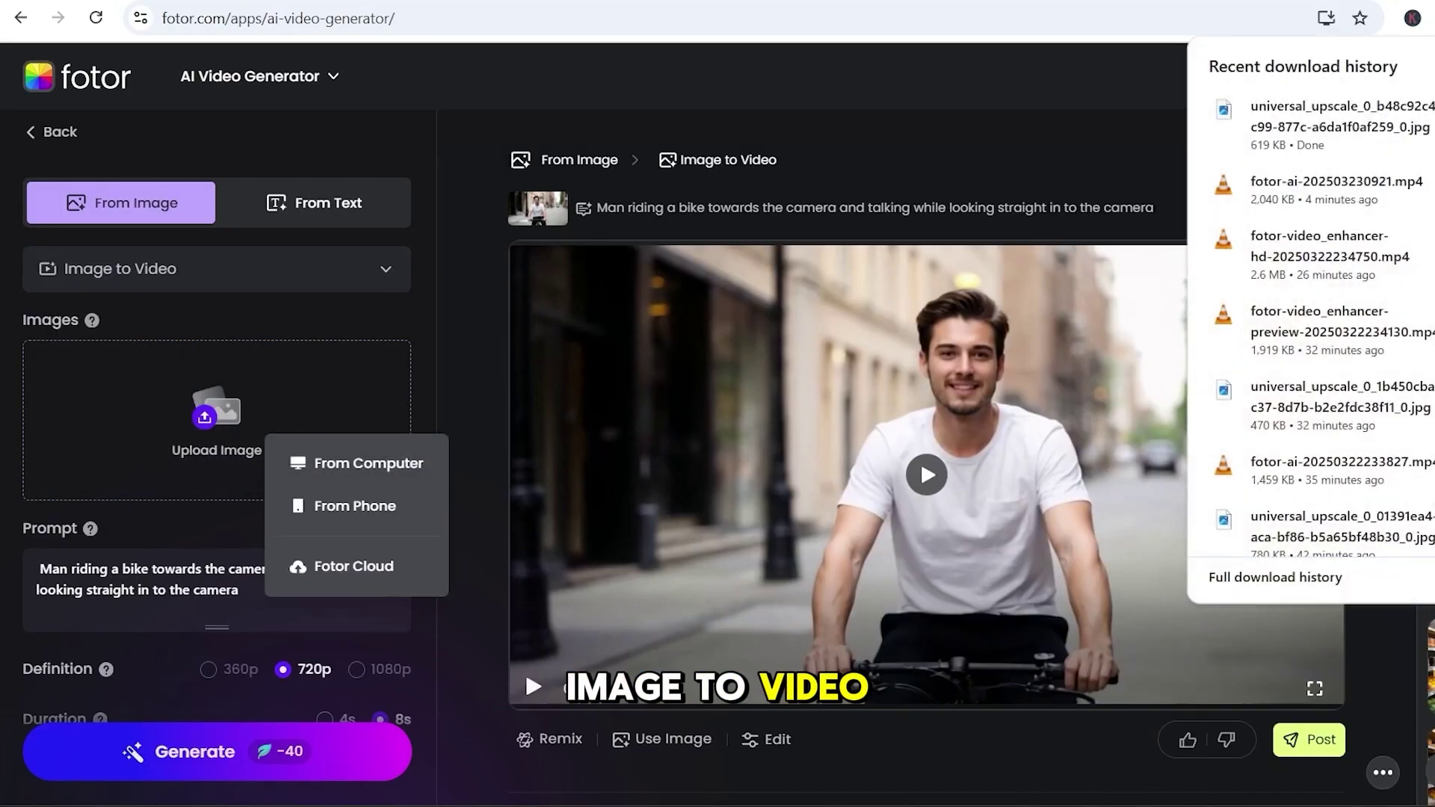
pyautogui.moveTo(1330, 118); pyautogui.dragTo(256, 361)
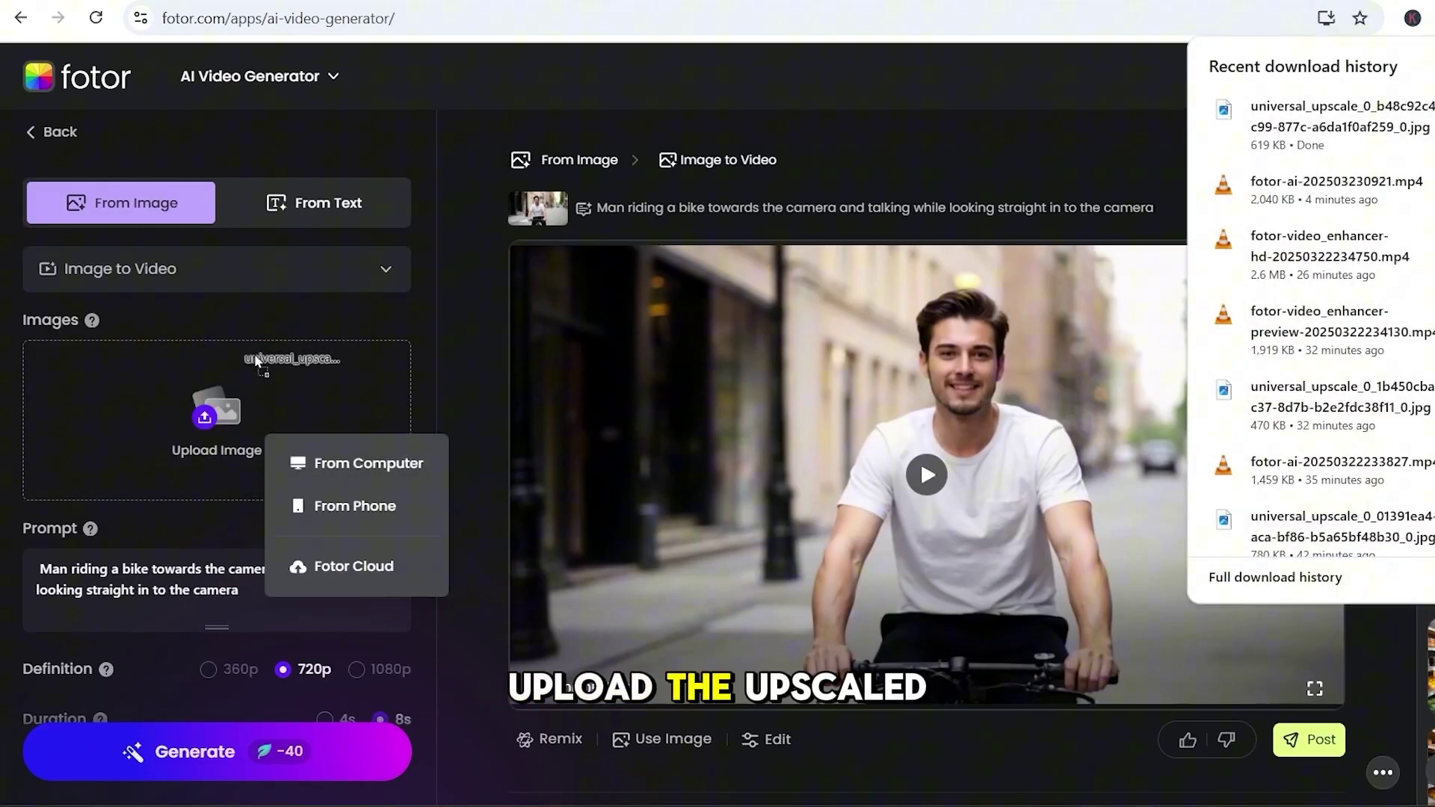
pyautogui.moveTo(182, 390); pyautogui.dragTo(182, 390)
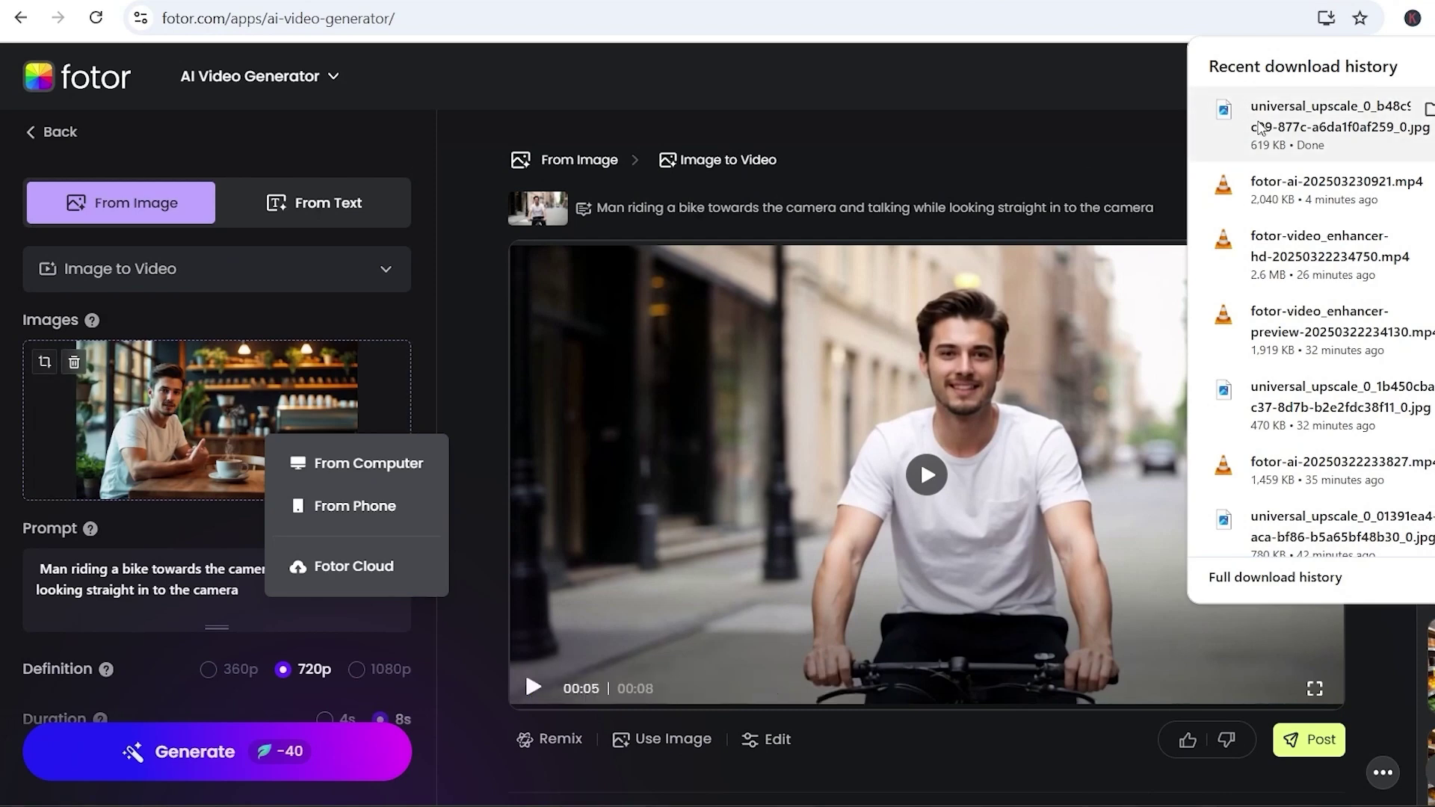
pyautogui.moveTo(1330, 118); pyautogui.dragTo(617, 718)
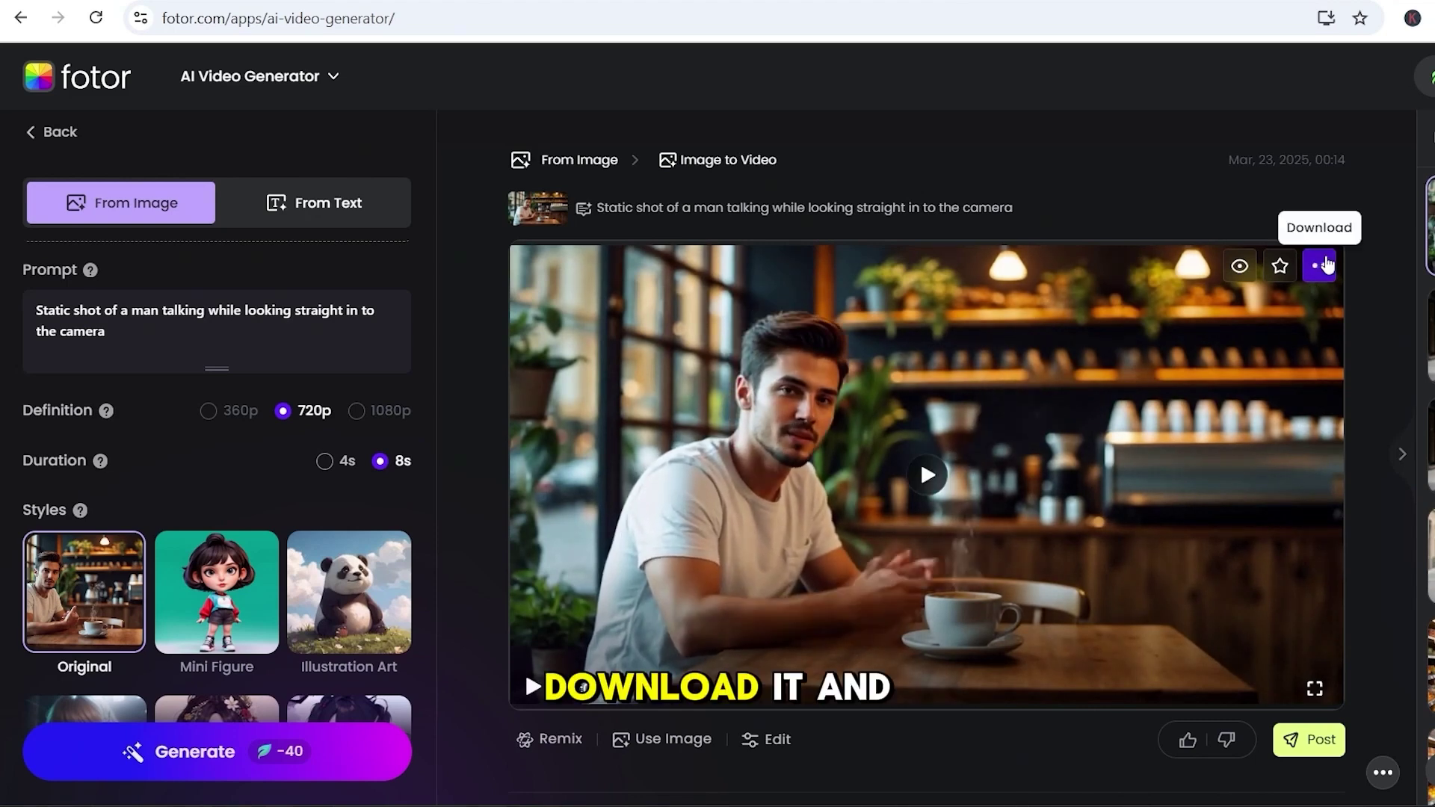
pyautogui.click(1318, 265)
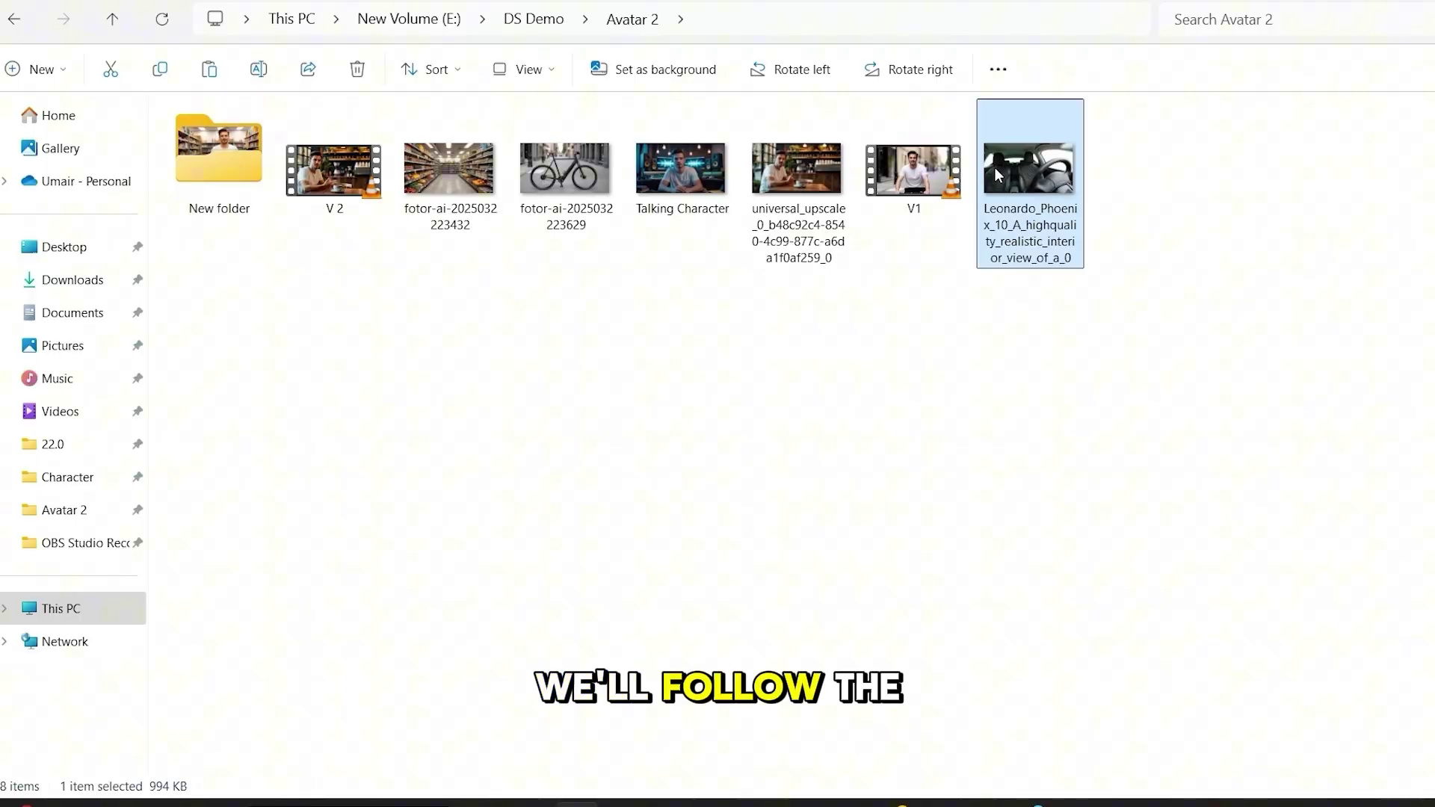
# Preview the Leonardo car-interior image, then add it to Fotor's reference images
pyautogui.doubleClick(994, 167)
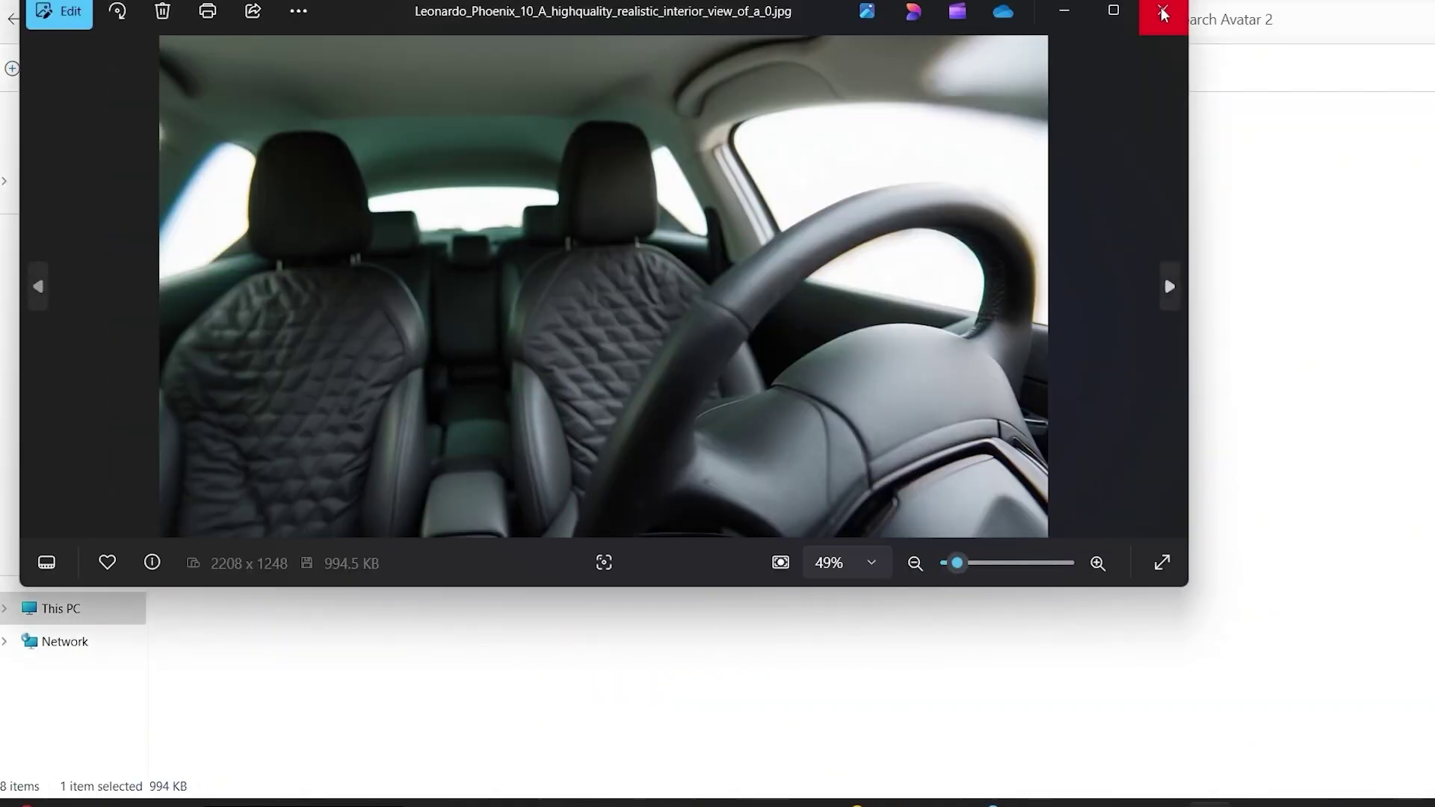
pyautogui.click(1157, 14)
pyautogui.moveTo(1024, 170); pyautogui.dragTo(70, 476)
# Clear the old supermarket prompt, generate the 720p driving clip and watch it full screen
pyautogui.click(201, 613)
pyautogui.hotkey('ctrl', 'a')
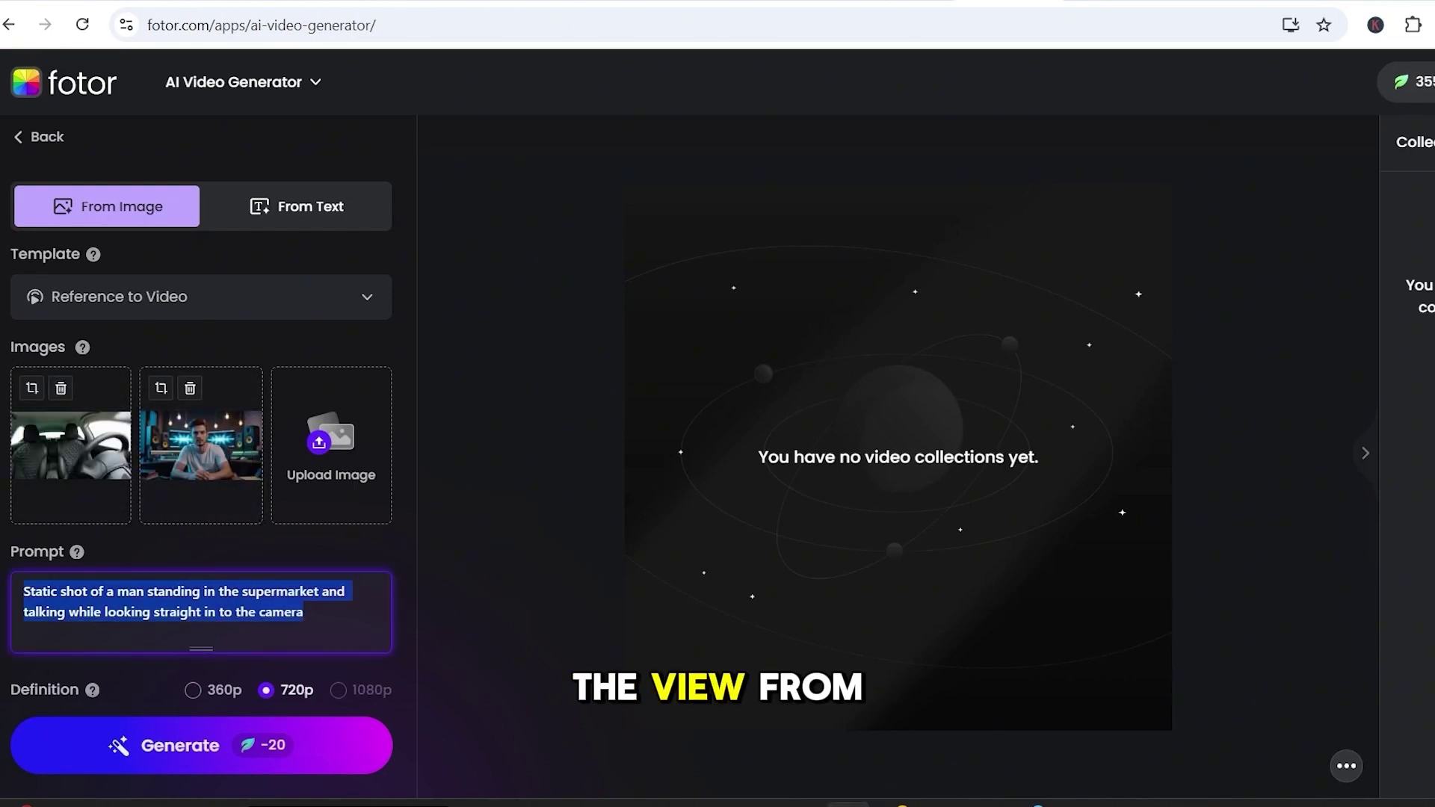
pyautogui.press('BackSpace')
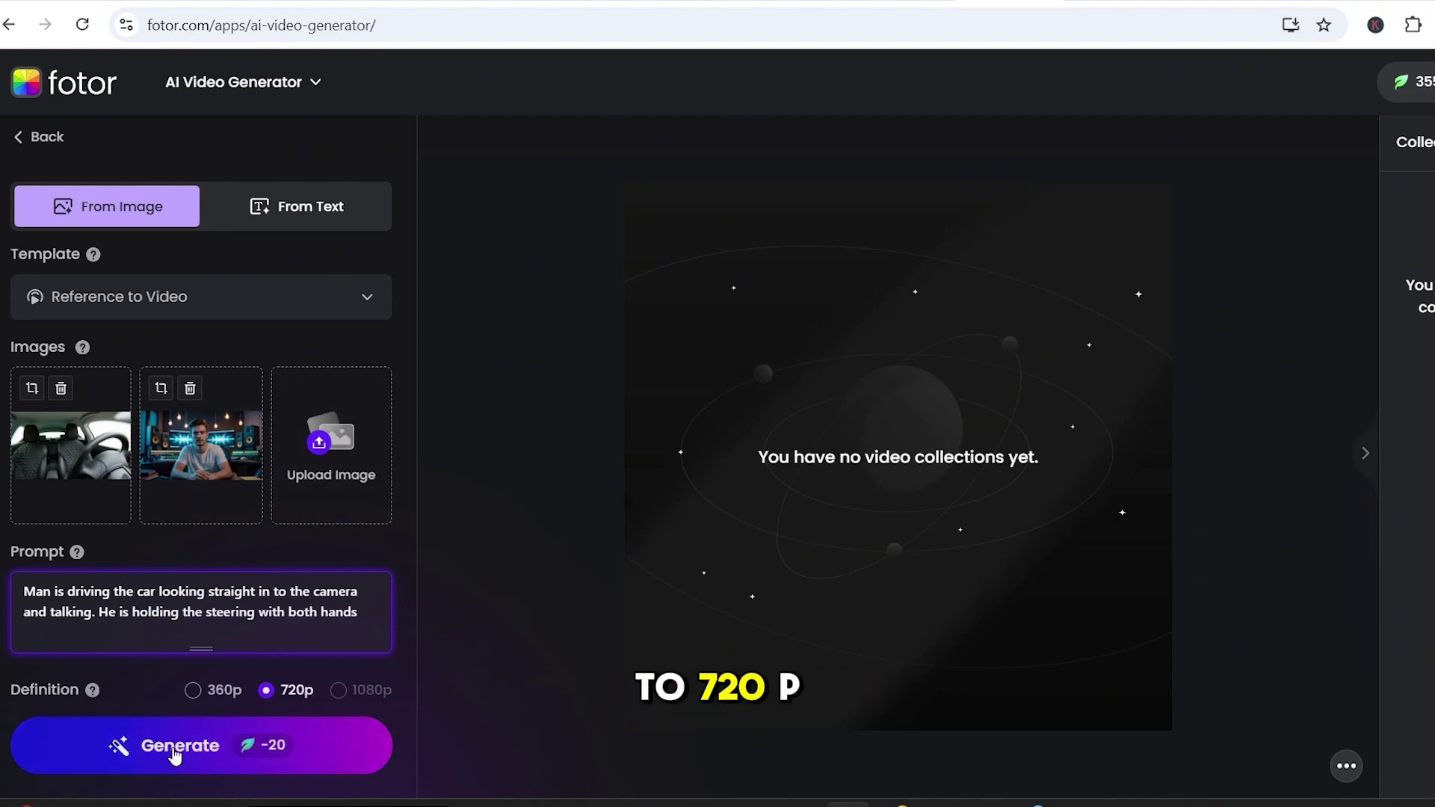
pyautogui.click(175, 748)
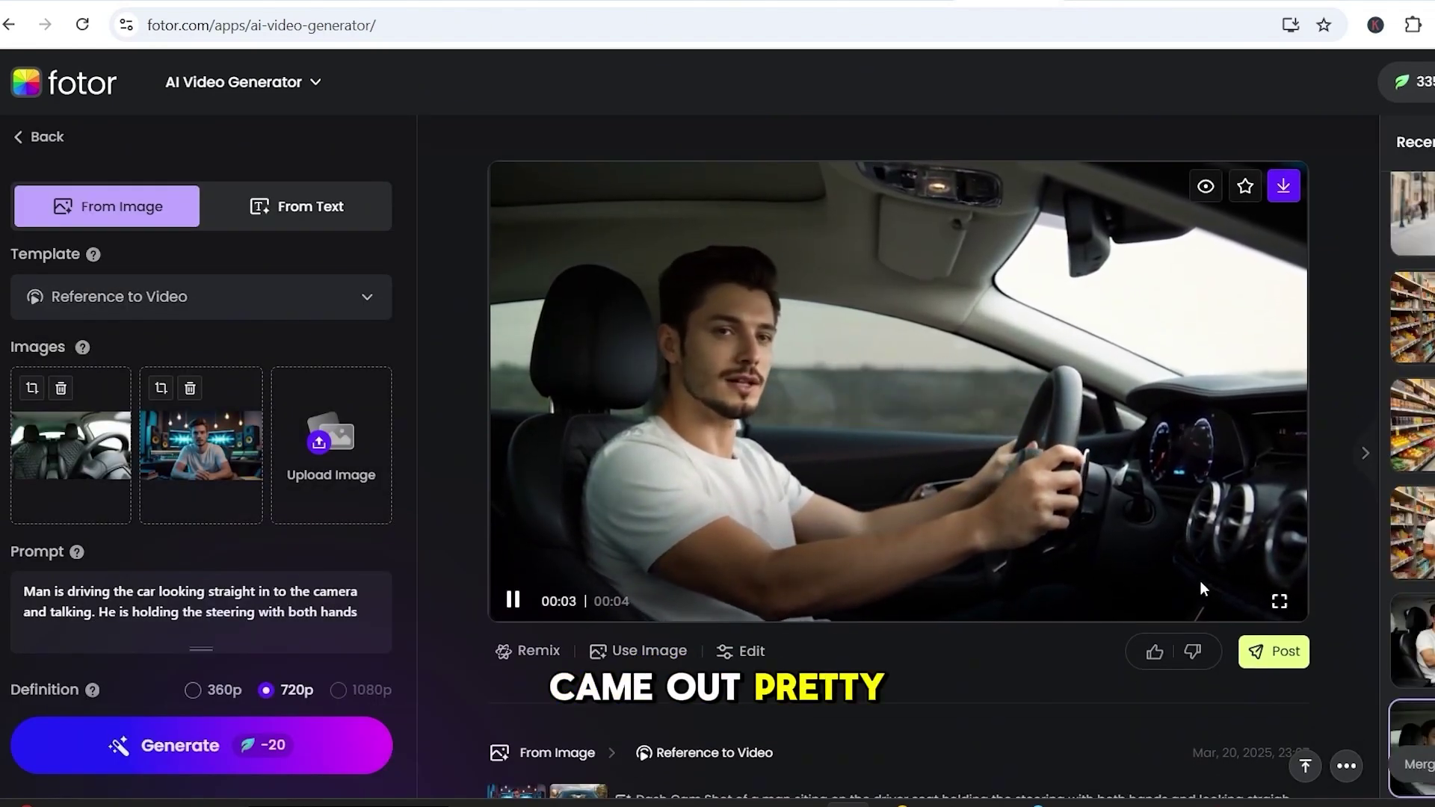
pyautogui.click(1279, 602)
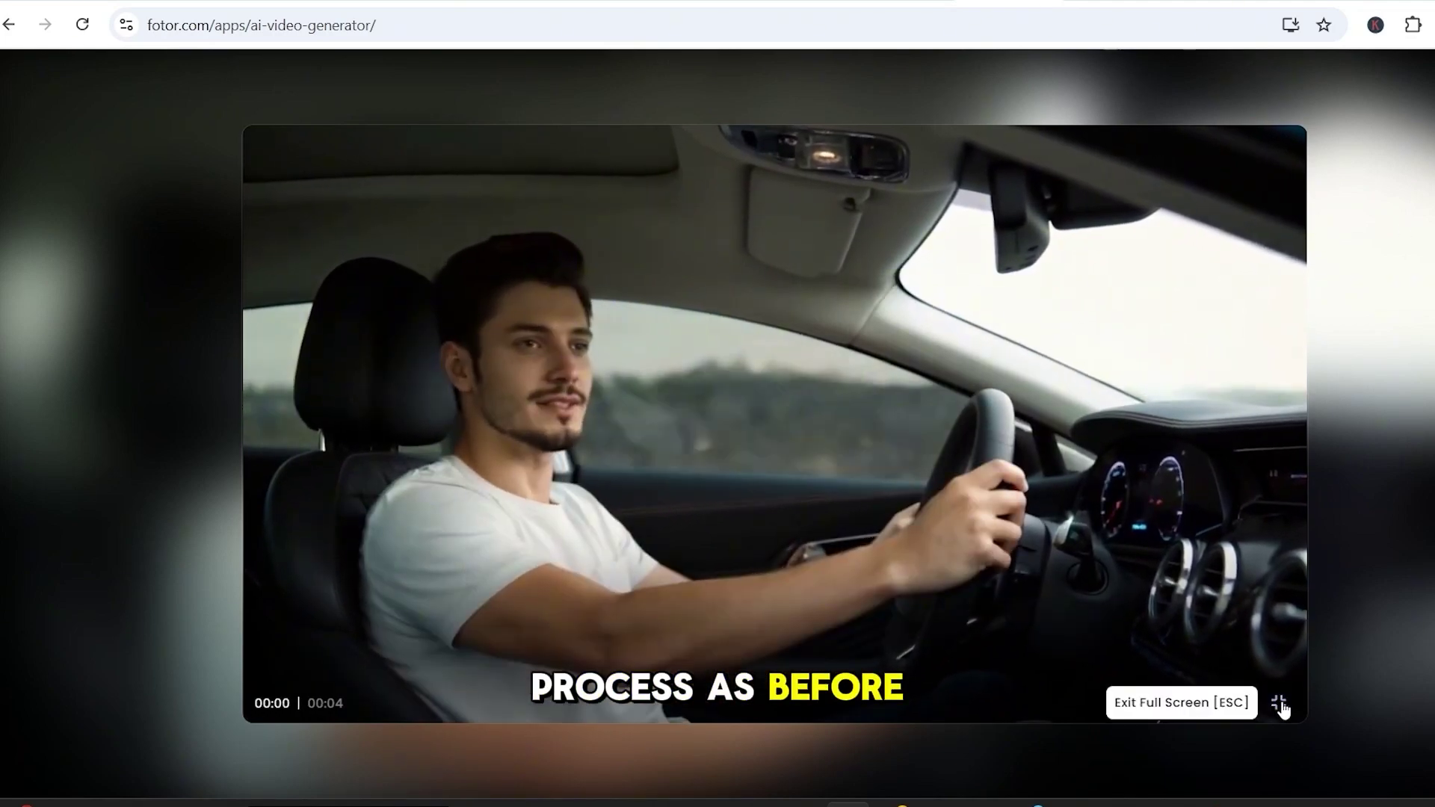
pyautogui.click(1278, 703)
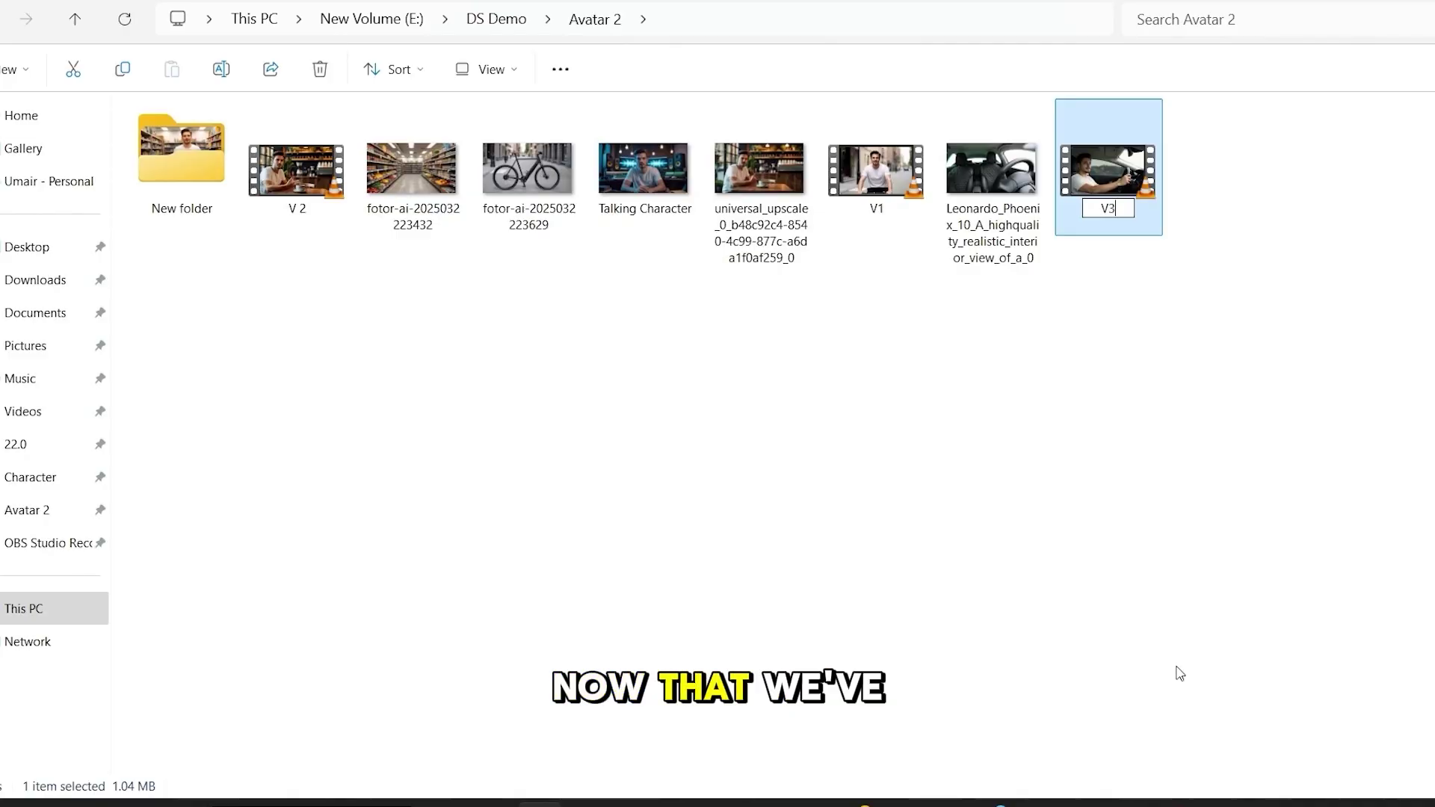
# Confirm the driving clip's name as V3 and load the ElevenLabs website
pyautogui.click(778, 534)
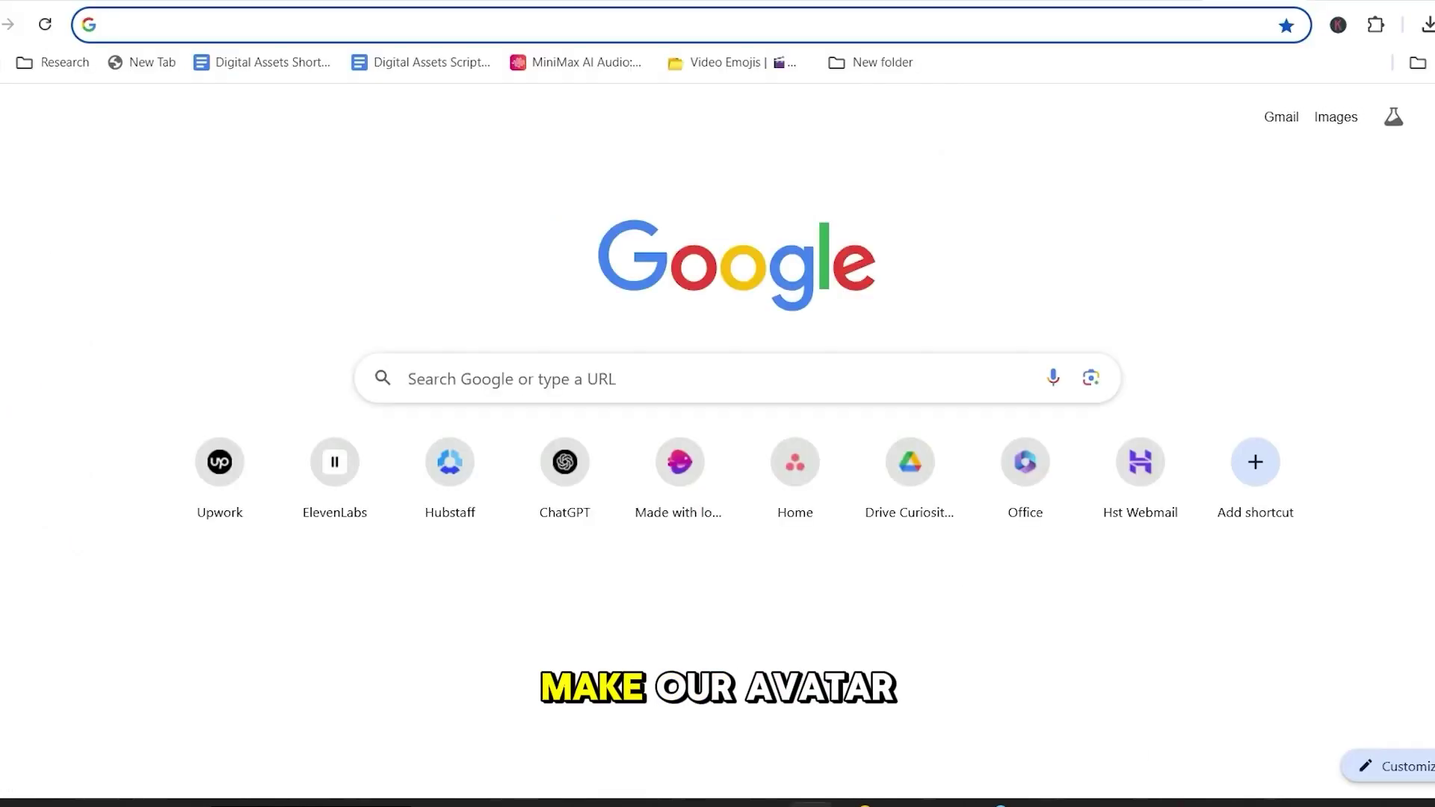
pyautogui.write('el')
pyautogui.press('Return')
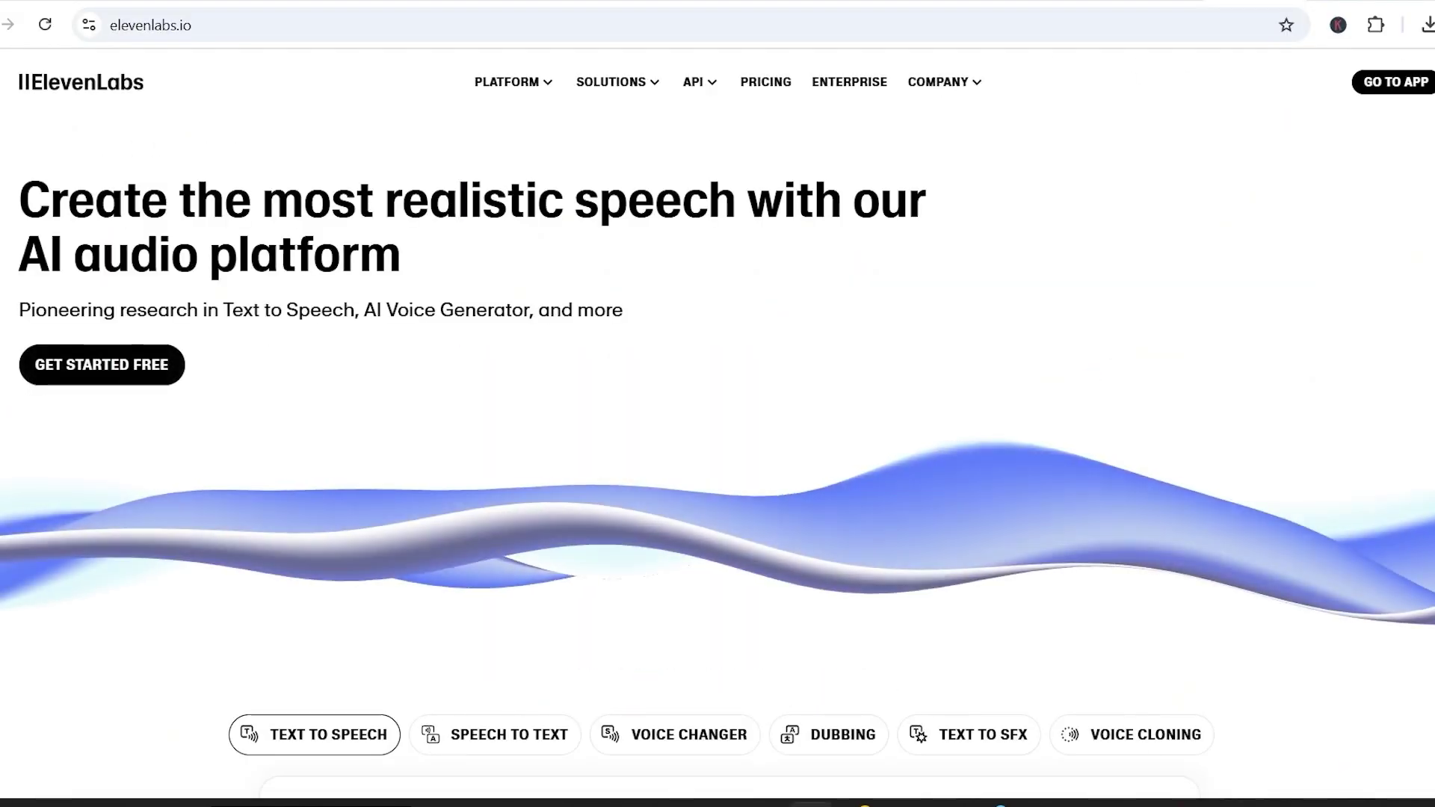
# Enter the ElevenLabs app and go to its Text to Speech page
pyautogui.click(1392, 83)
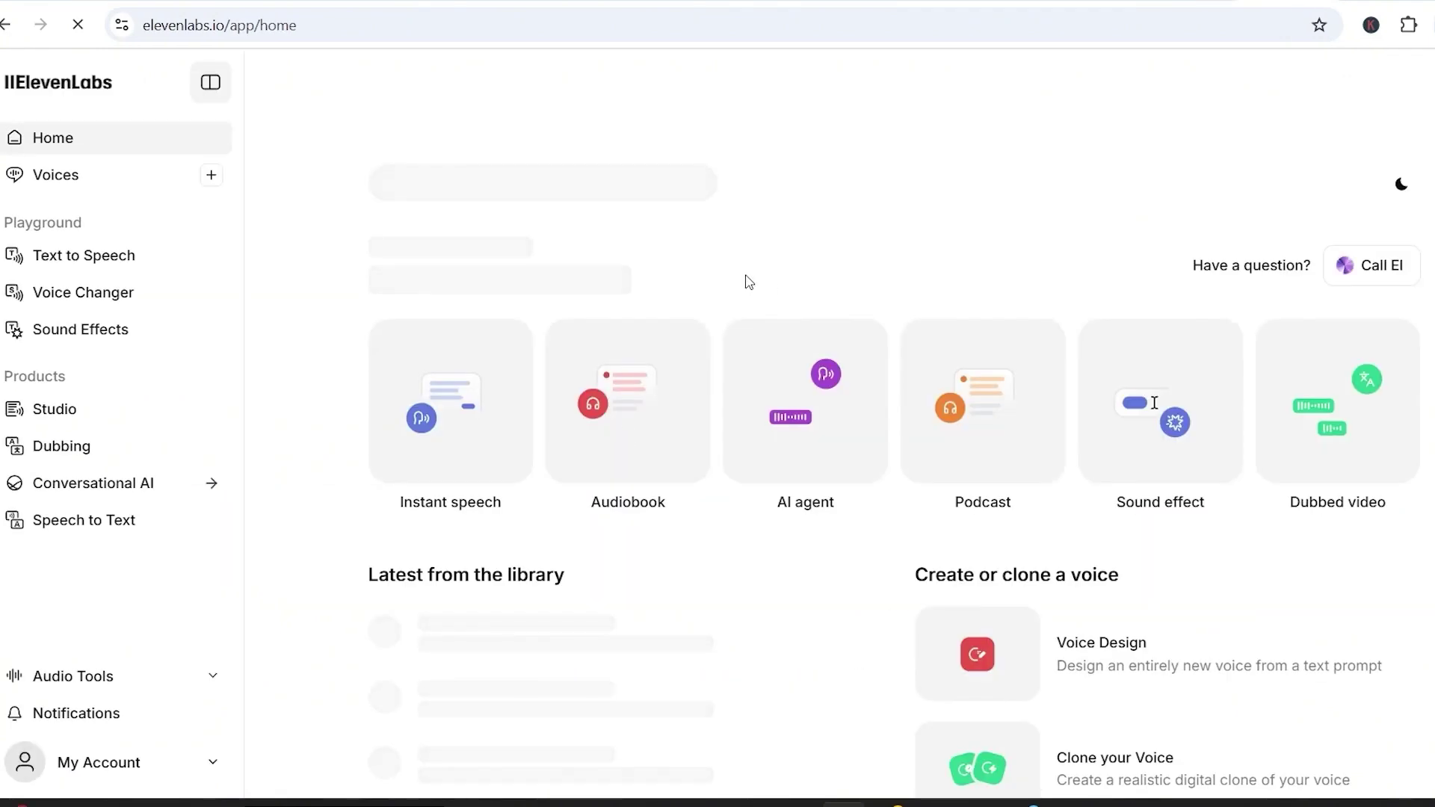
pyautogui.click(51, 257)
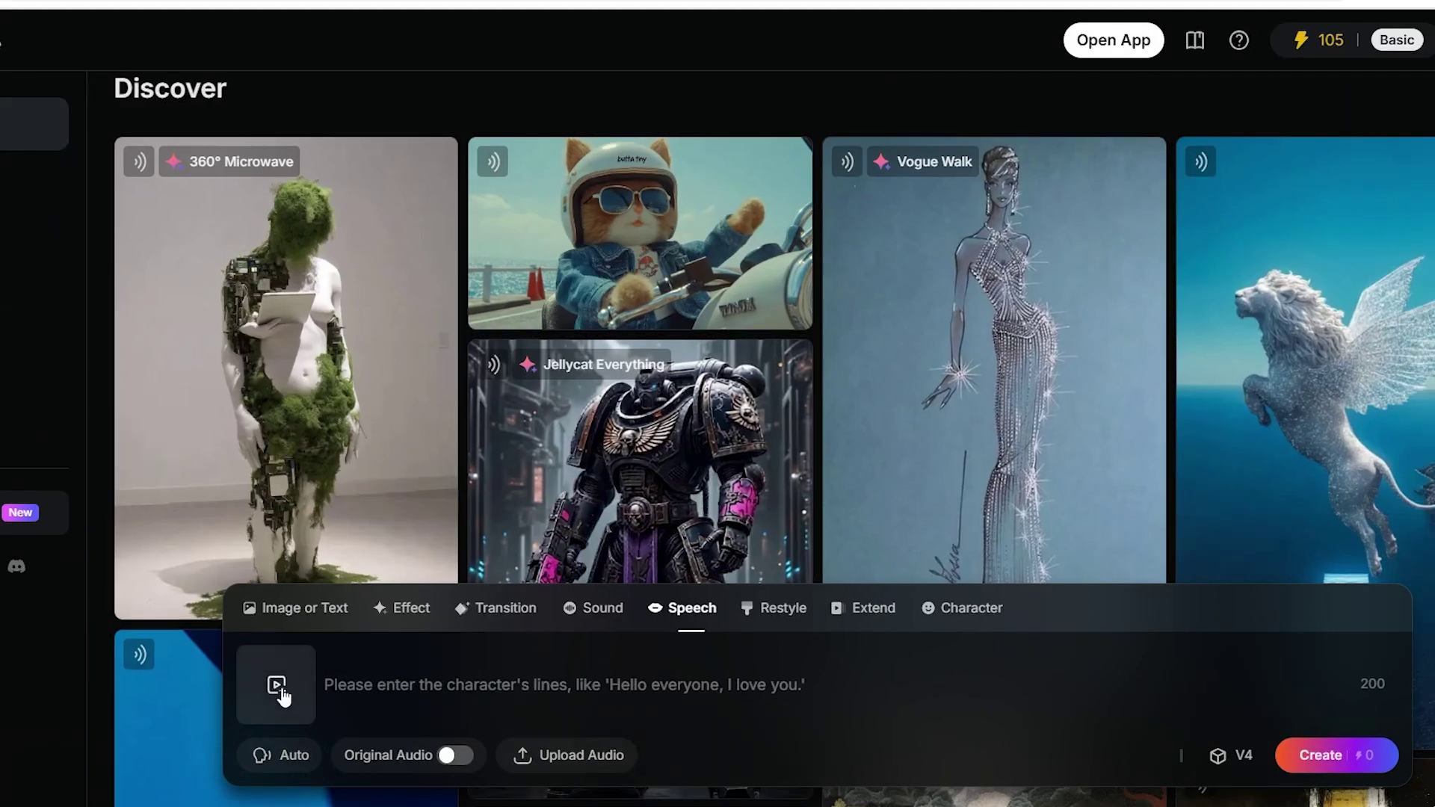
# Upload the local V1 cyclist clip for lip-sync, create the video and open the result
pyautogui.click(278, 687)
pyautogui.click(274, 545)
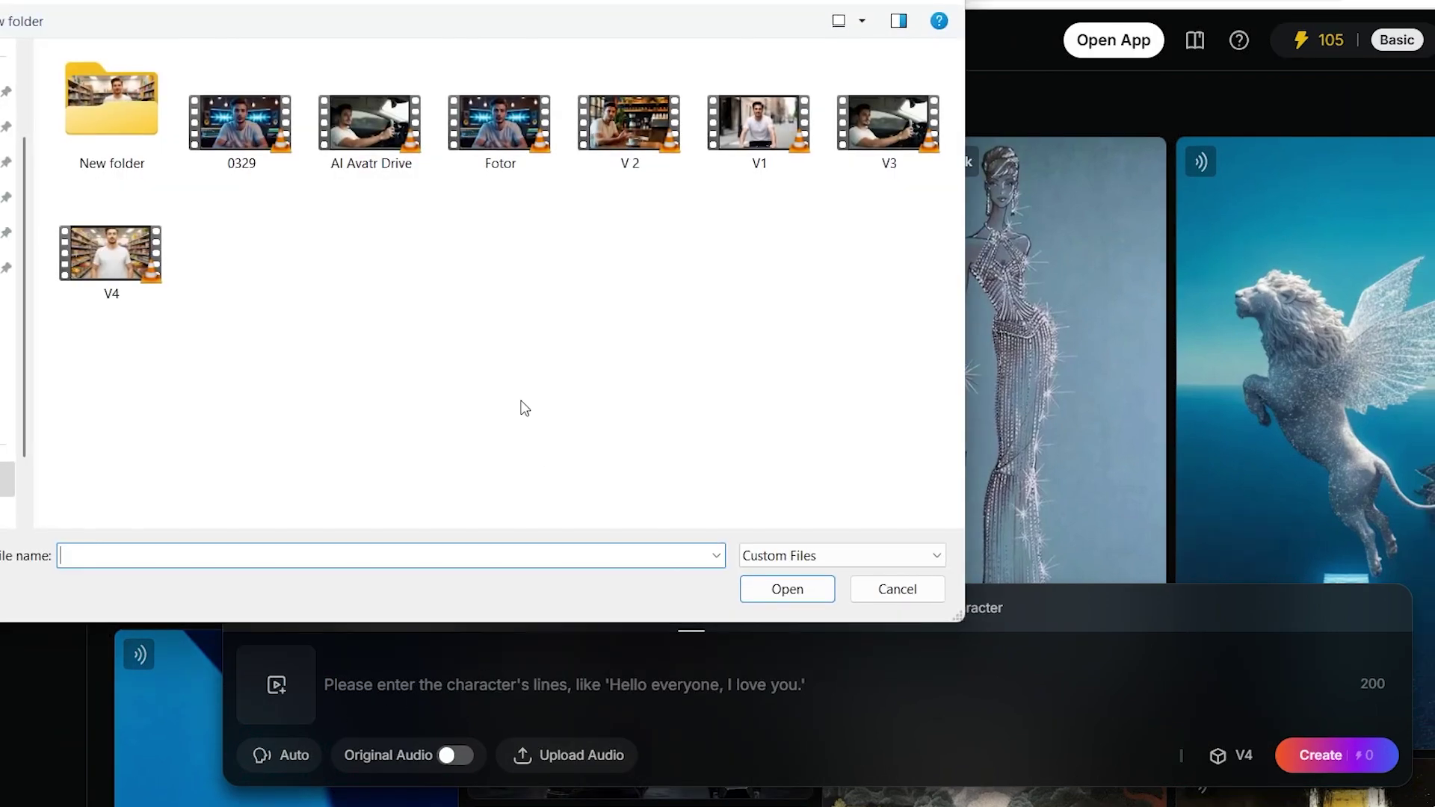
pyautogui.doubleClick(747, 125)
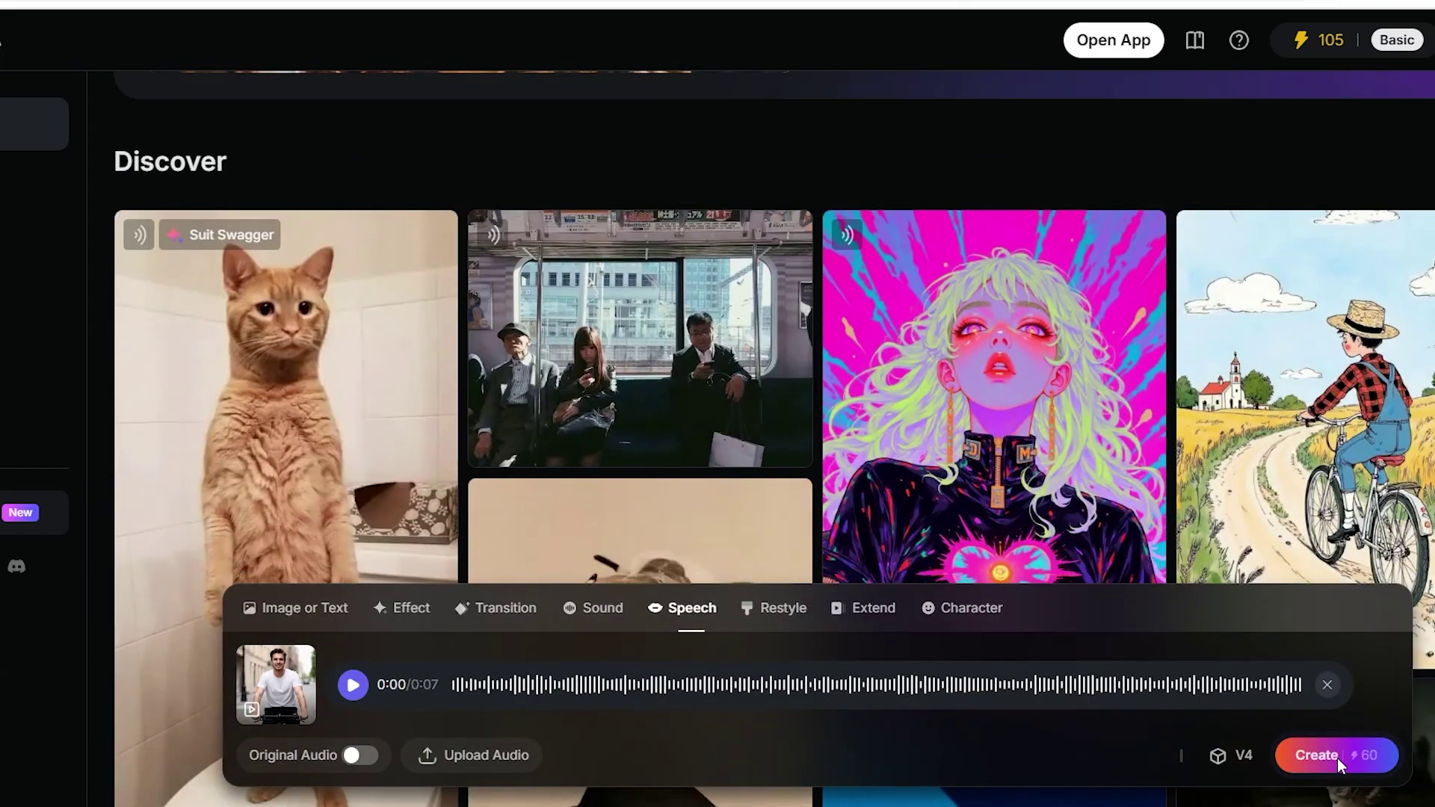
pyautogui.click(1336, 754)
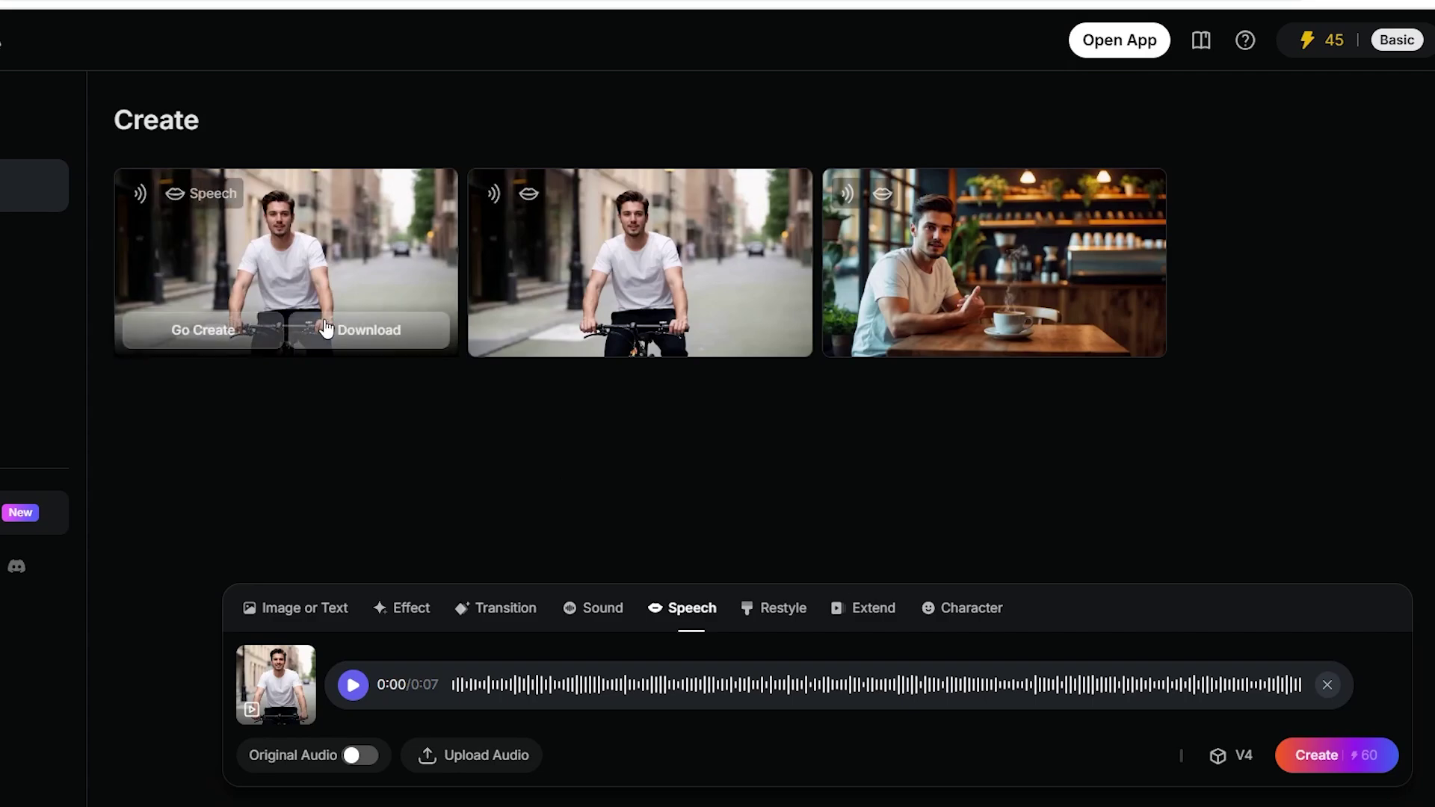
pyautogui.click(324, 319)
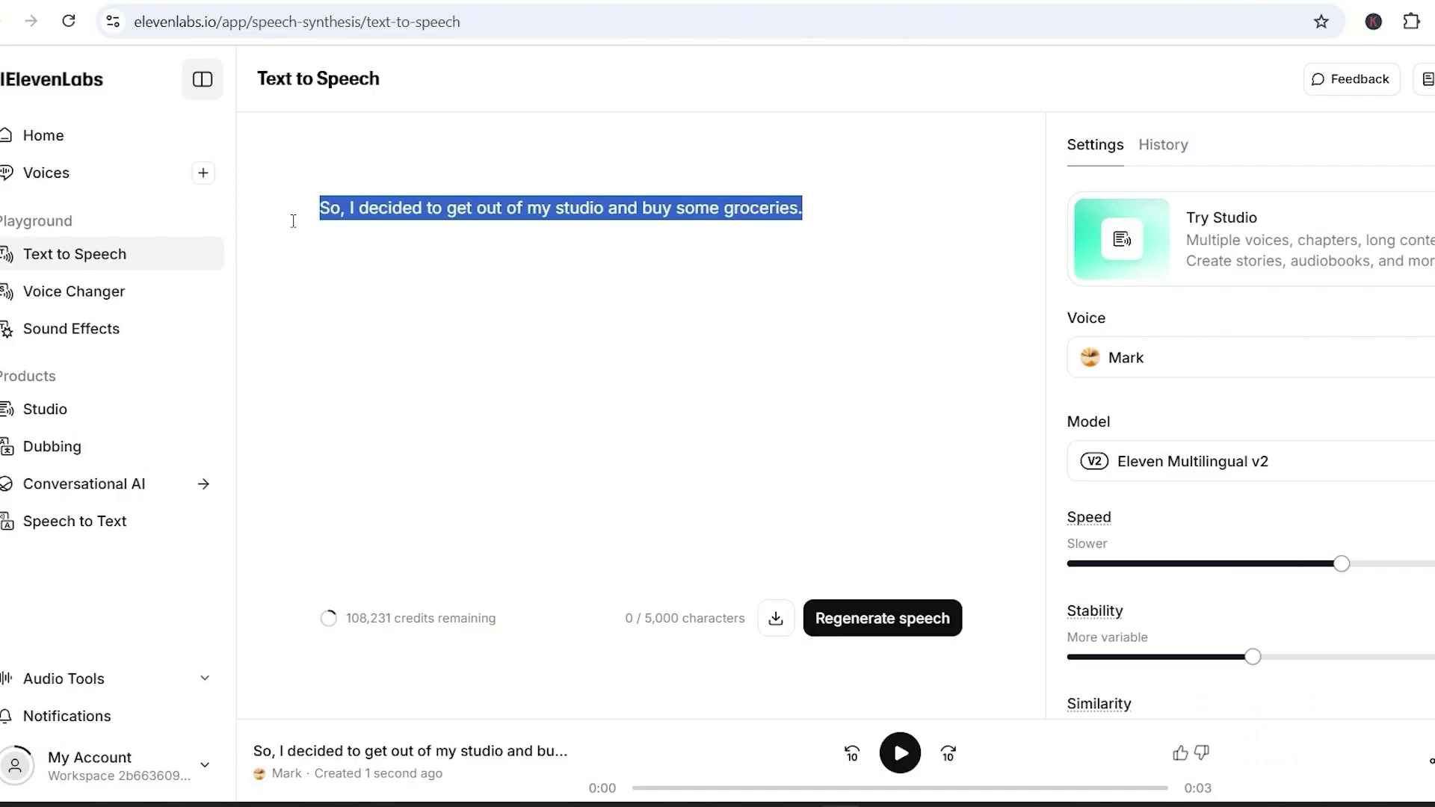
# Write the 'After buying the…before heading to the studio.' line and generate its speech
pyautogui.write('After buying the groceries I decided to have a cup of coffee.')
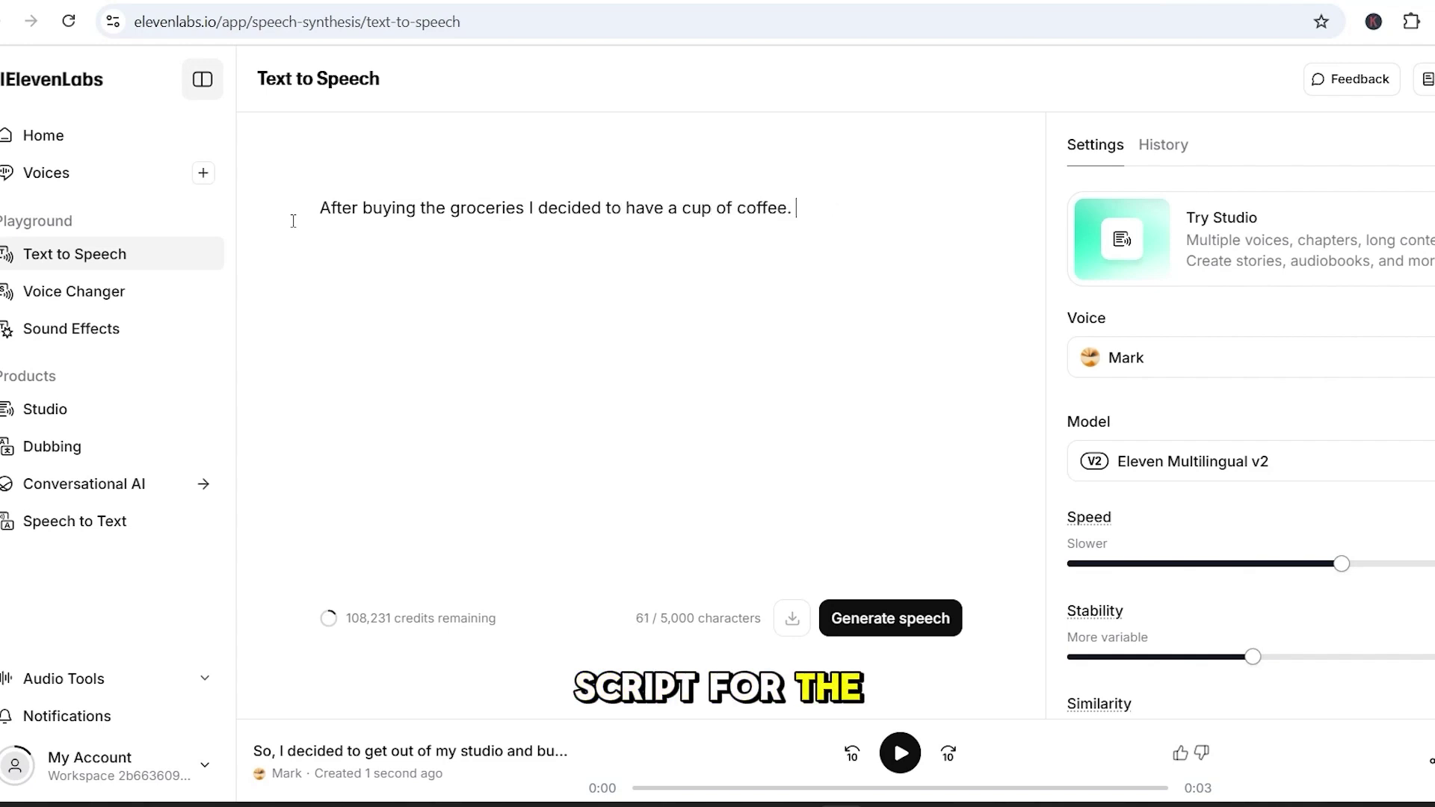
pyautogui.press('BackSpace')
pyautogui.write('before heading to the studio.')
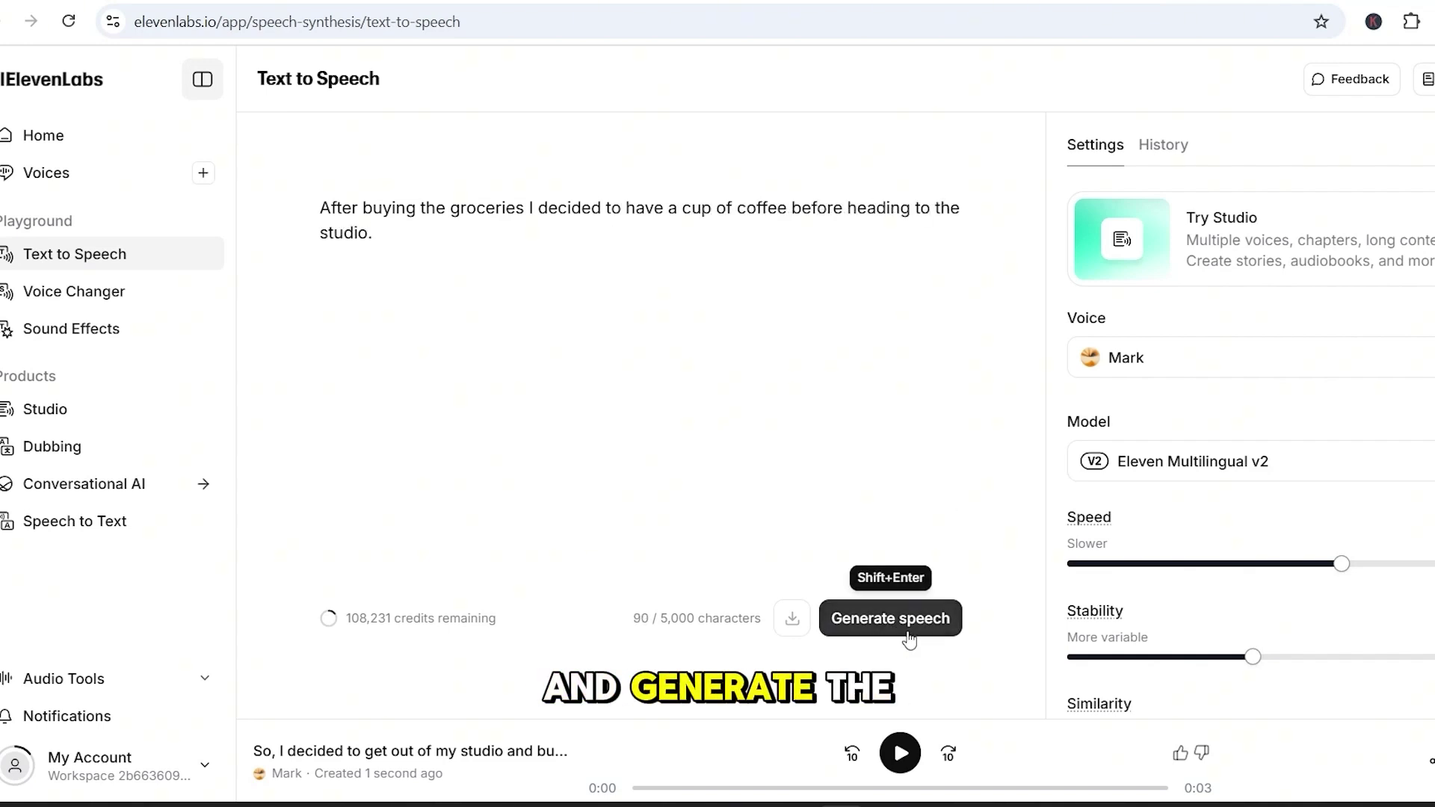
pyautogui.click(904, 628)
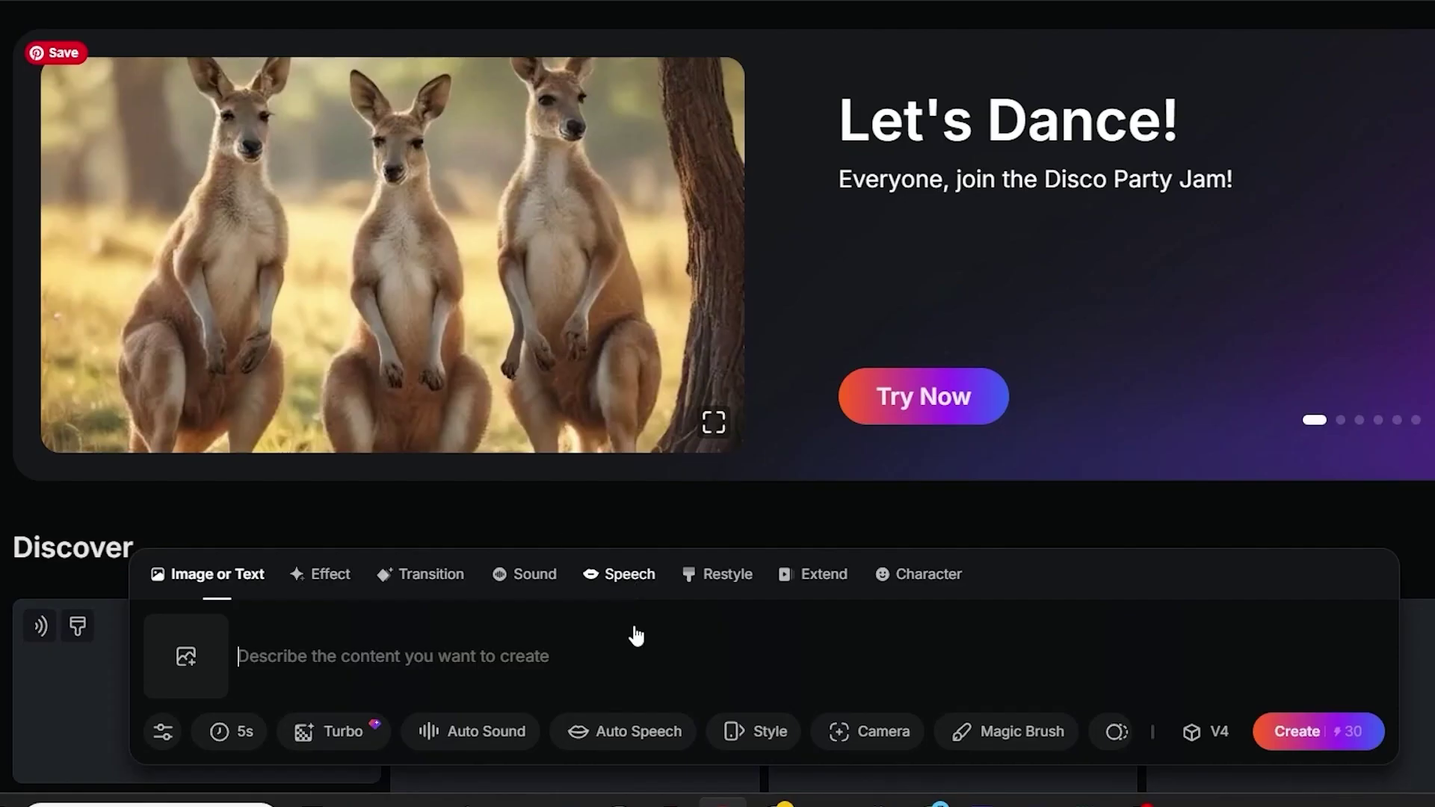
# In Speech mode, upload the coffee-shop clip from the computer and add the 4-second voiceover
pyautogui.click(624, 577)
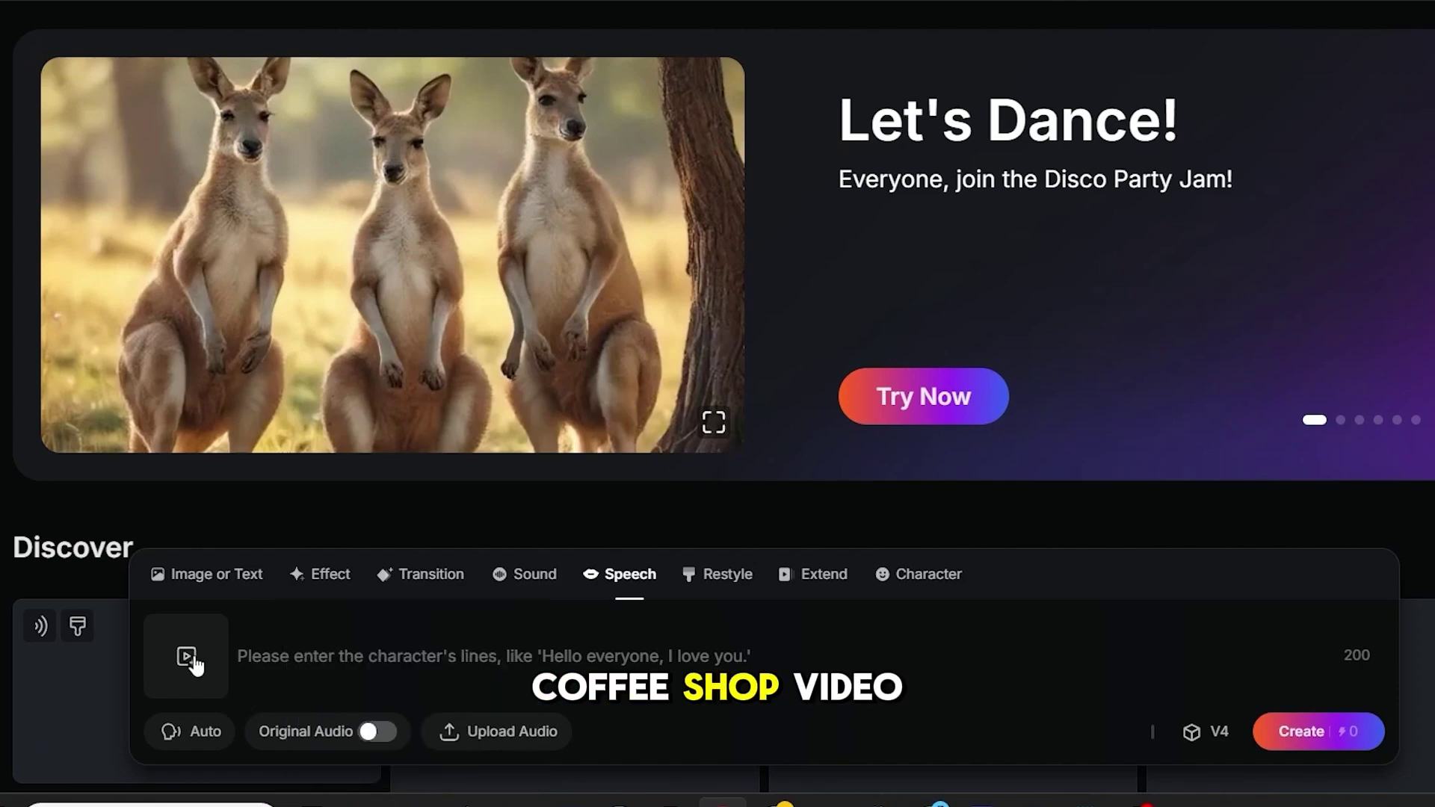
pyautogui.click(186, 656)
pyautogui.click(178, 506)
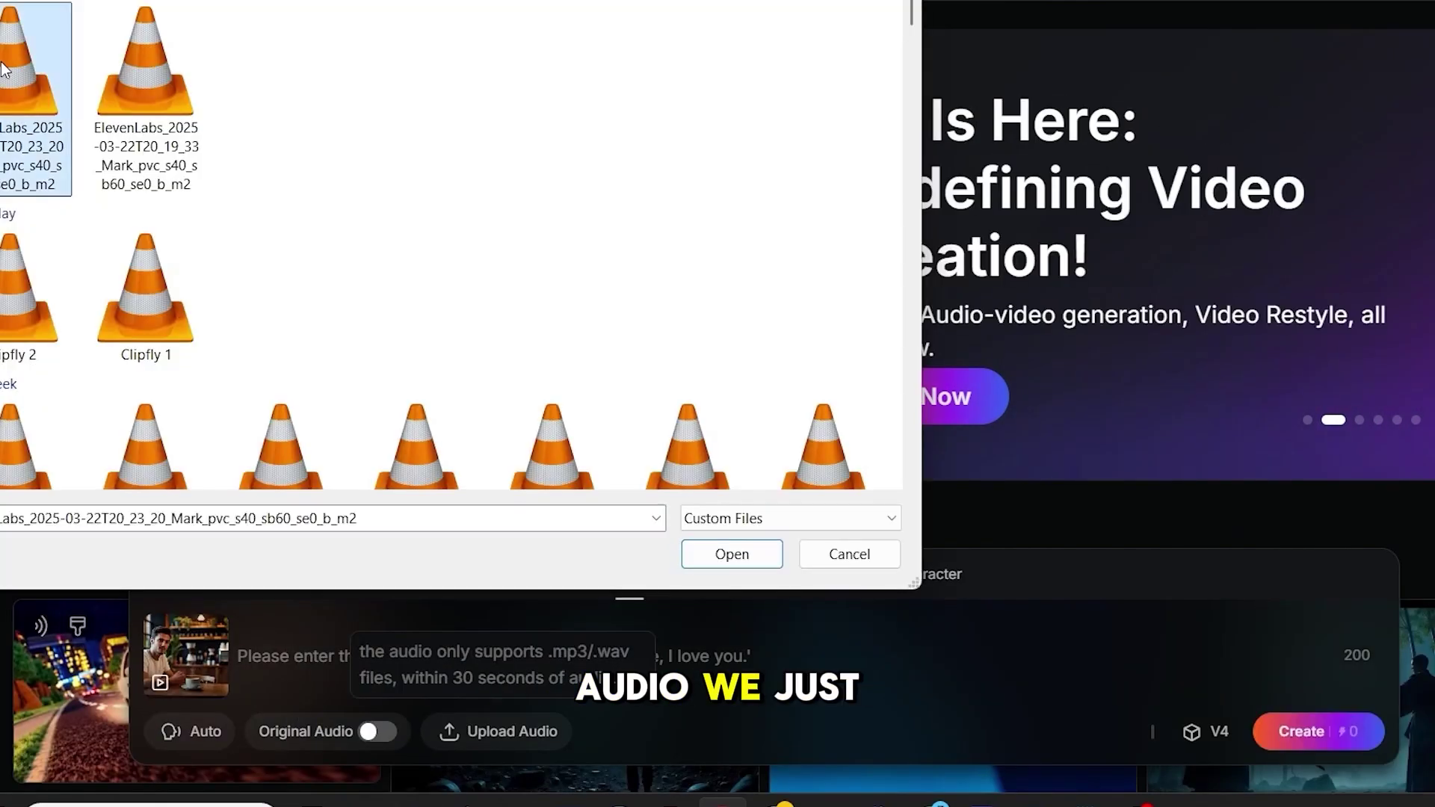
pyautogui.doubleClick(4, 68)
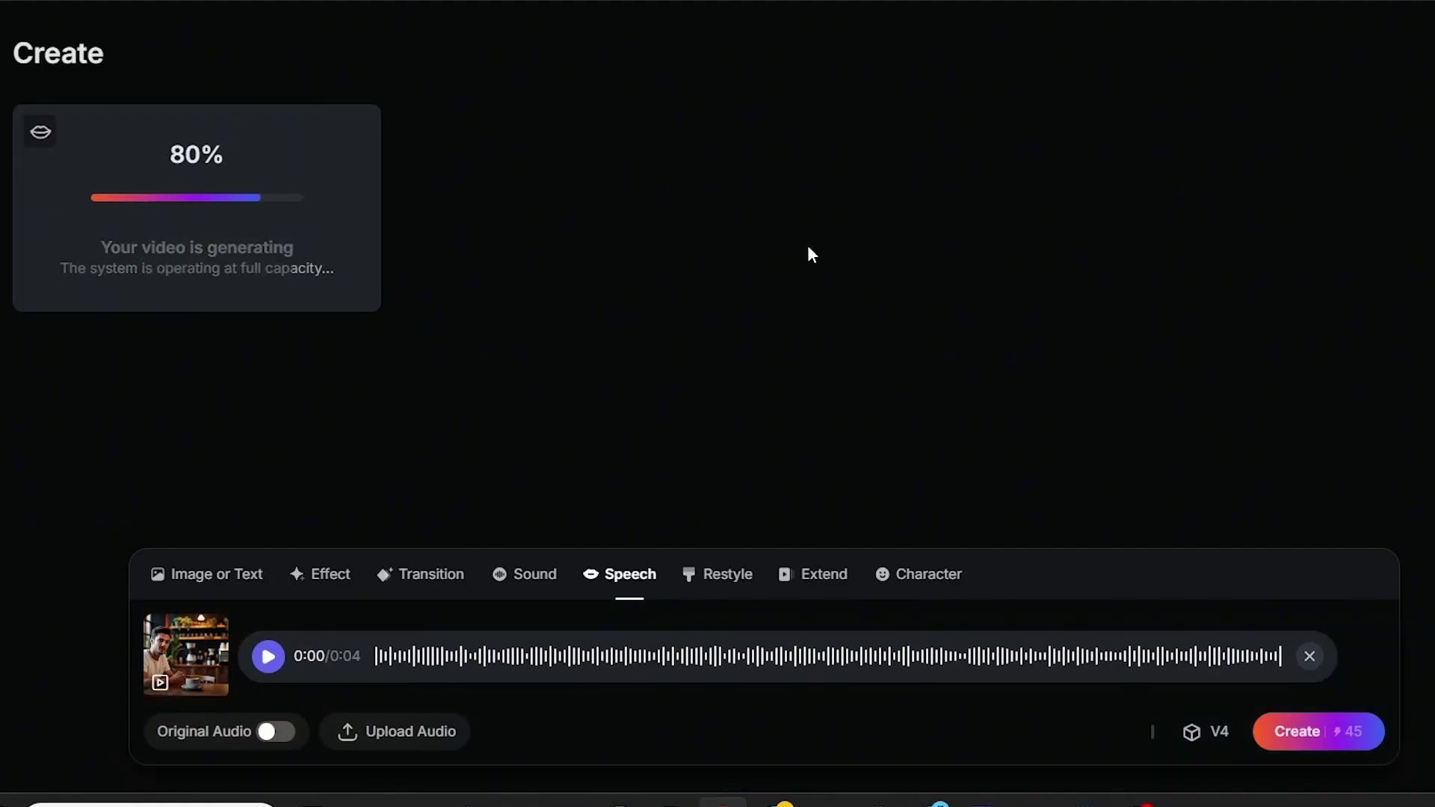
# Download the finished lip-synced coffee-shop video and begin uploading the driving clip
pyautogui.click(206, 209)
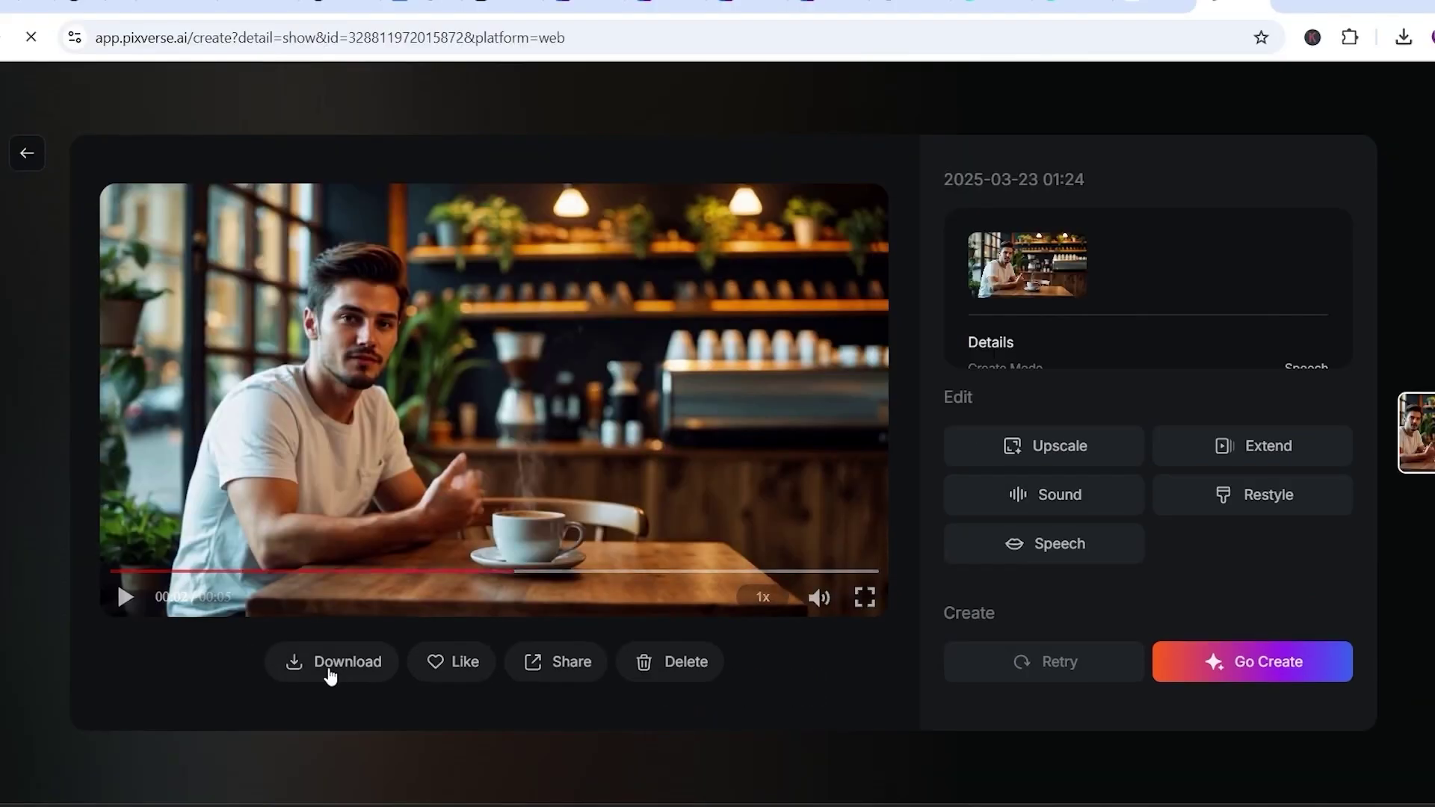
pyautogui.click(222, 632)
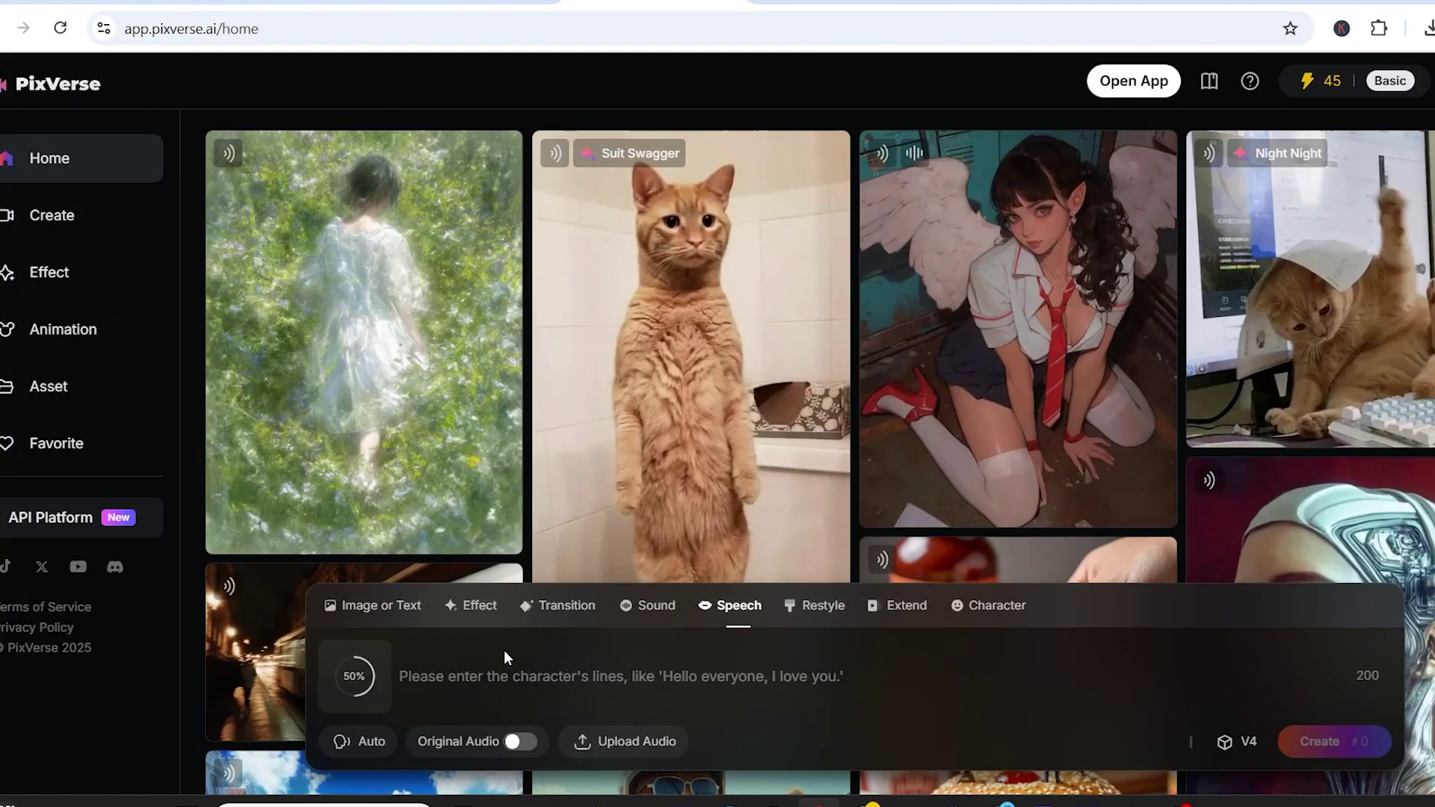
# Re-upload the driving clip after the timeout, then open and download the 5-second talking video
pyautogui.click(354, 676)
pyautogui.click(826, 587)
pyautogui.scroll(-1, 568, 557)
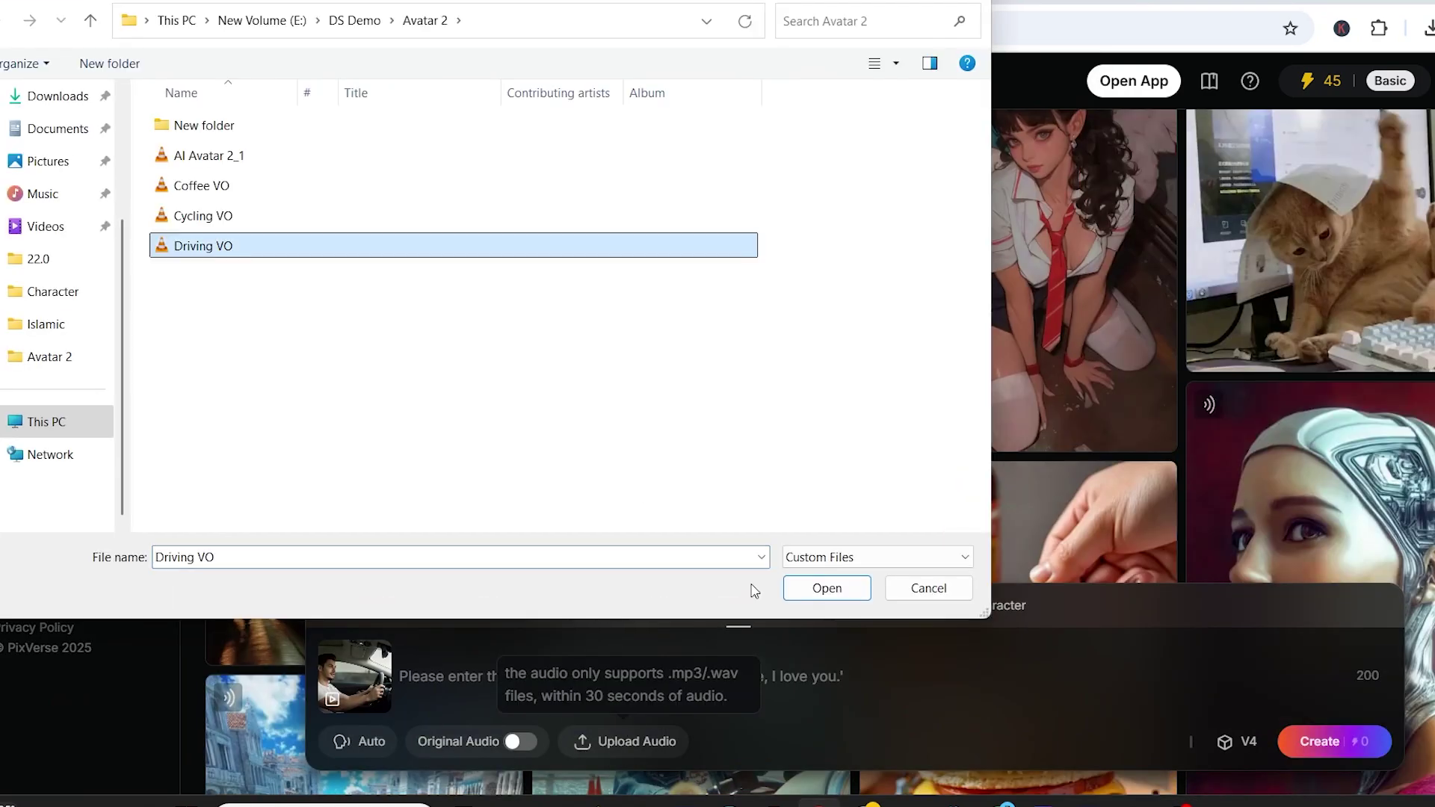
pyautogui.click(822, 586)
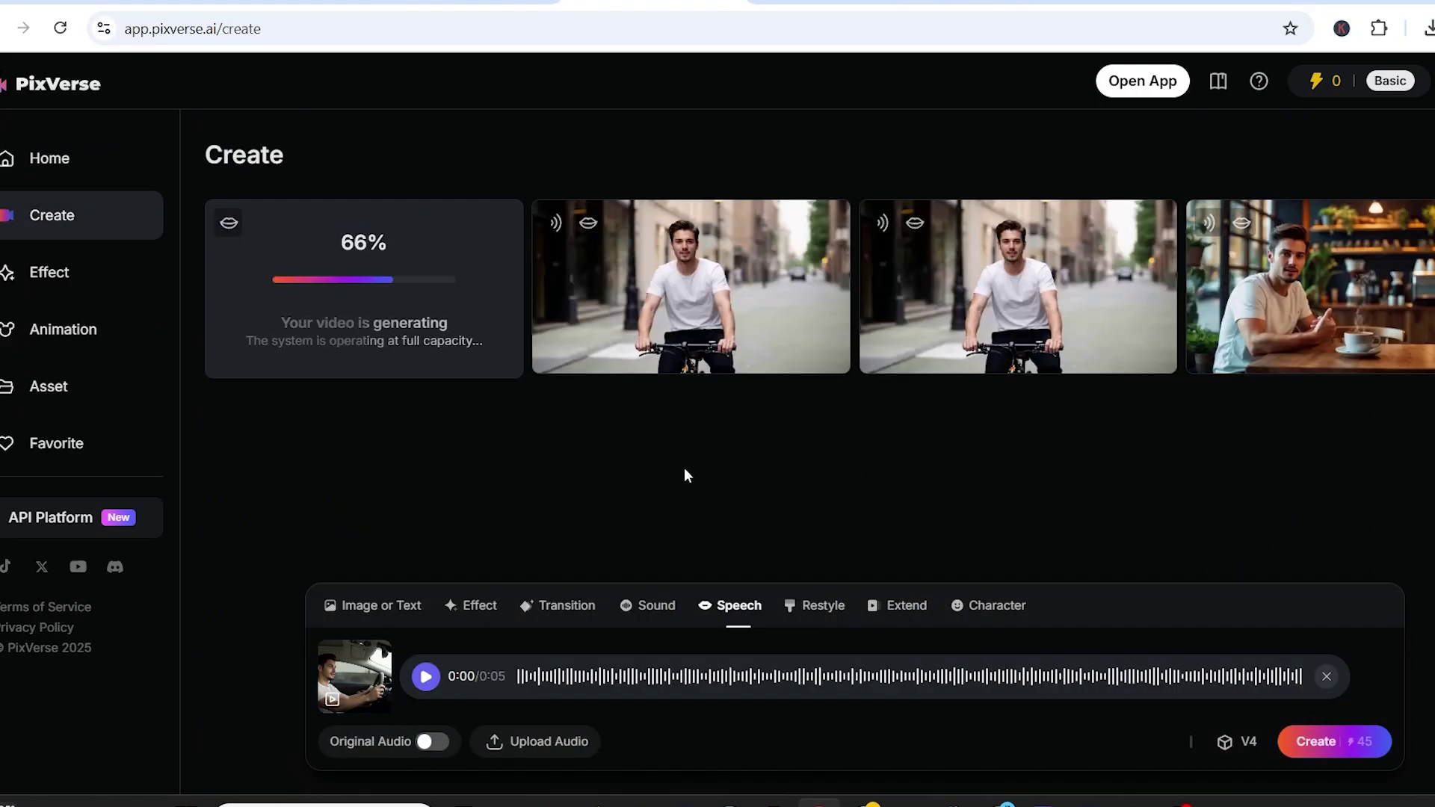
pyautogui.click(448, 351)
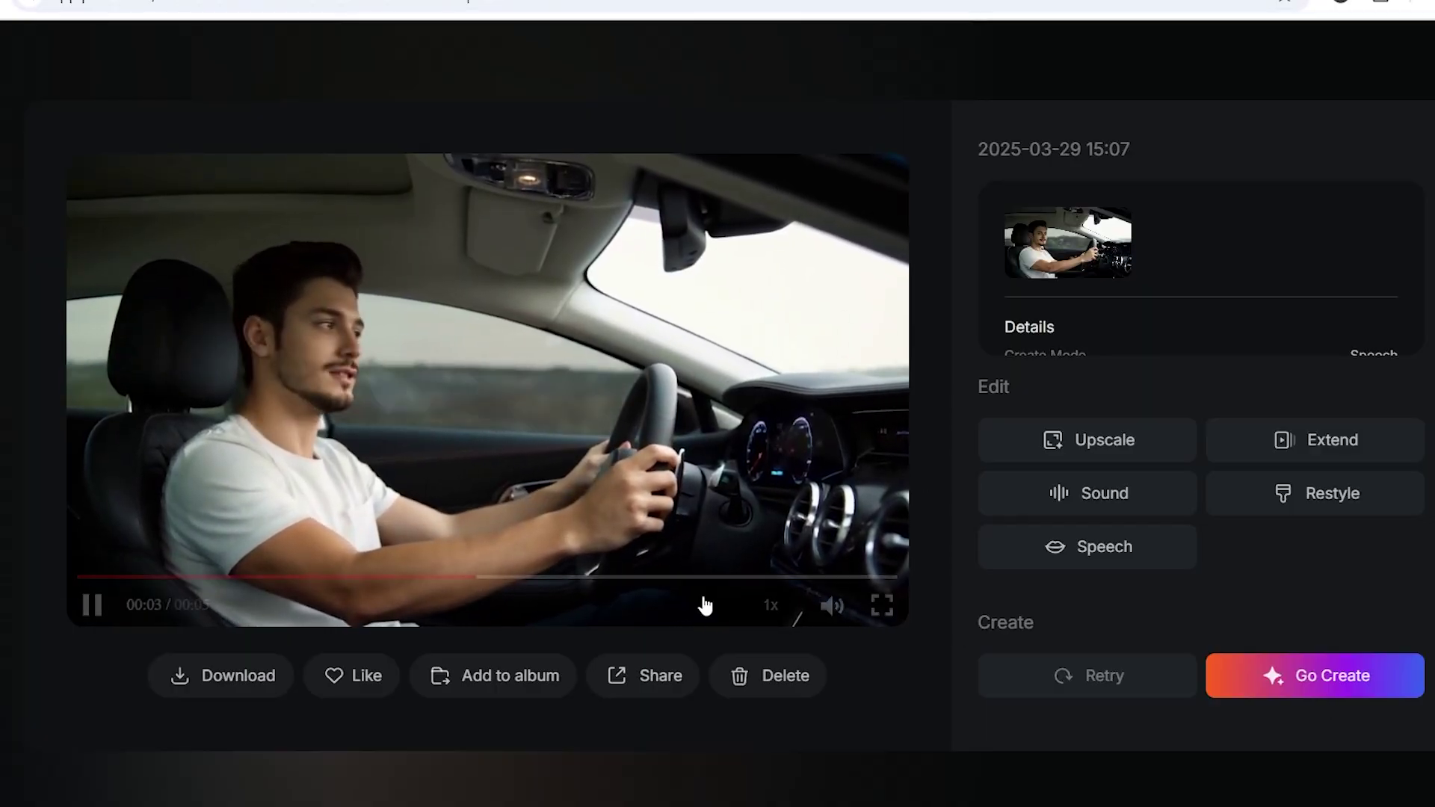
pyautogui.click(267, 694)
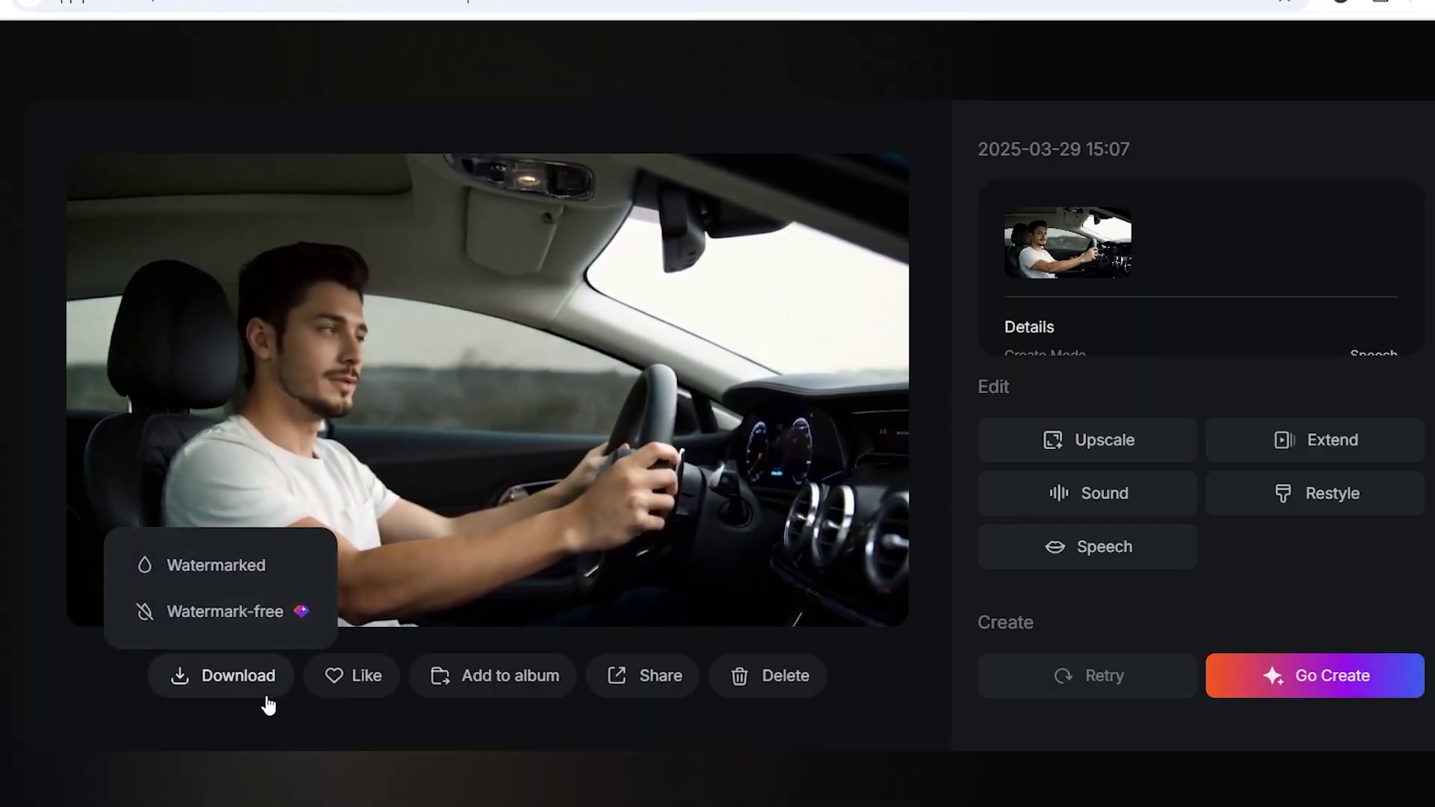